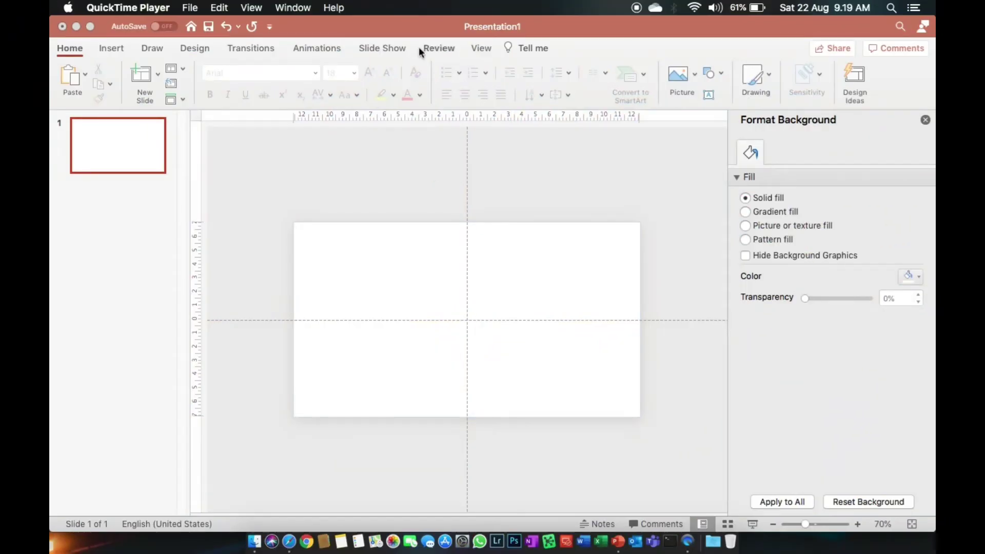
Bring PowerPoint to the front and check its version information
click(405, 27)
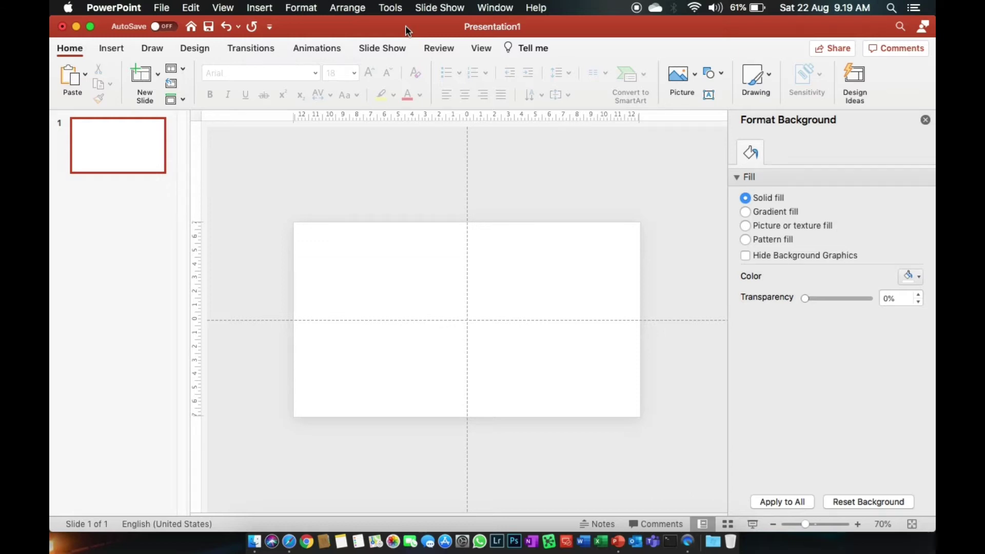
click(113, 7)
click(145, 51)
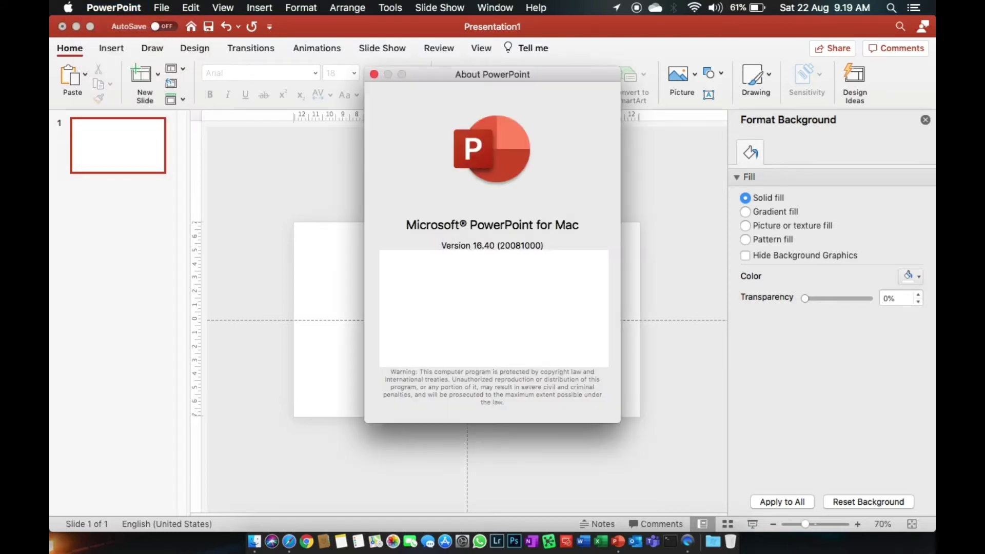
click(374, 75)
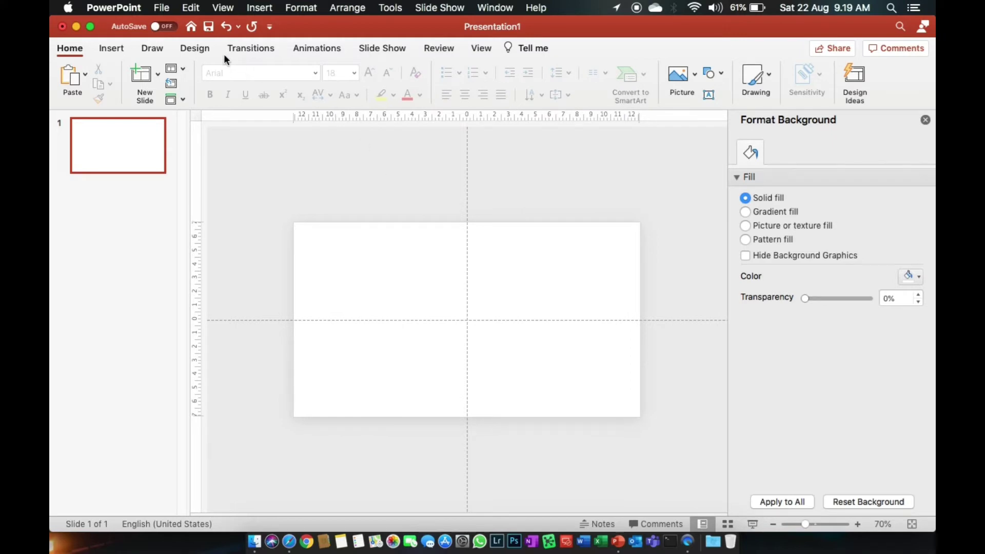
Draw a rectangle over the entire slide and remove its outline
click(115, 50)
click(350, 80)
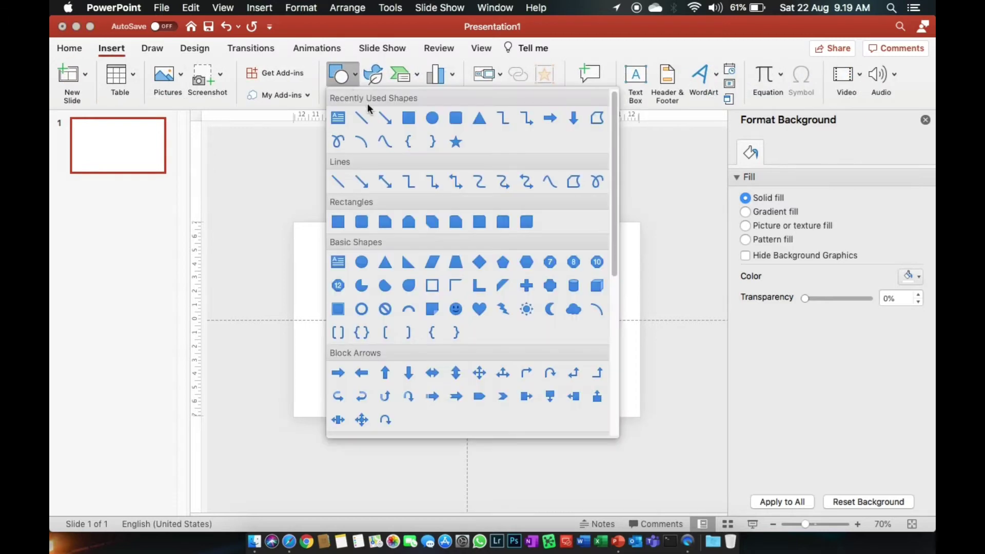
click(421, 123)
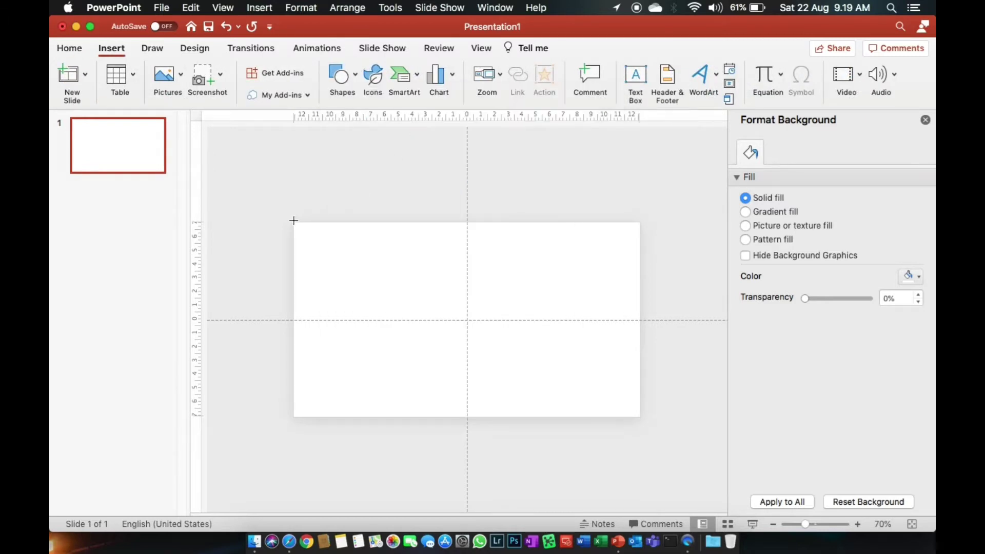
drag(293, 223, 637, 414)
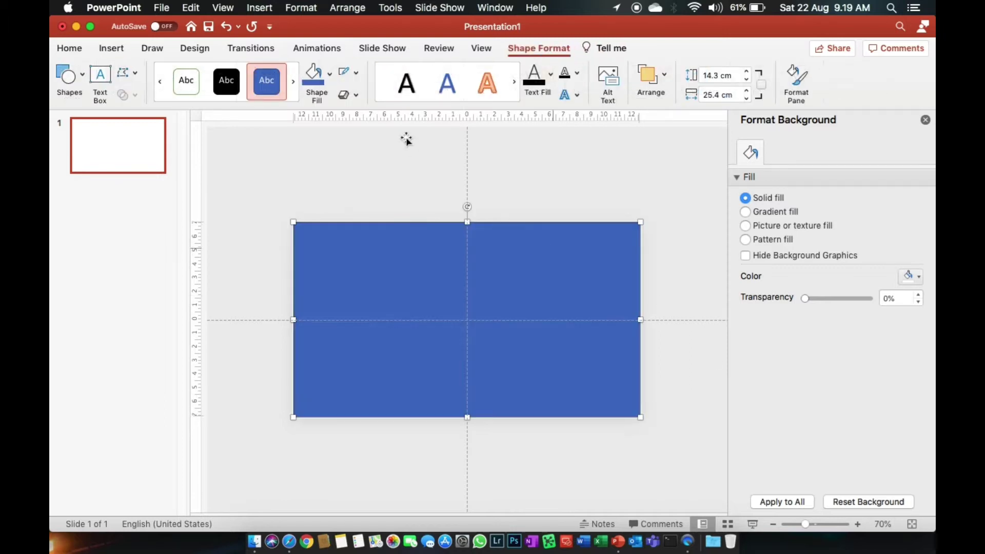
click(361, 76)
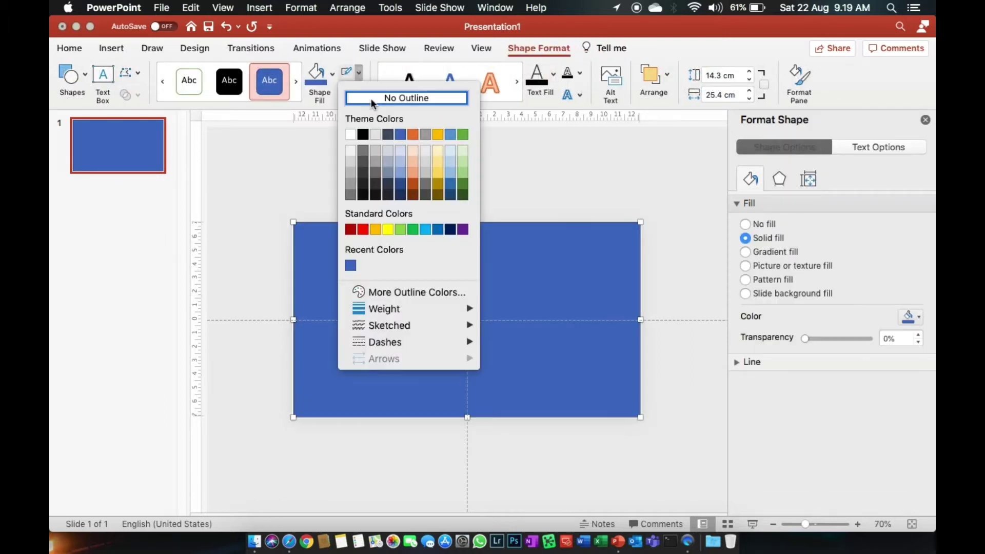
click(370, 98)
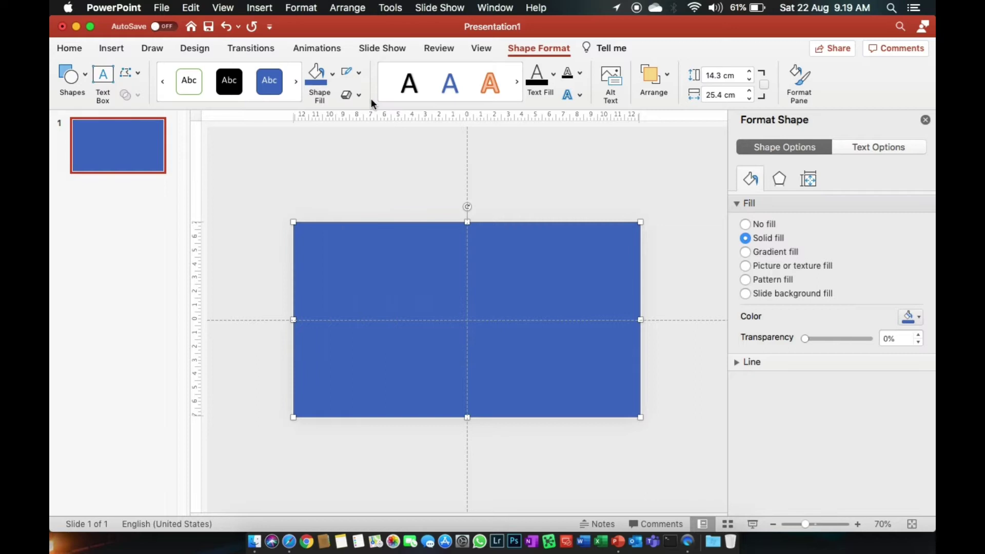
click(397, 192)
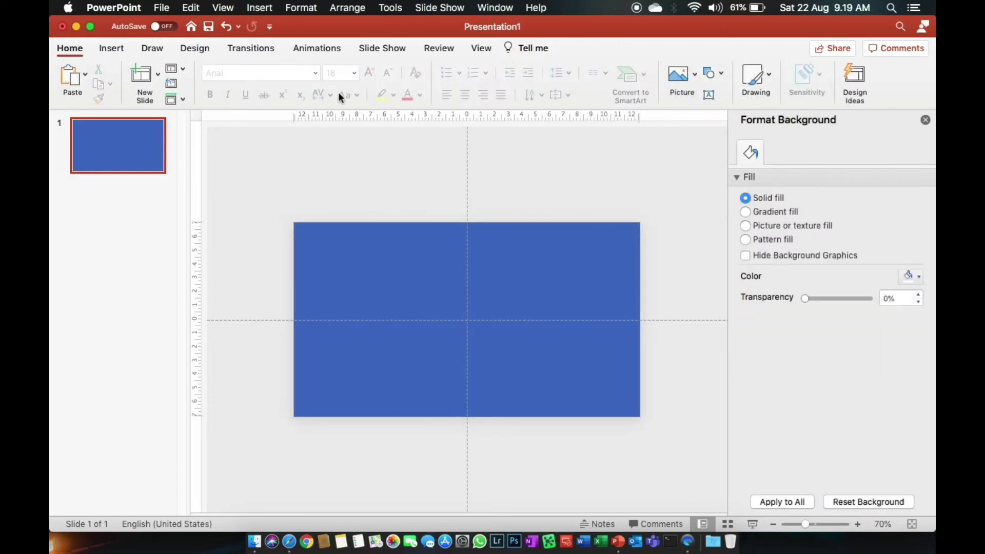
Give the blue rectangle a fill colour with 25% opacity
click(411, 293)
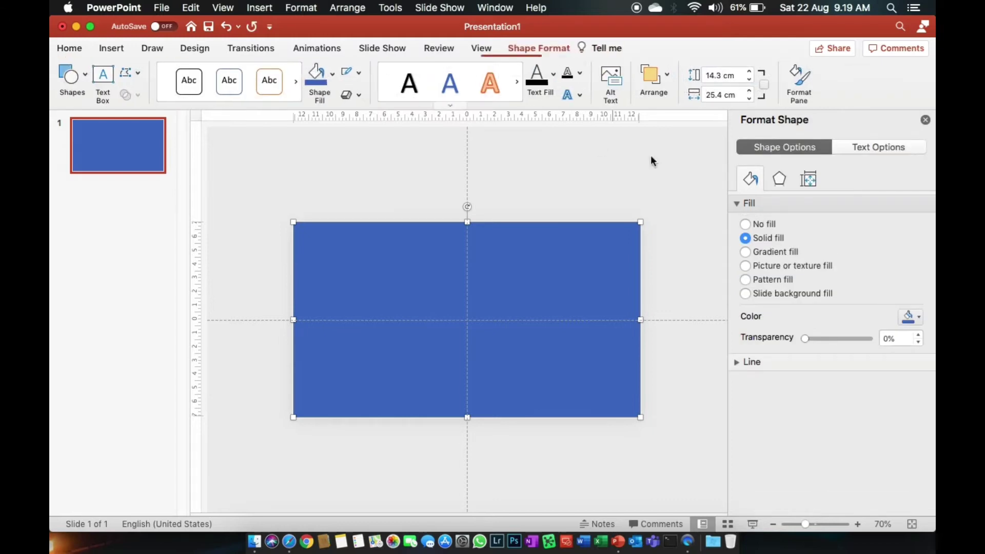
click(333, 82)
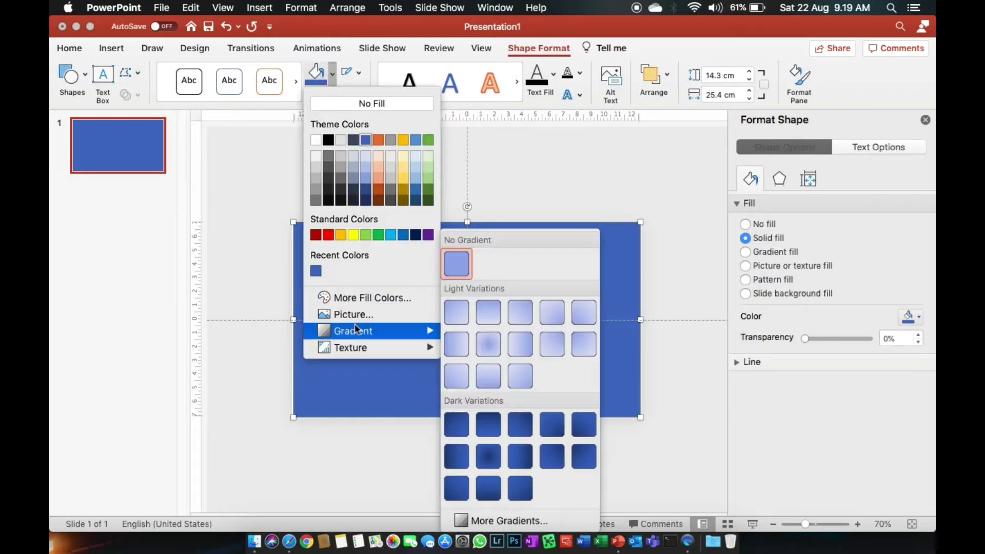
click(359, 298)
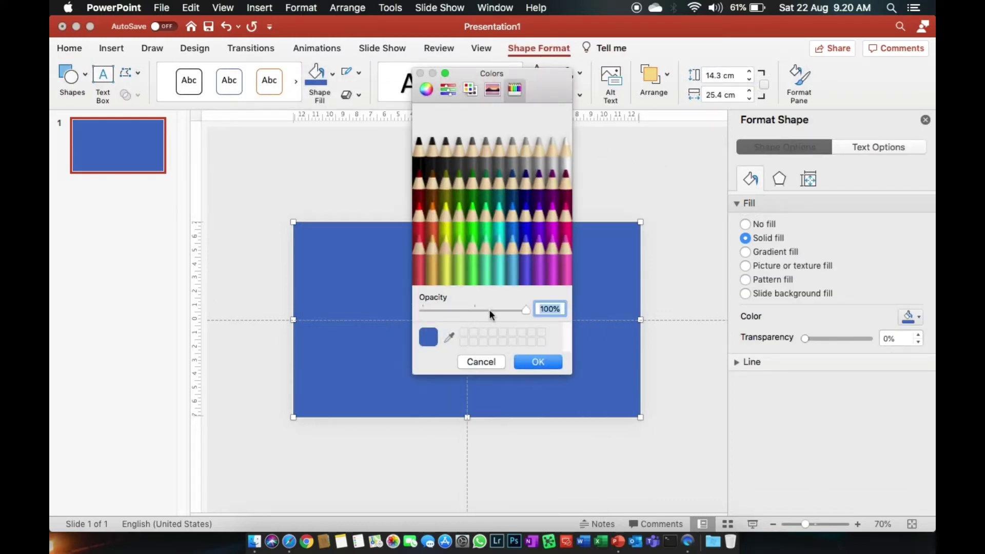
text(25)
key(Return)
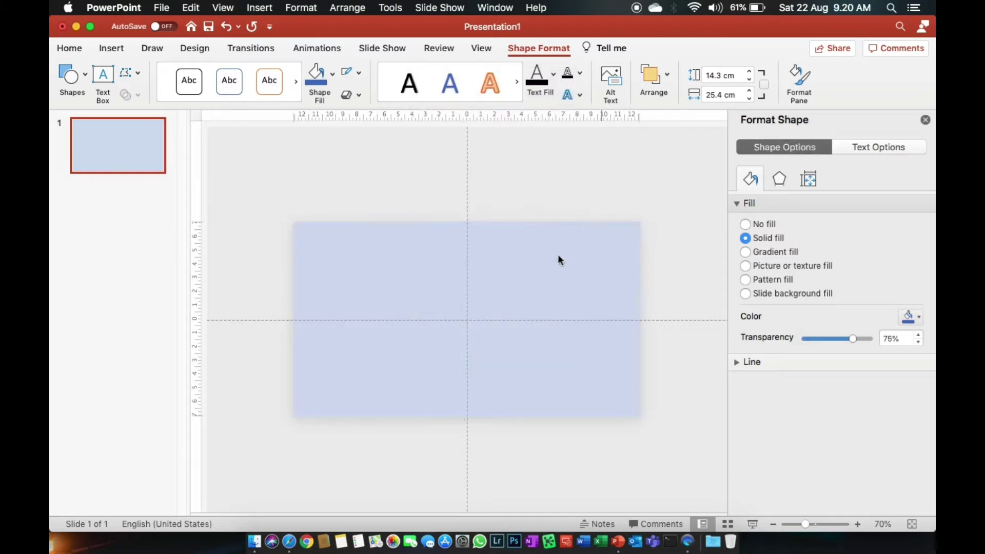
click(558, 256)
Set the rectangle's fill transparency to 49% and paste a duplicate
click(558, 257)
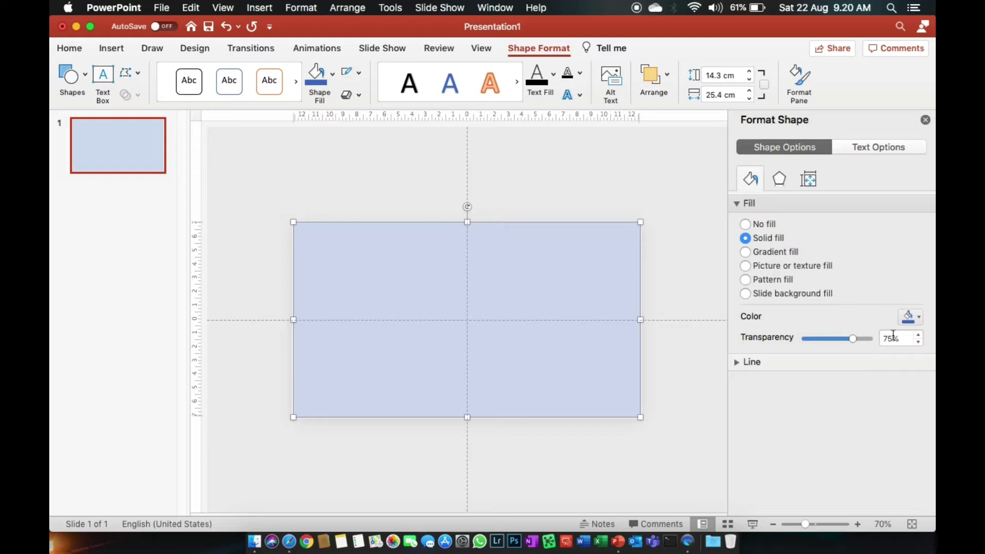
mouse_move(853, 339)
mouse_down()
mouse_move(823, 339)
mouse_move(838, 340)
mouse_up()
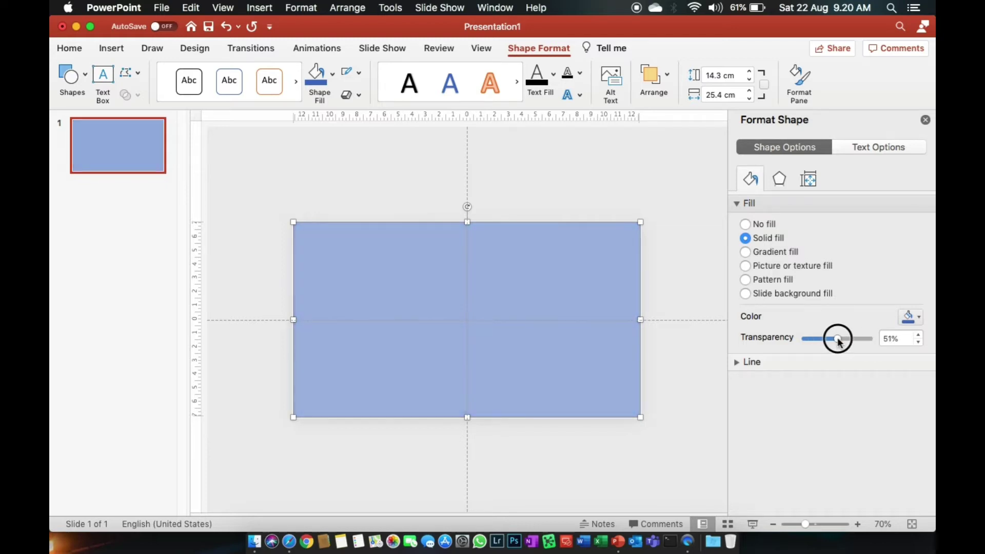
click(691, 370)
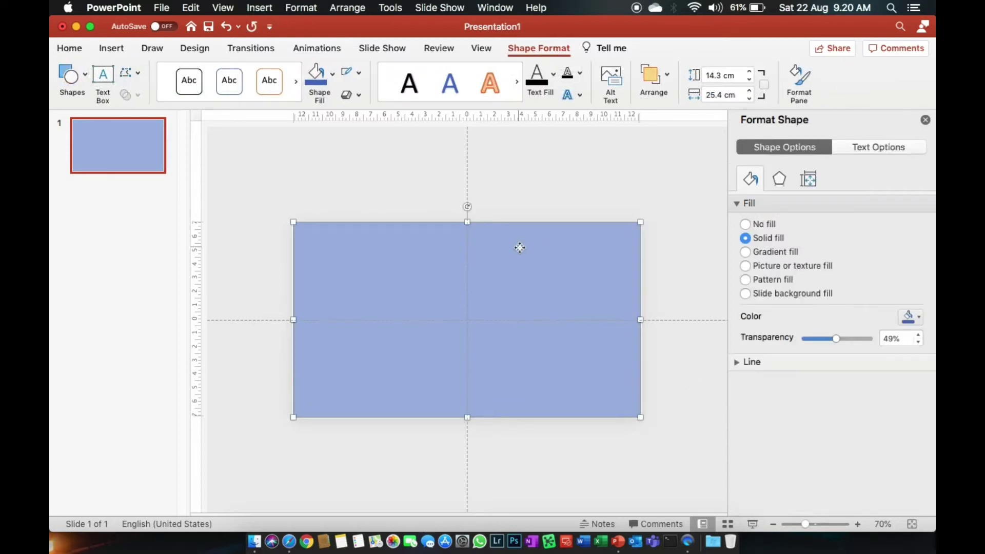
key(super+v)
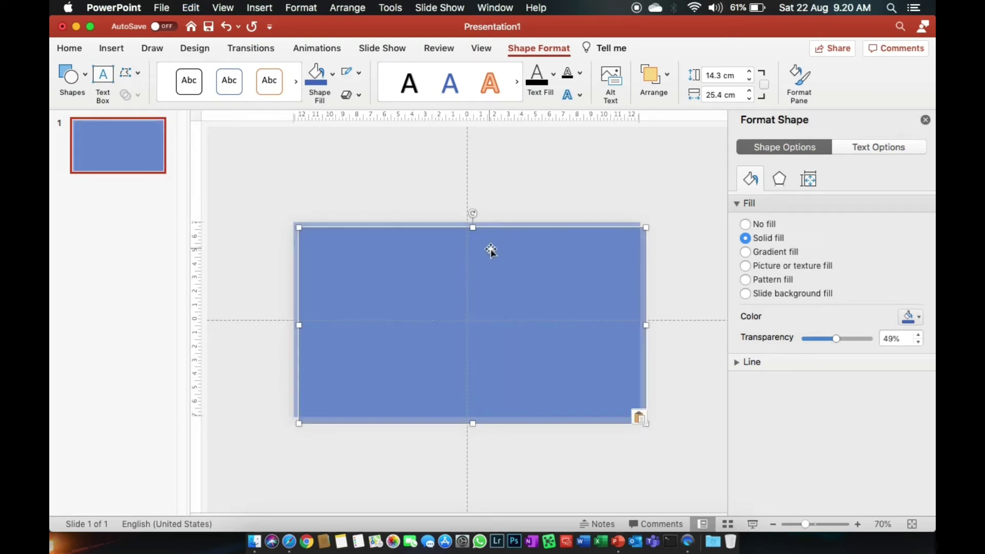
Enlarge the first duplicate to 18.59 × 33.05 cm, tilt it clockwise, and move it left
drag(490, 249, 277, 241)
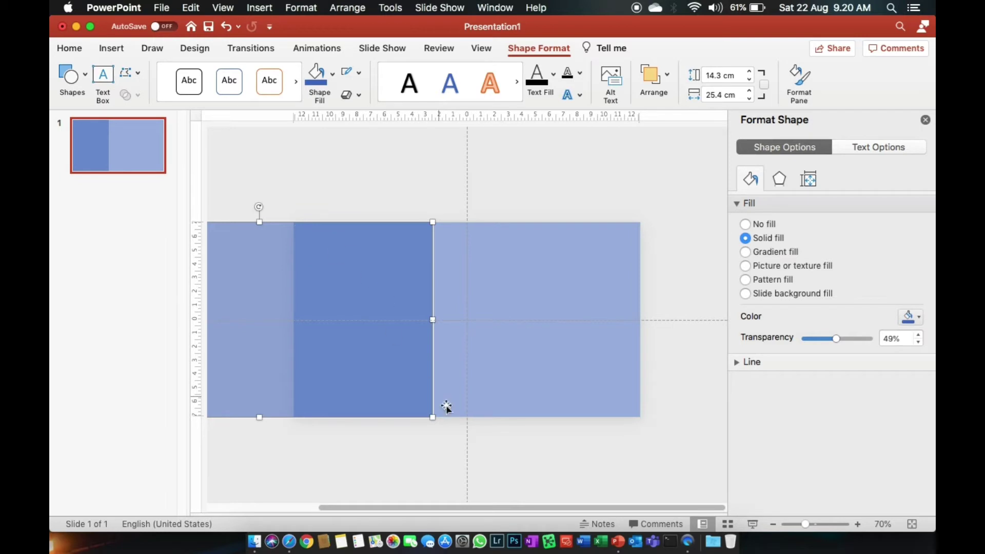
drag(432, 418, 537, 476)
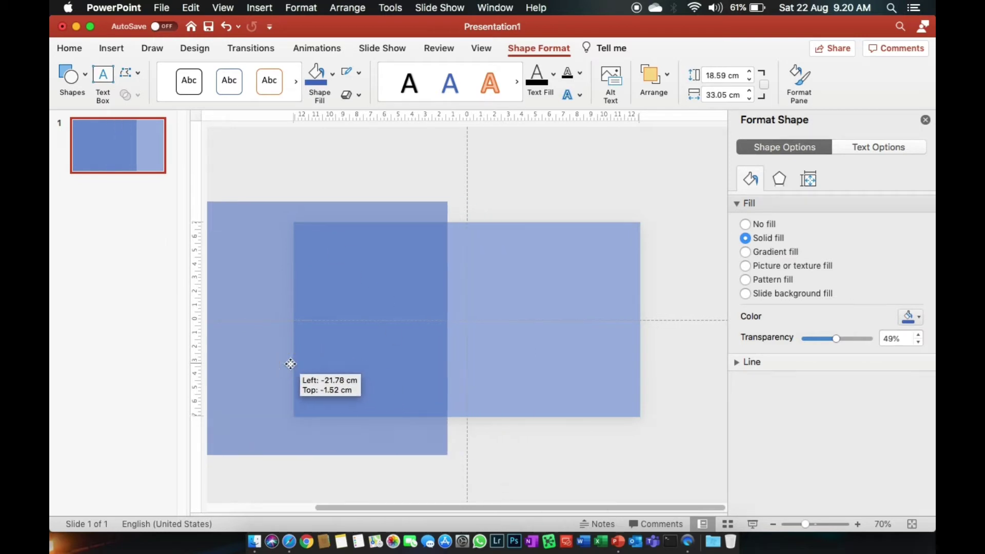
drag(379, 385, 290, 365)
drag(221, 188, 258, 177)
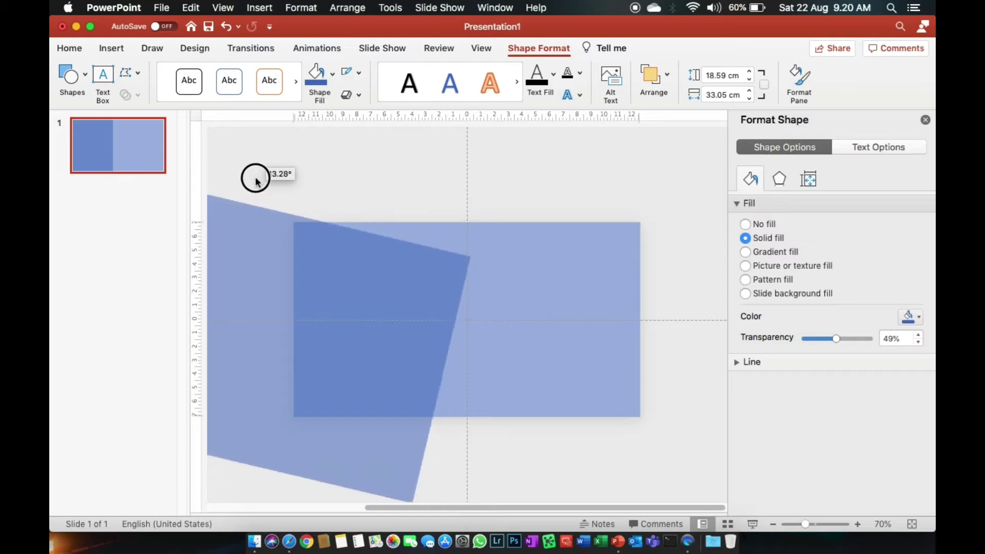
drag(333, 291, 322, 245)
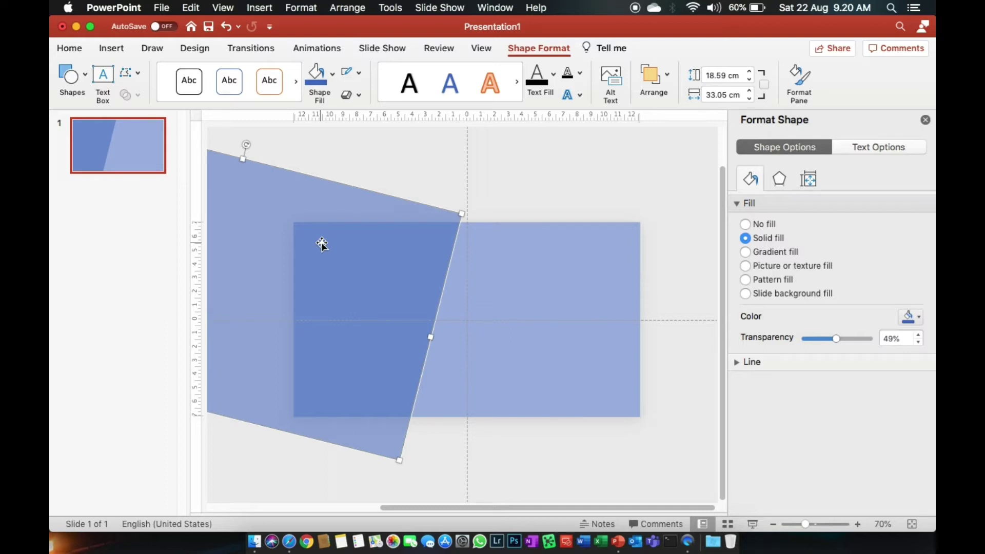
Paste a second copy, enlarge it, tilt it about 5°, and place it over the left shapes
key(super+v)
mouse_move(501, 269)
mouse_down()
mouse_move(306, 245)
mouse_move(266, 256)
mouse_up()
drag(413, 221, 540, 165)
mouse_move(425, 235)
mouse_down()
mouse_move(305, 249)
mouse_move(314, 257)
mouse_up()
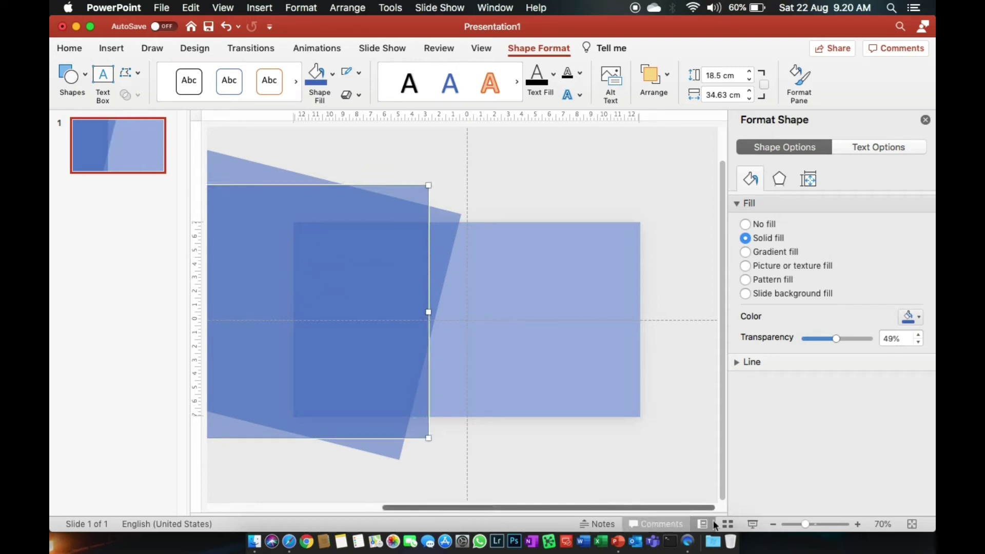
click(773, 524)
click(772, 523)
click(773, 523)
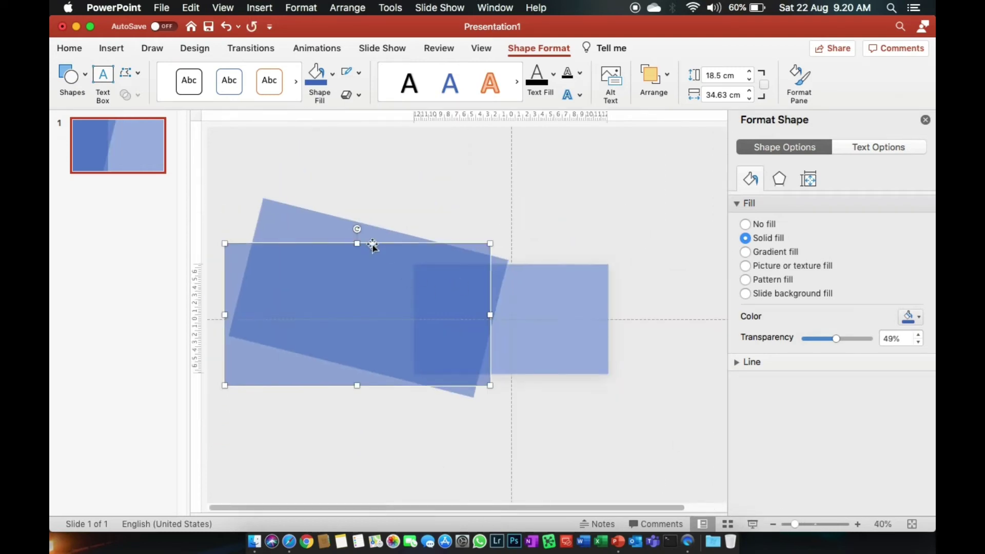
mouse_move(357, 227)
mouse_down()
mouse_move(378, 226)
mouse_move(362, 220)
mouse_up()
drag(380, 284, 390, 291)
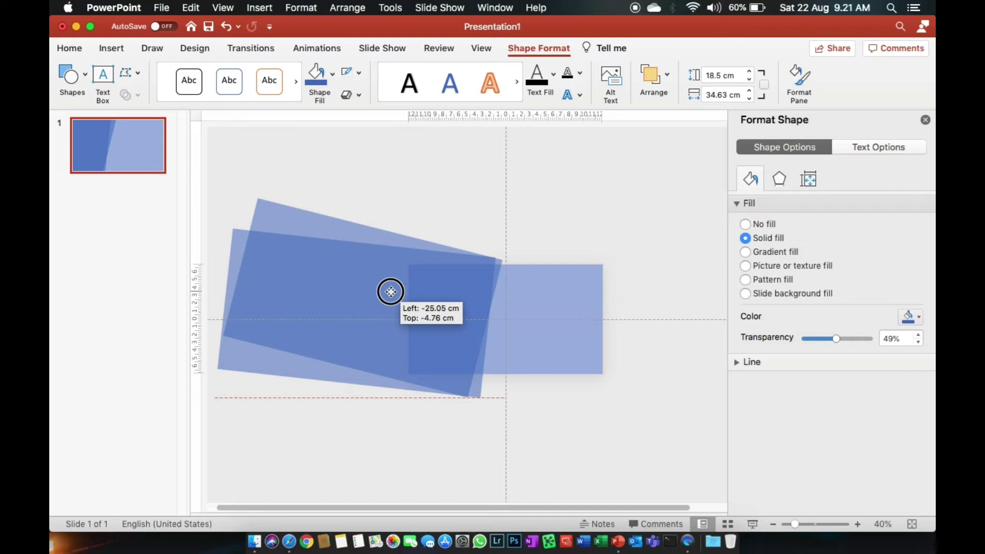
drag(391, 292, 390, 291)
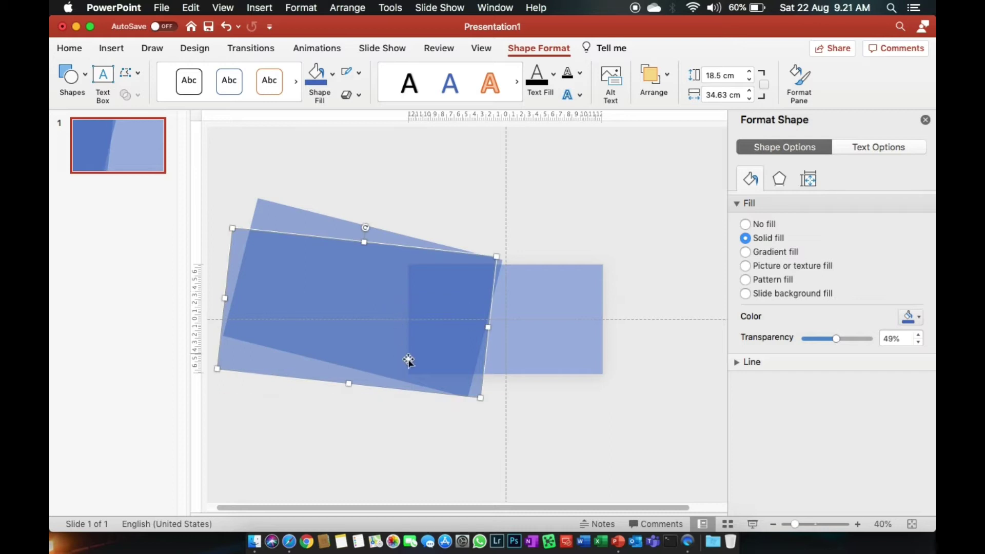
click(436, 434)
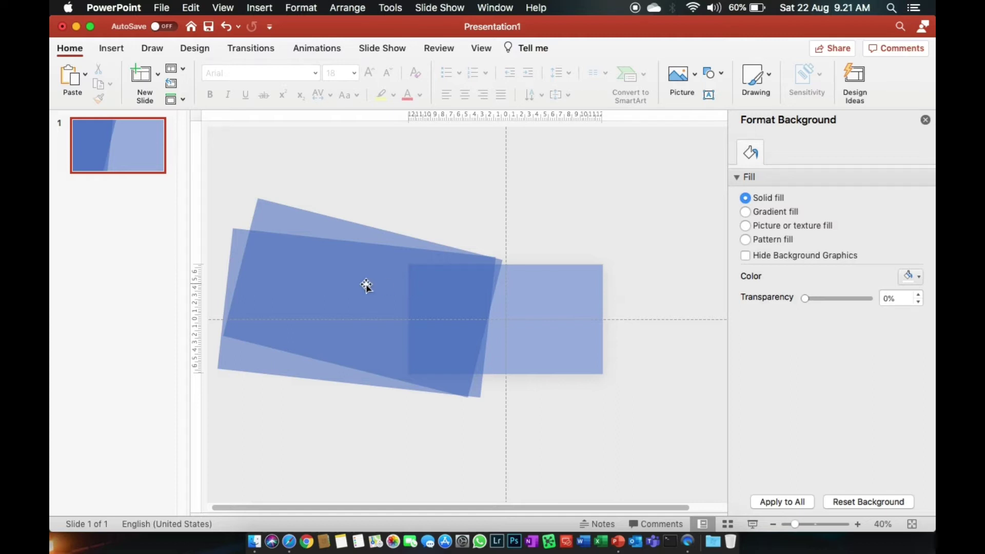
Paste another rectangle copy, enlarge it, and tilt it on the right side
key(super+v)
drag(464, 287, 597, 286)
drag(538, 265, 487, 242)
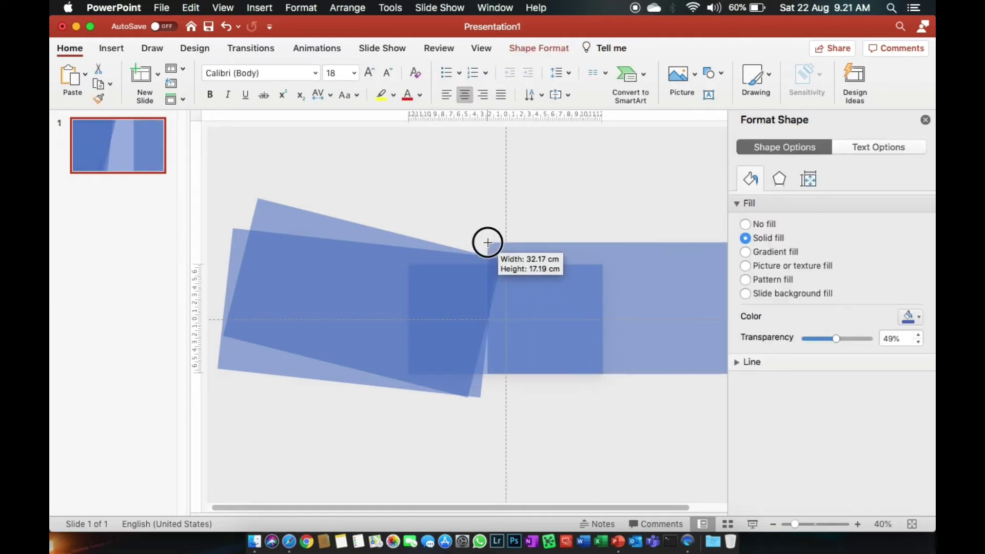
drag(569, 299, 610, 303)
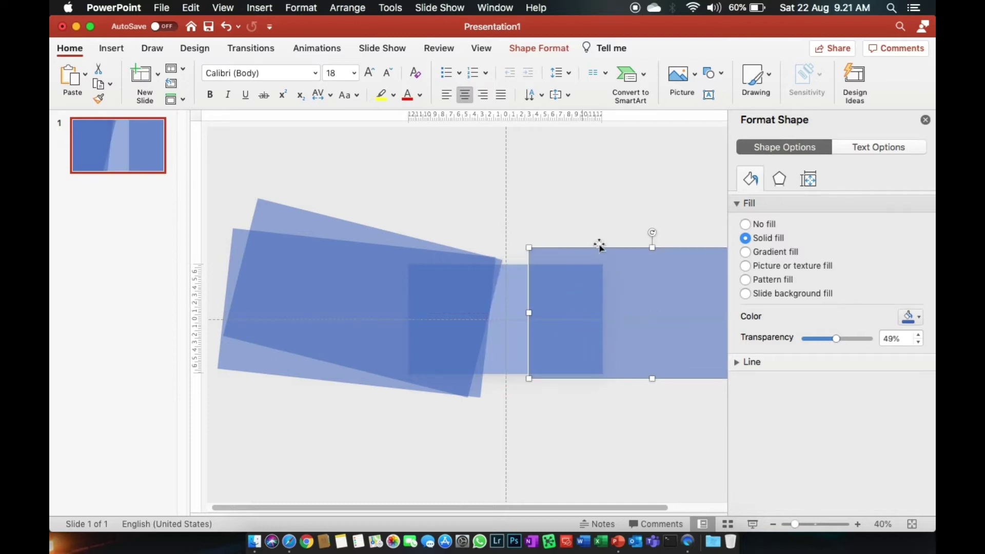
mouse_move(650, 234)
mouse_down()
mouse_move(666, 248)
mouse_move(637, 300)
mouse_up()
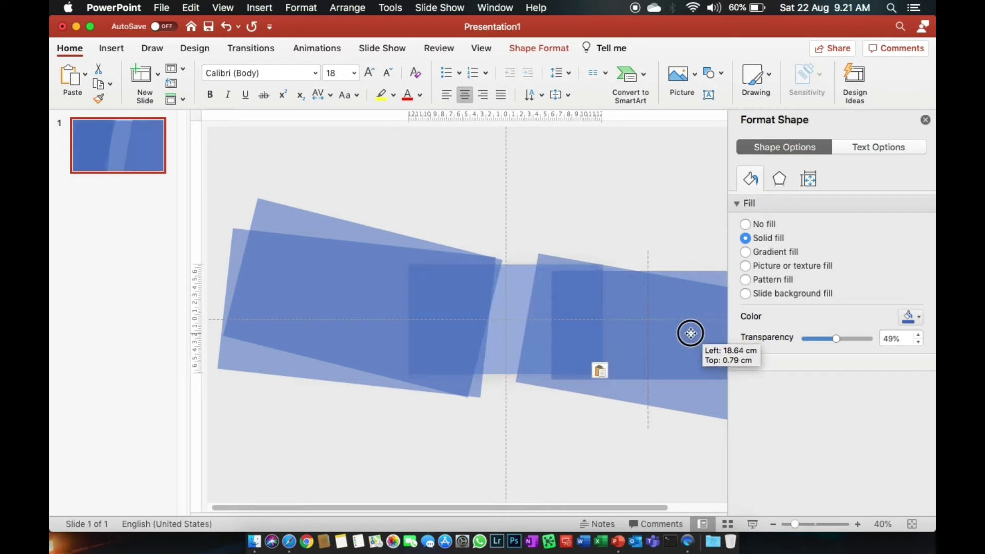
Move the right rectangle further right, enlarge it, and rotate it clockwise over the centre
drag(604, 369, 743, 334)
drag(550, 263, 521, 243)
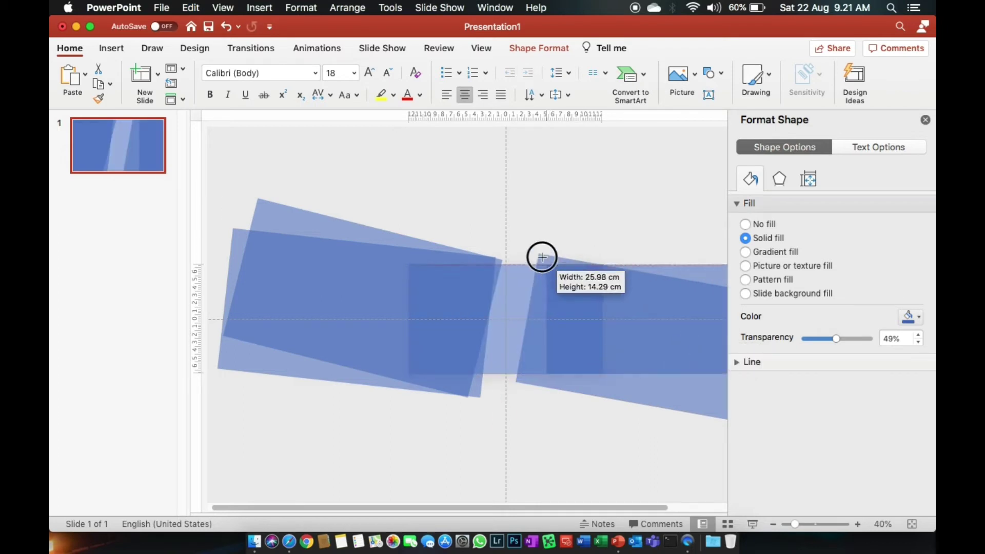
drag(614, 315, 616, 326)
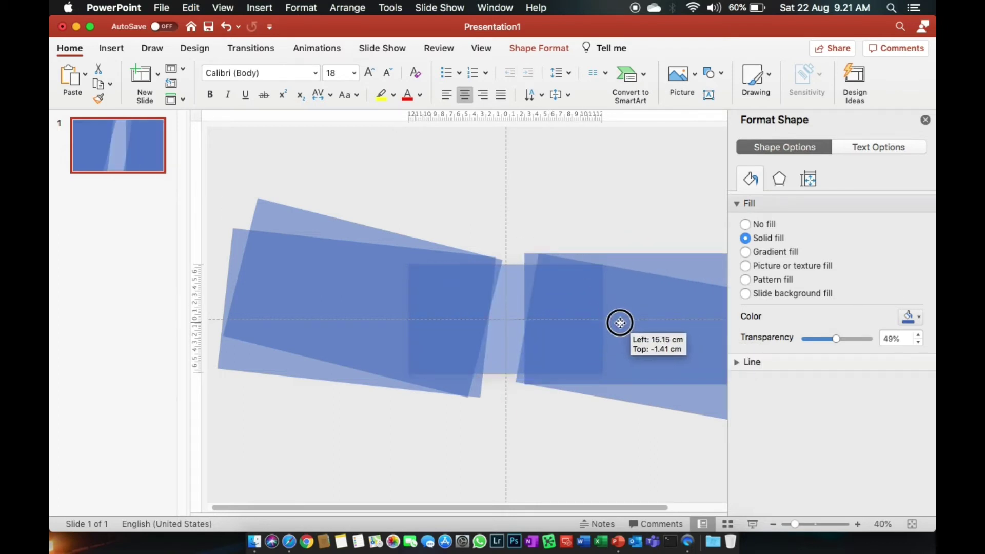
drag(635, 237, 659, 242)
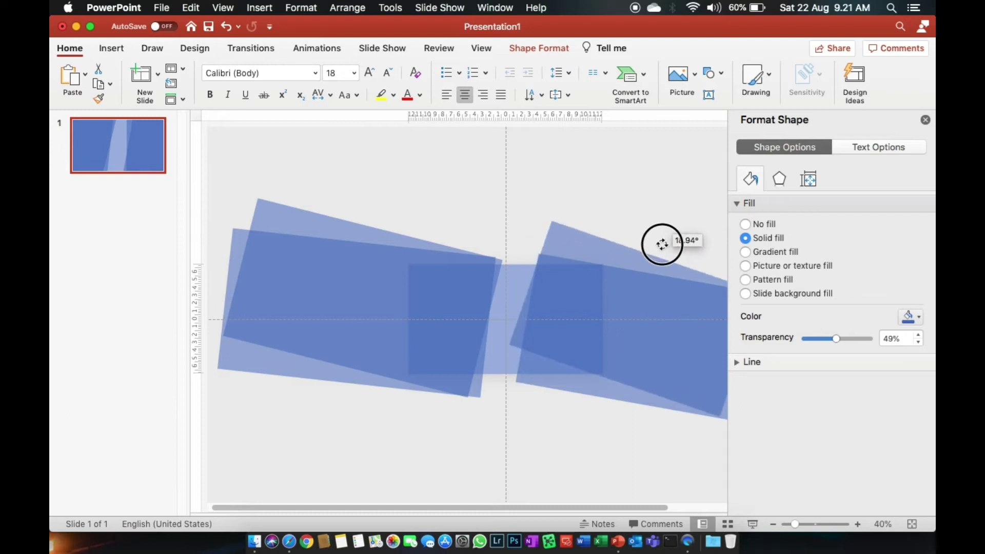
drag(636, 310, 633, 344)
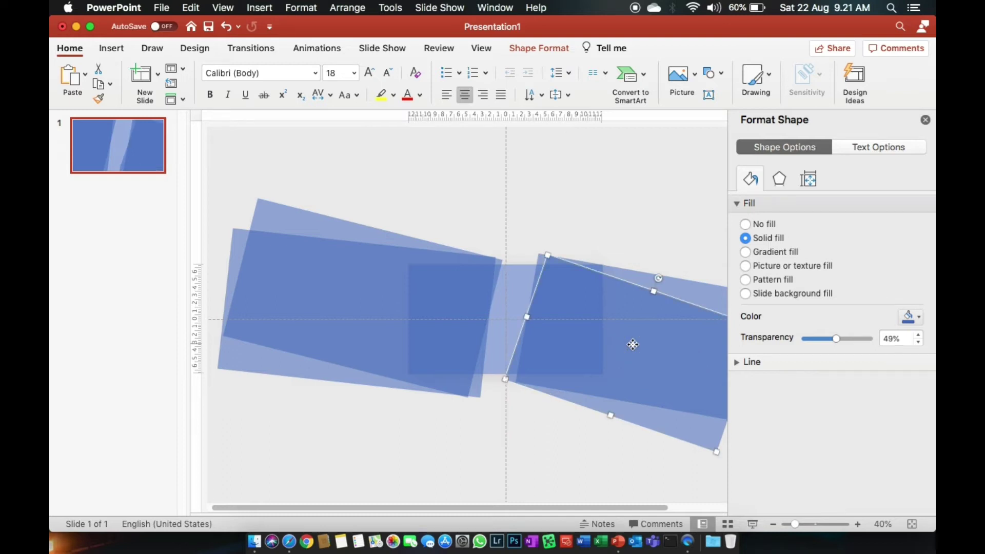
click(629, 251)
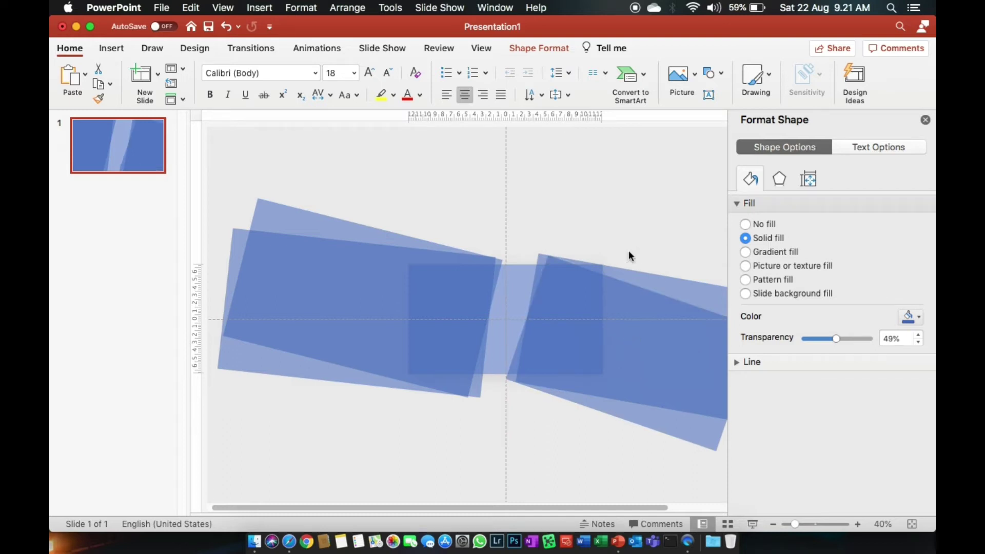
Intersect the central rectangle with the upper-left tilted rectangle
click(518, 286)
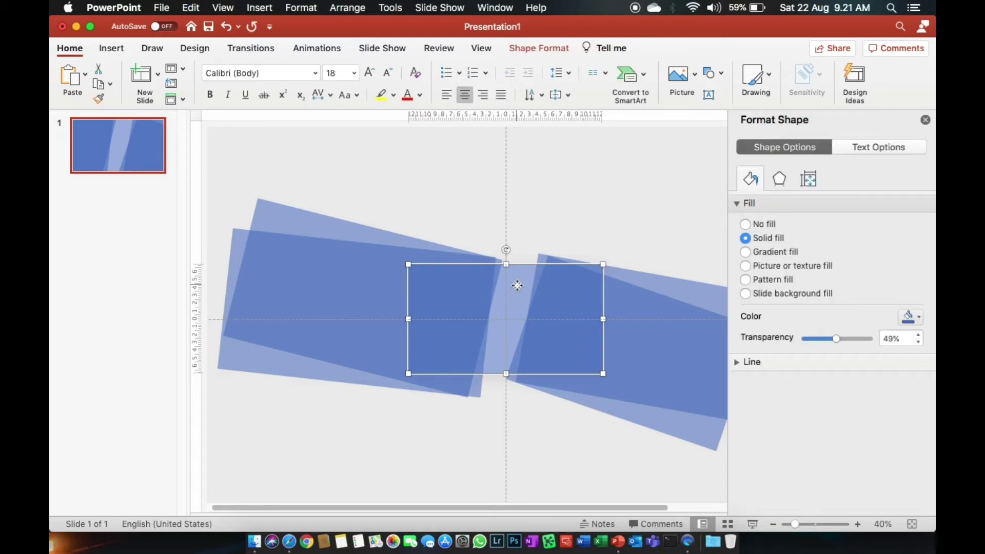
click(548, 202)
click(509, 295)
shift+click(345, 228)
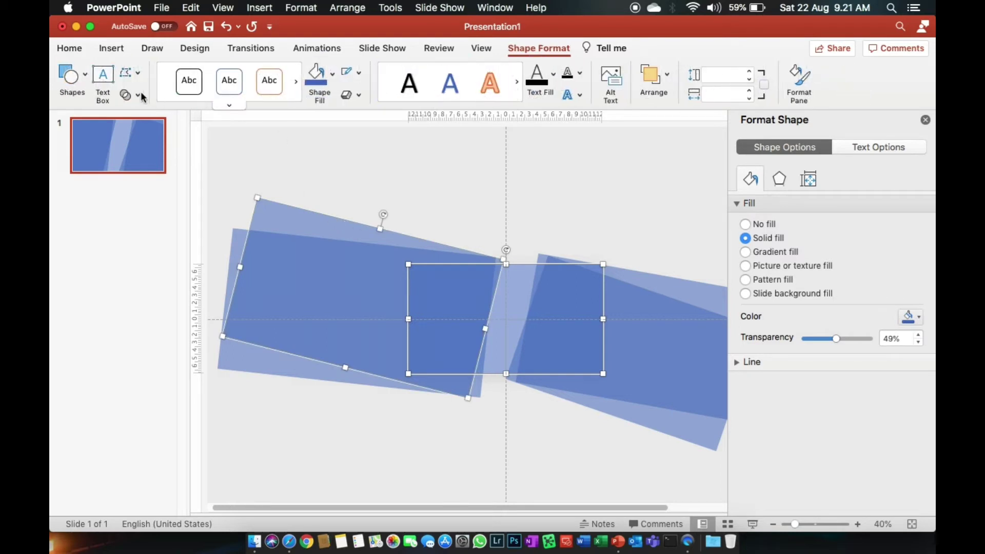
click(129, 94)
click(159, 172)
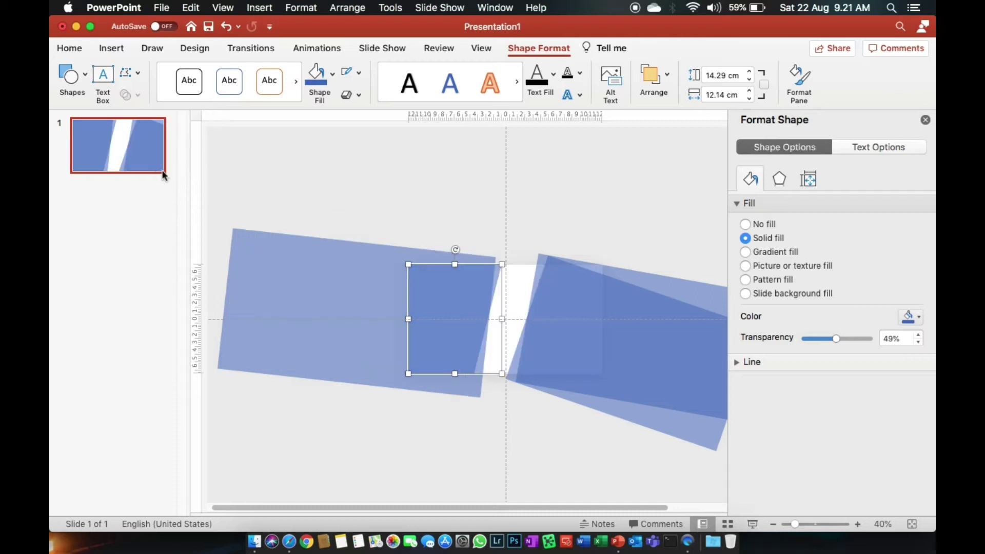
click(537, 215)
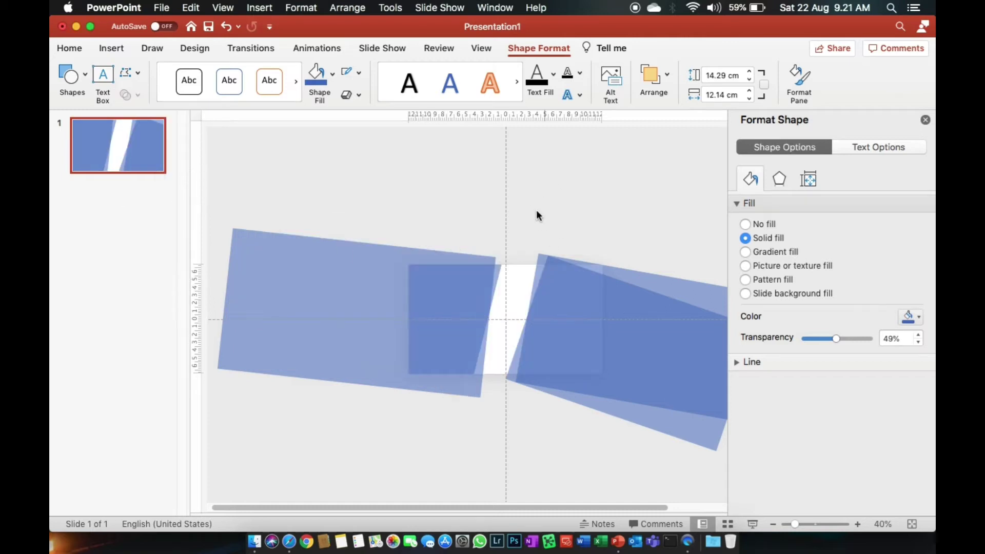
click(510, 277)
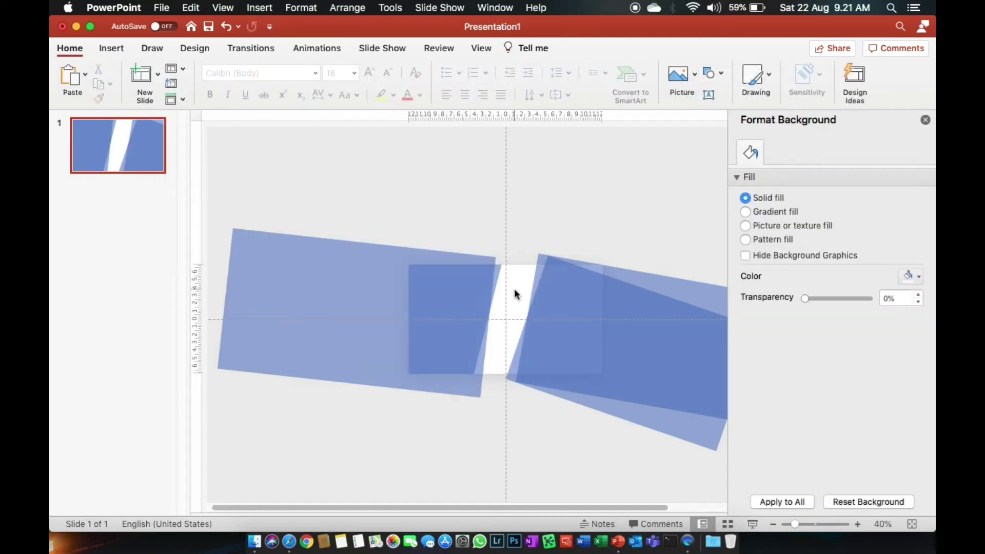
Paste a central rectangle copy and intersect it with the left tilted panel
key(cmd+v)
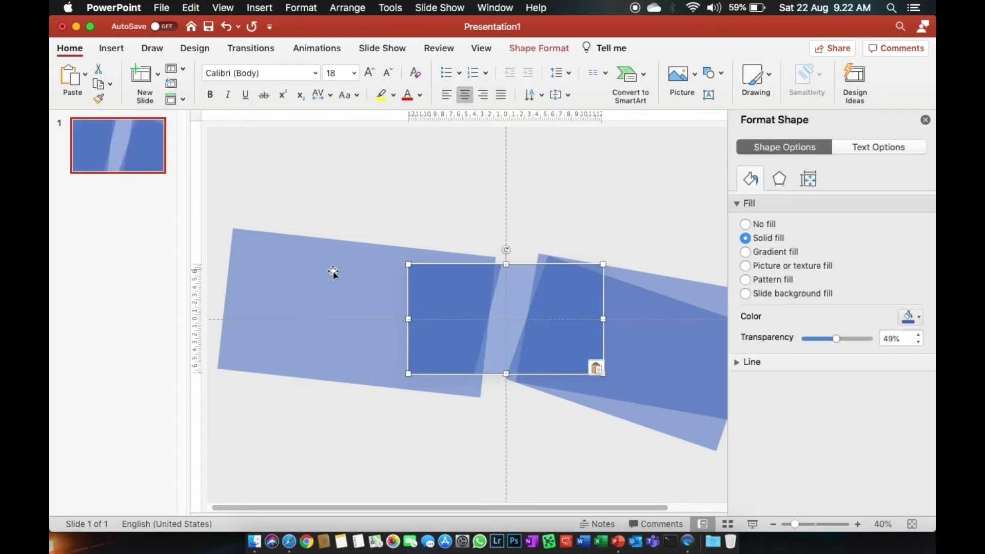
shift+click(333, 272)
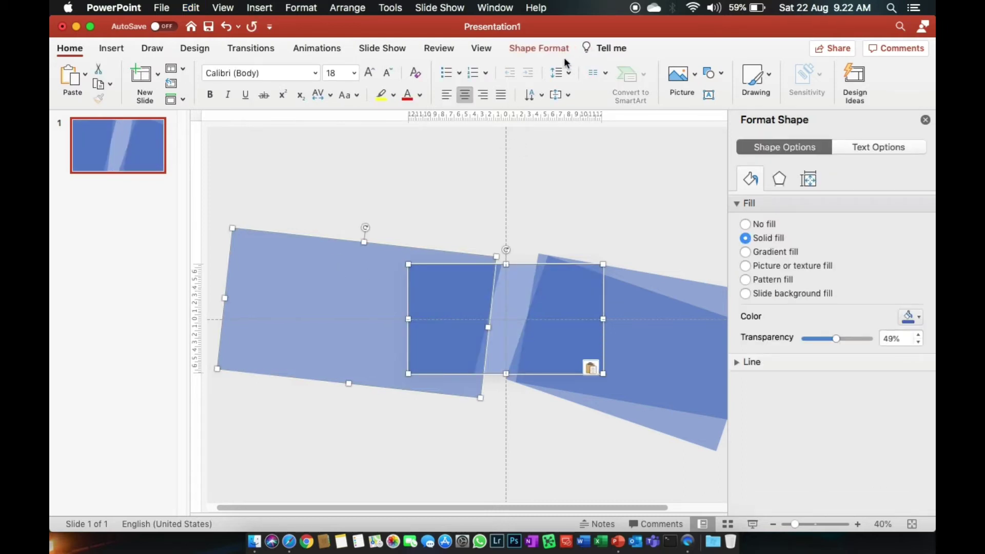
click(537, 50)
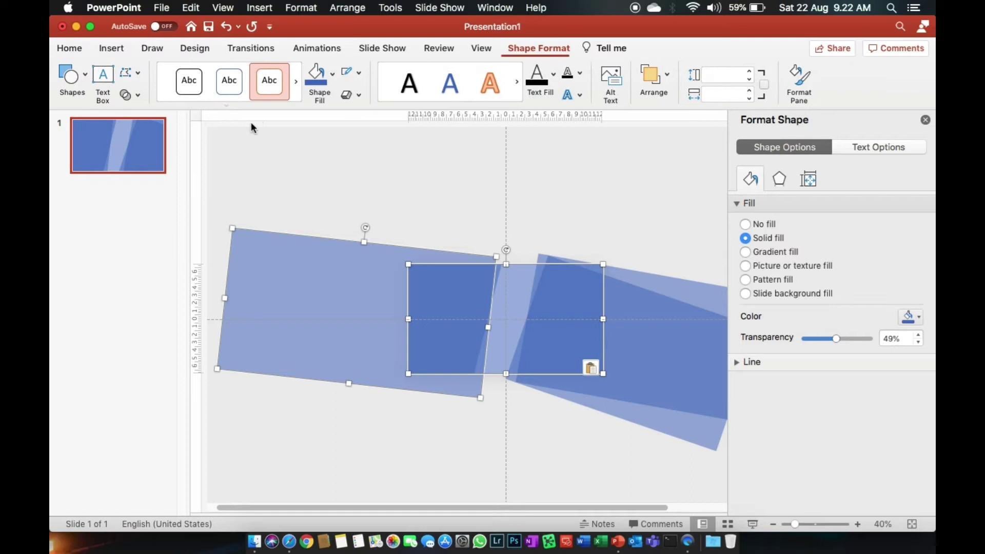
click(140, 98)
click(163, 181)
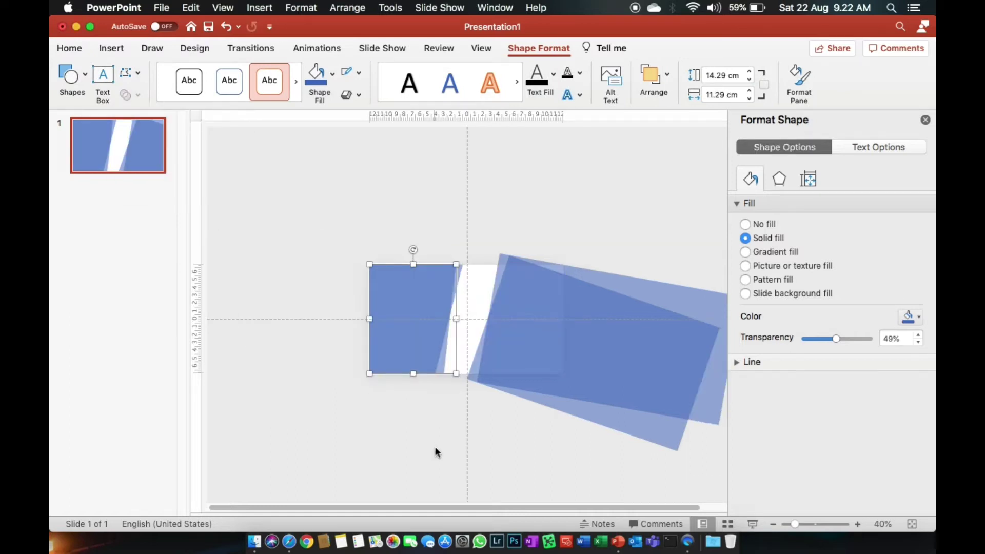
key(Escape)
Paste another copy and intersect it with the right tilted panel
key(ctrl+v)
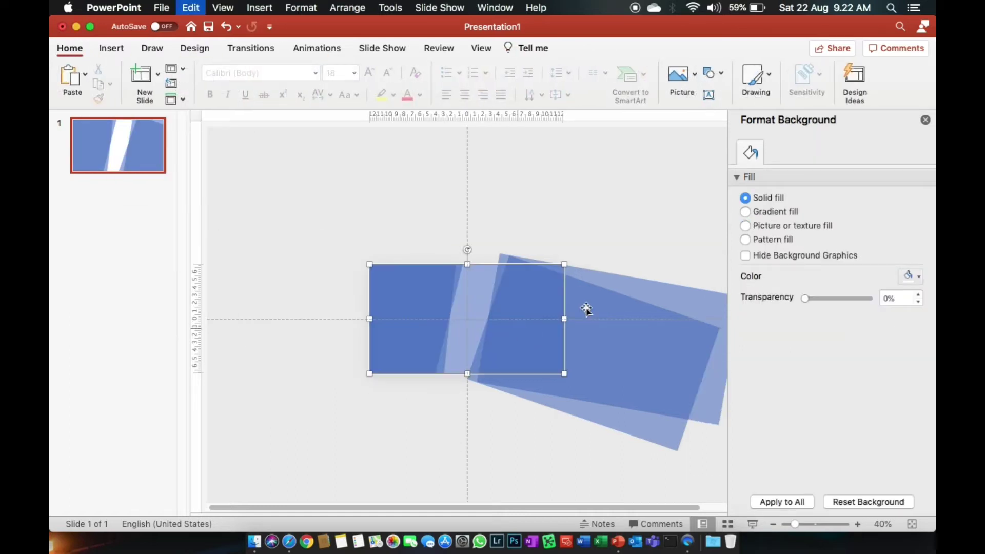
shift+click(636, 285)
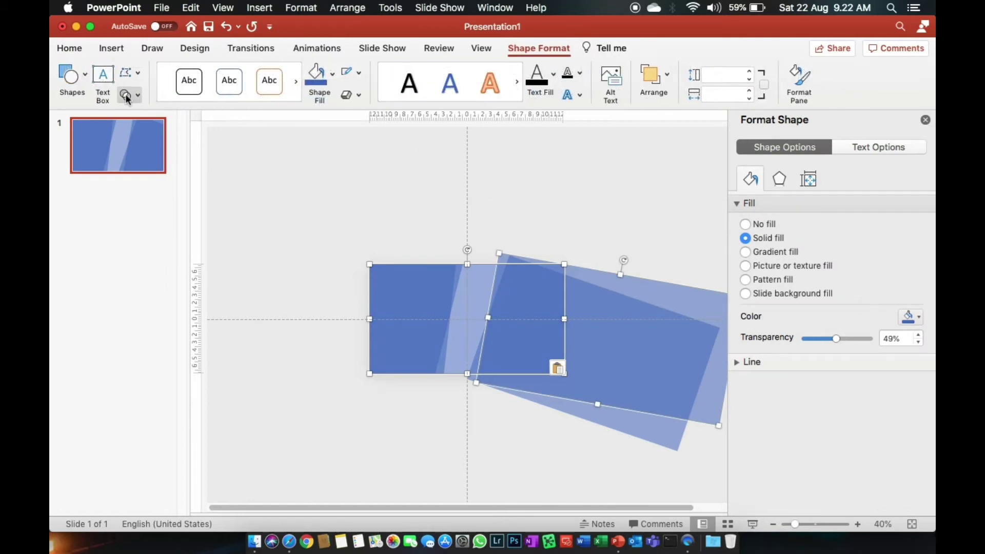
click(129, 95)
click(145, 164)
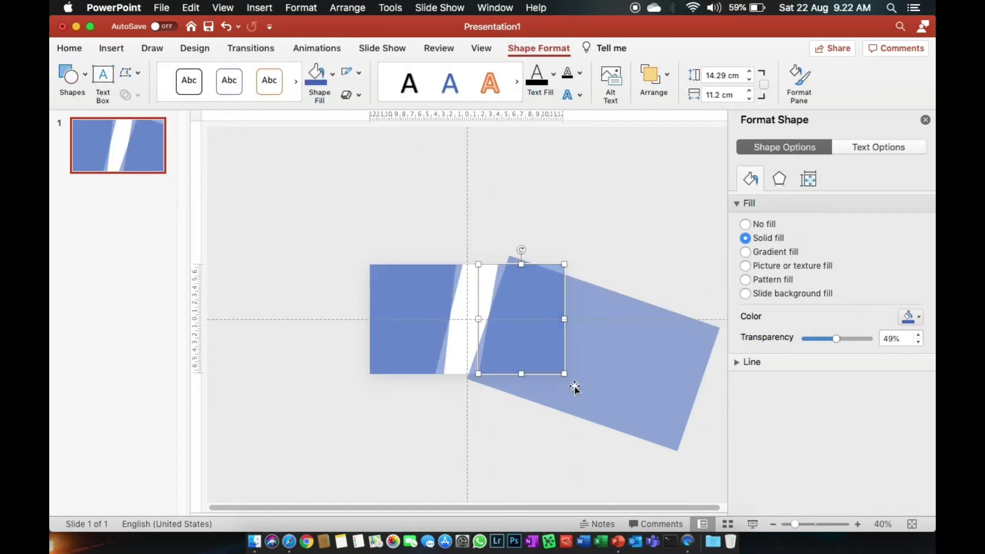
Intersect a pasted copy with the large rotated panel, leaving the white stripe
key(cmd+v)
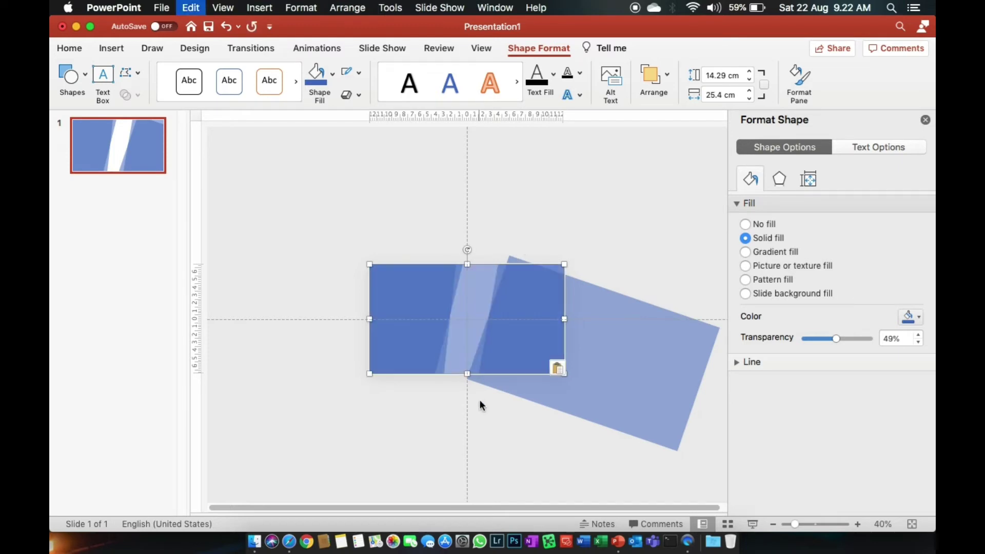
shift+click(604, 400)
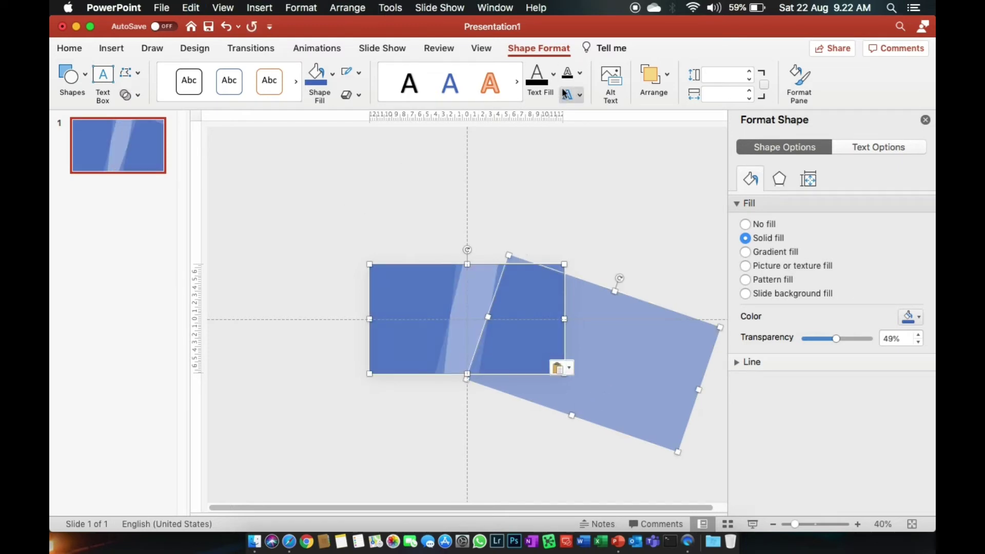
click(128, 95)
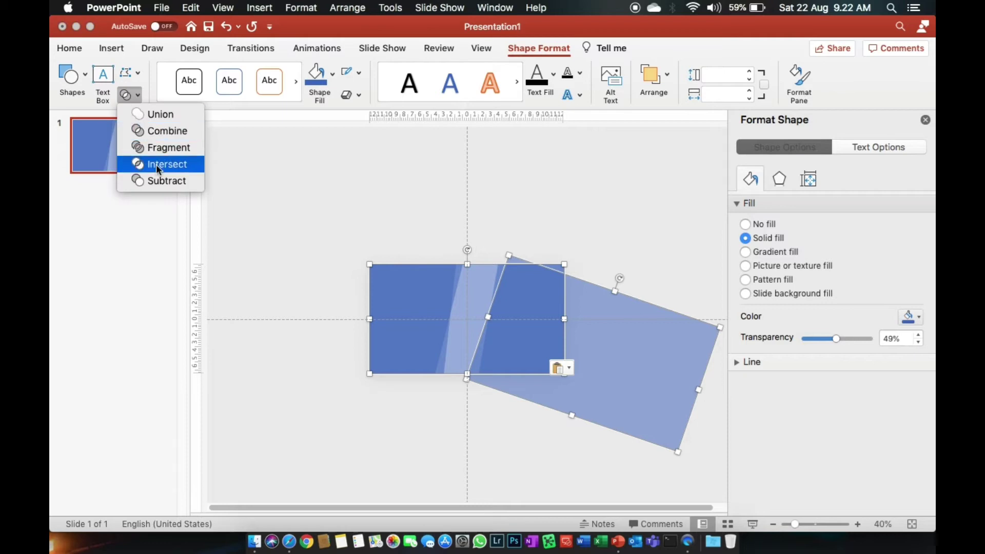
click(153, 163)
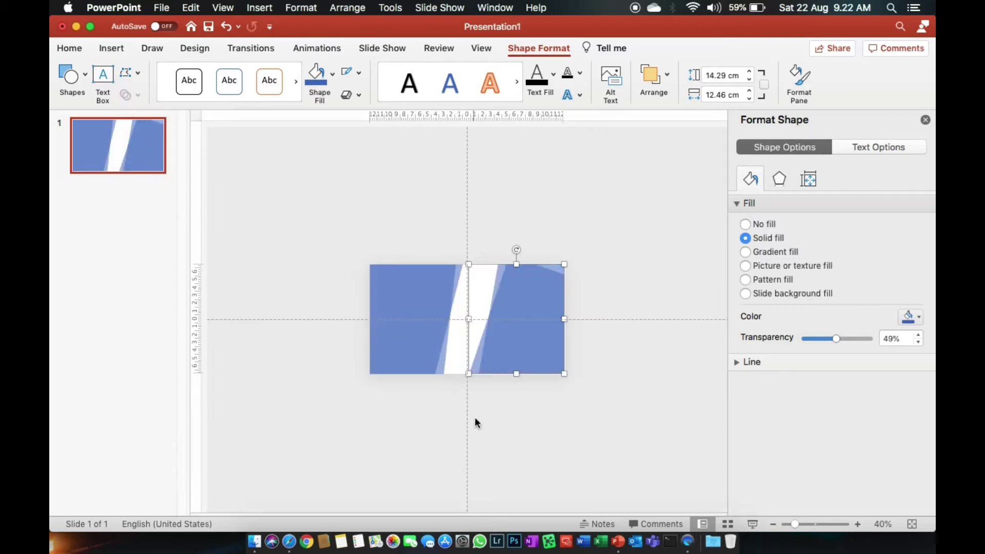
click(640, 300)
Stretch the rotated rectangle to 18.71 cm tall and intersect it with the slide-sized rectangle
click(552, 287)
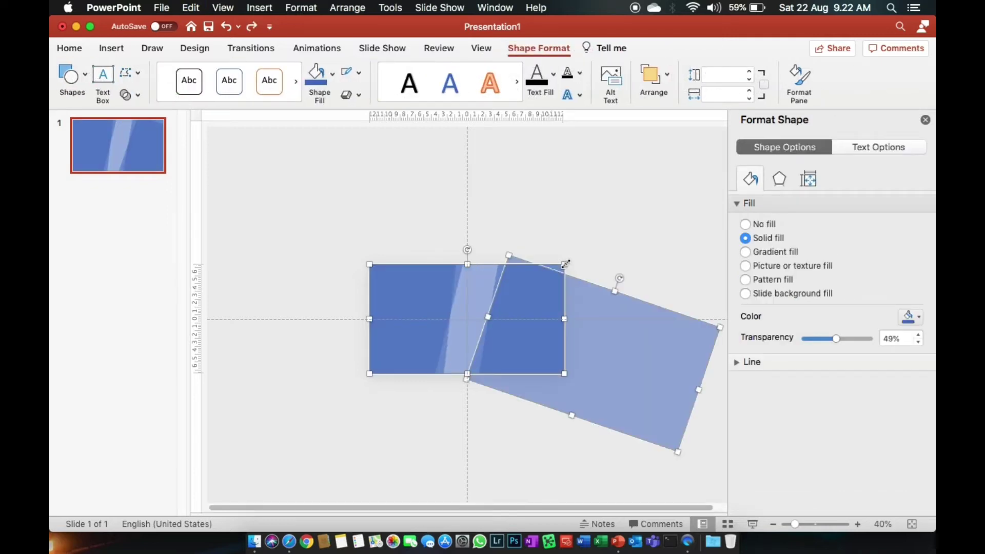
click(598, 282)
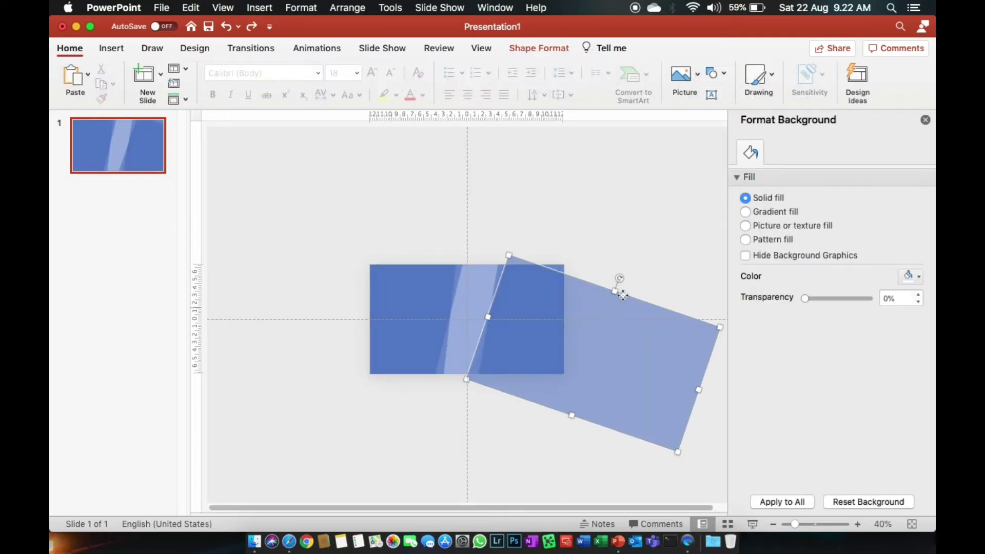
click(615, 291)
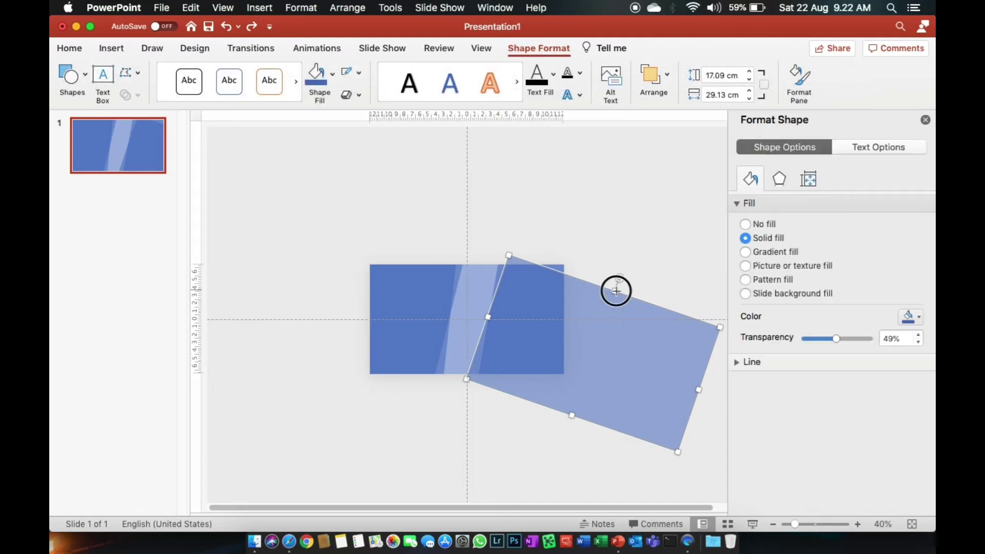
drag(615, 290, 623, 282)
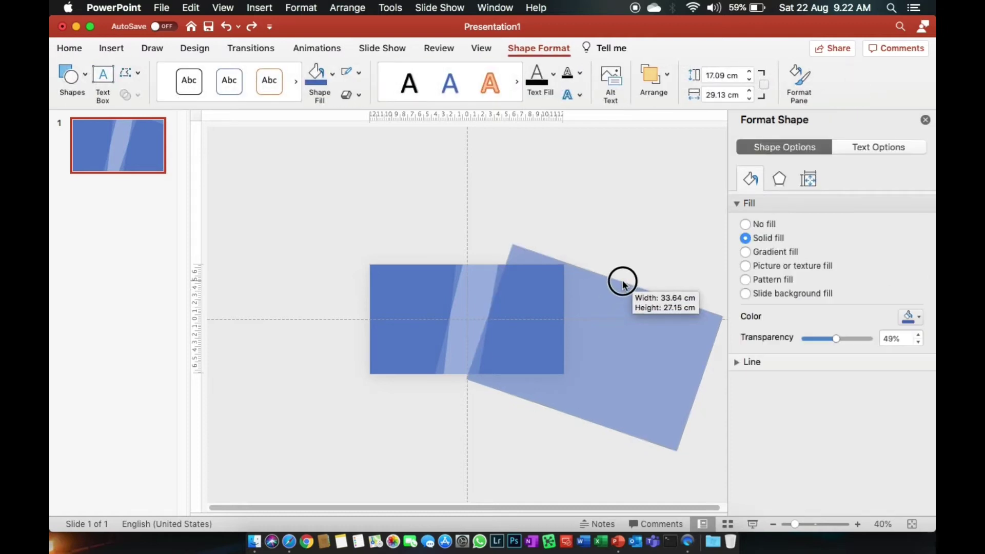
click(479, 288)
shift+click(622, 310)
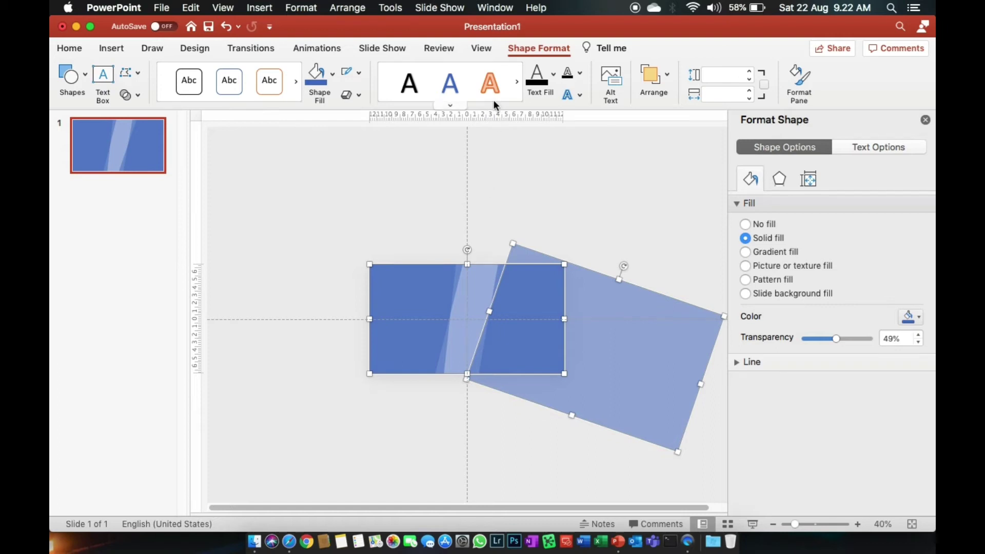
click(129, 95)
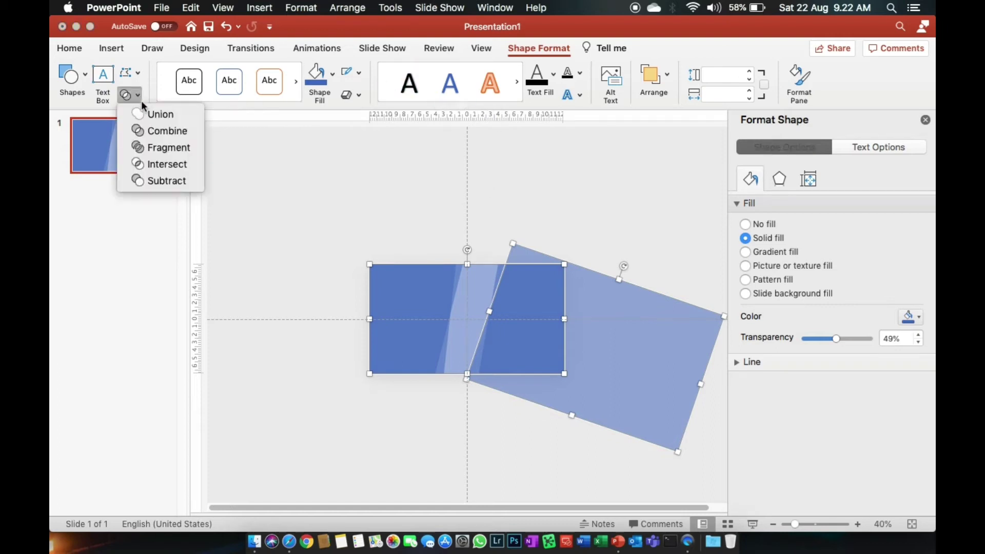
click(157, 164)
click(476, 429)
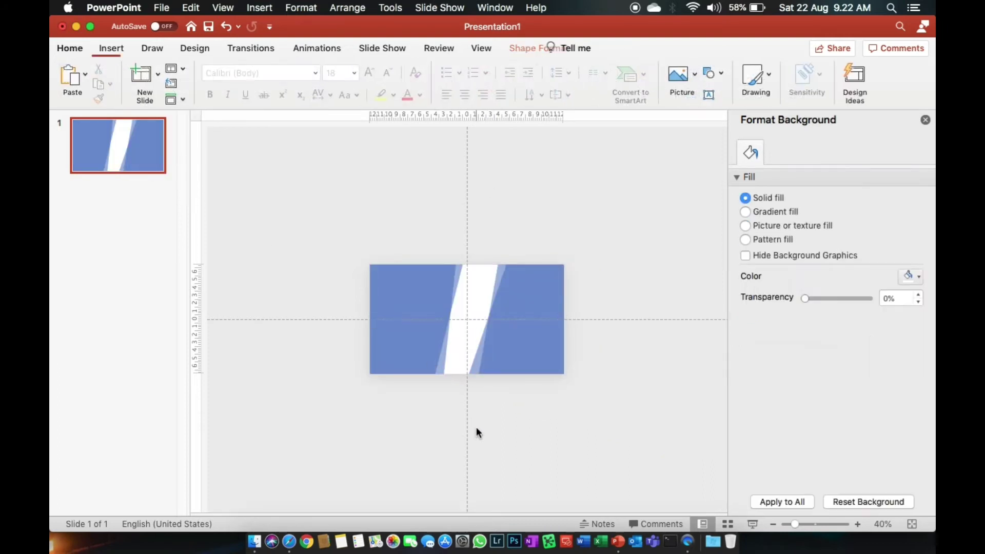
Paste the rectangle copy back, send the translucent shape to back, and right-click the slide
key(super+z)
key(super+v)
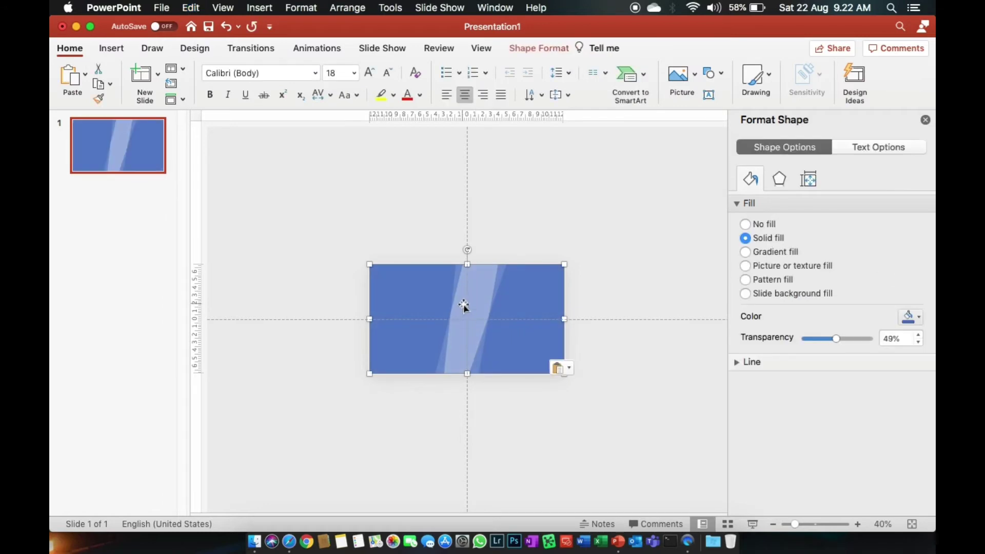
right_click(482, 298)
mouse_move(526, 315)
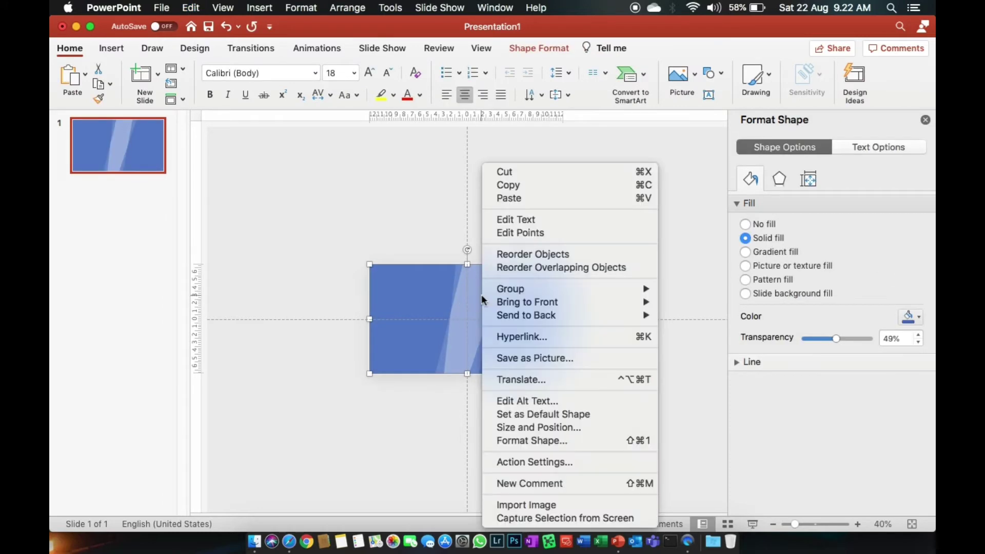
click(692, 320)
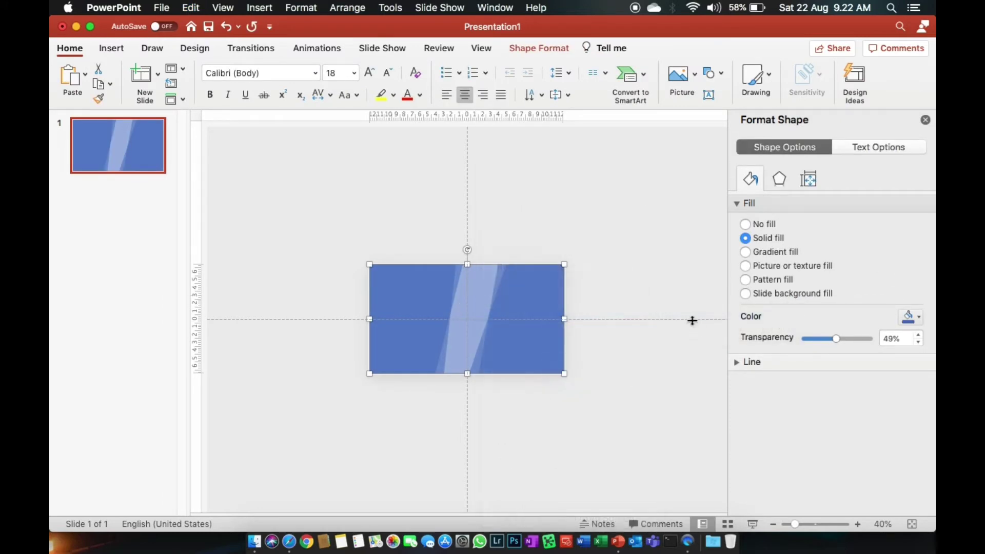
click(666, 259)
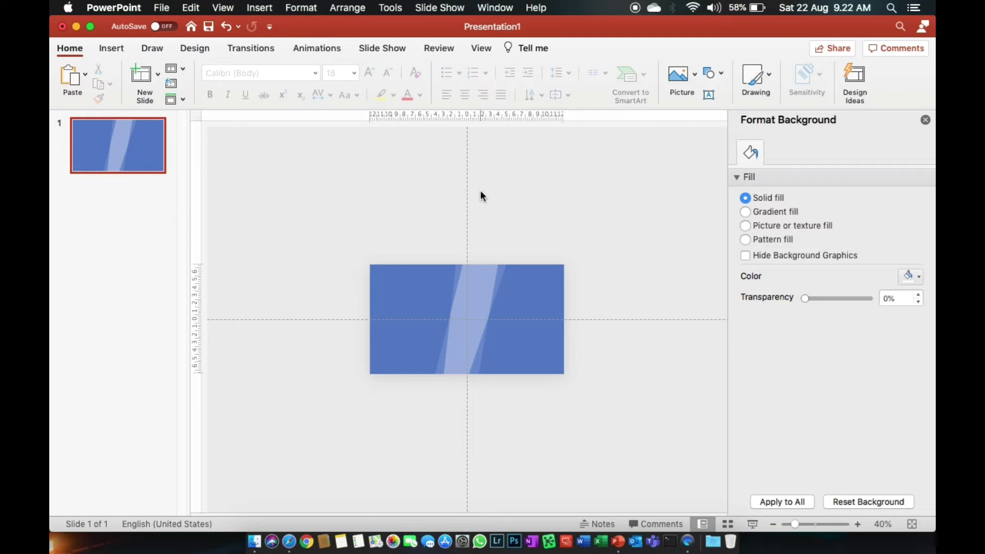
right_click(308, 224)
Open Format Background, then download the pine-trees sunset photo from Unsplash in Safari
click(393, 407)
click(288, 540)
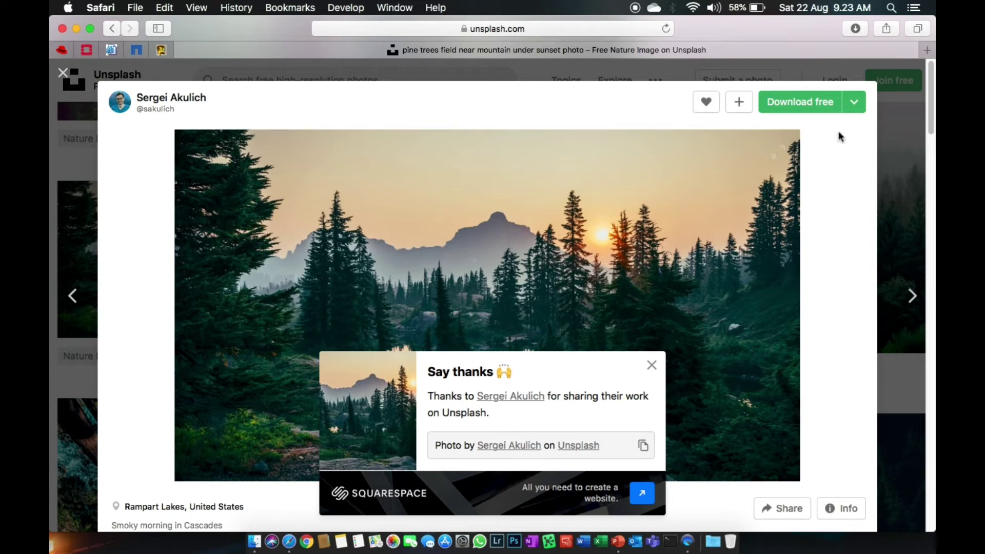
click(853, 101)
click(823, 161)
click(618, 541)
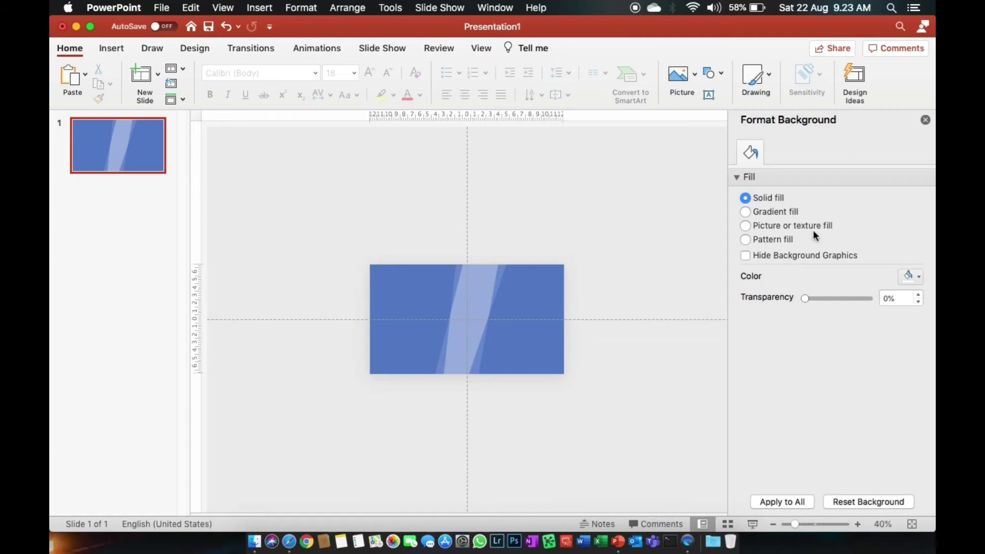
Set the slide background to a picture fill using the downloaded pine-forest jpg
click(804, 226)
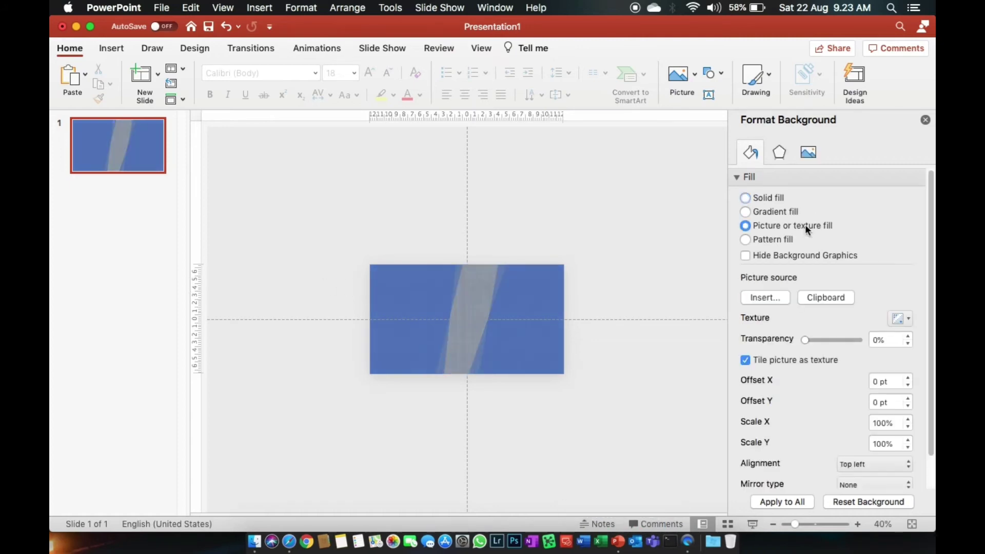
click(765, 298)
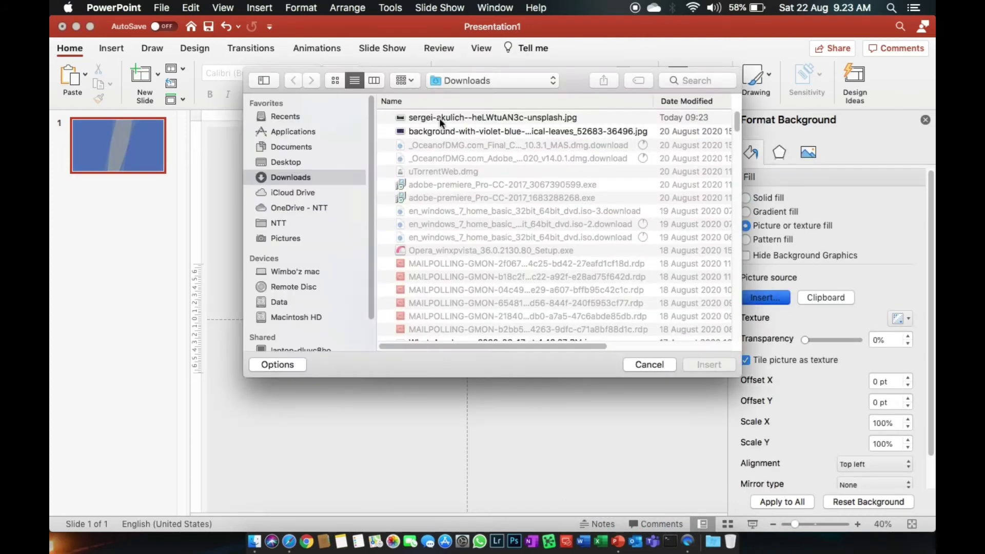
click(439, 118)
click(722, 366)
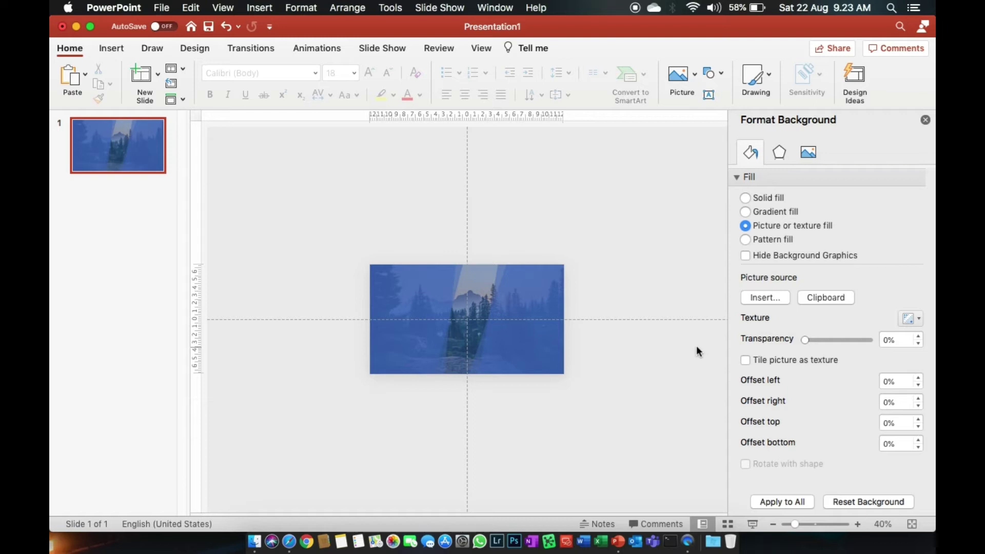
Select all the stripe shapes and set their fill to Slide background fill
click(592, 391)
drag(591, 391, 351, 252)
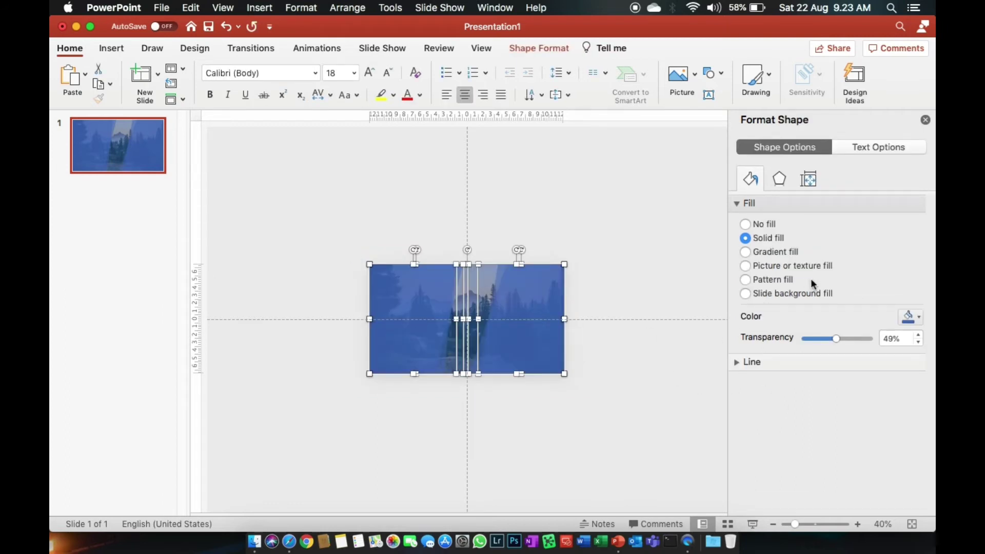
click(786, 294)
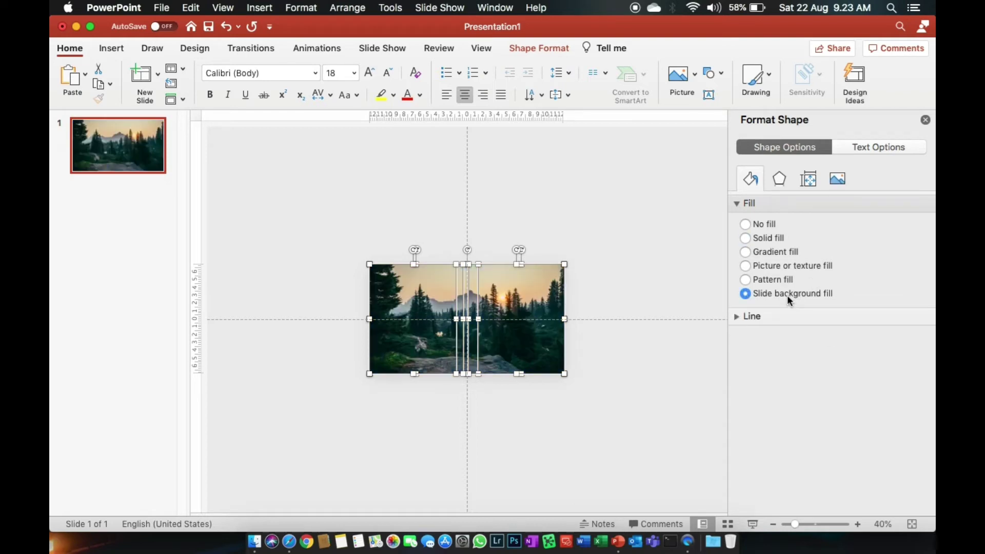
click(656, 370)
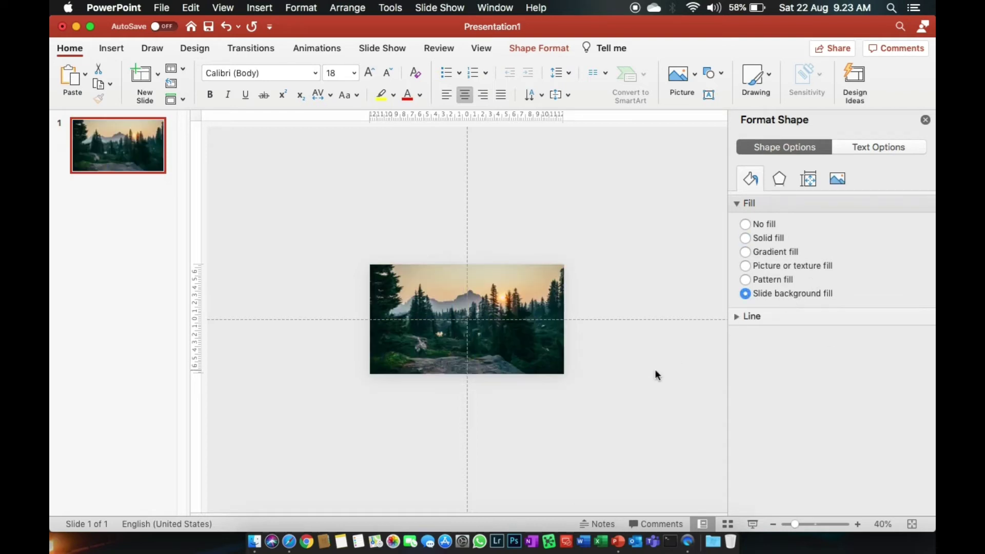
Open the Shadow effect settings and select the stripe shapes on the left
click(546, 303)
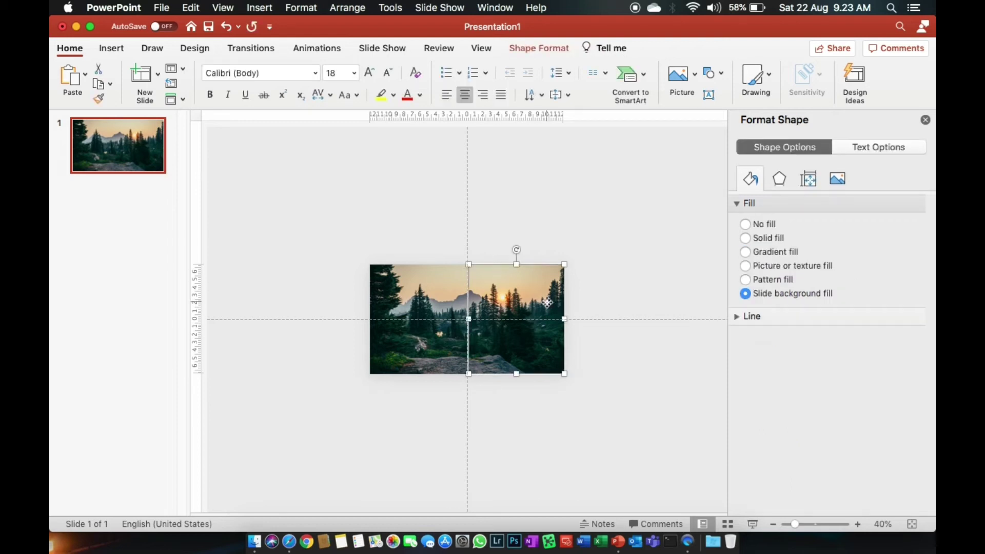
mouse_move(609, 409)
mouse_down()
mouse_move(345, 263)
mouse_move(630, 396)
mouse_up()
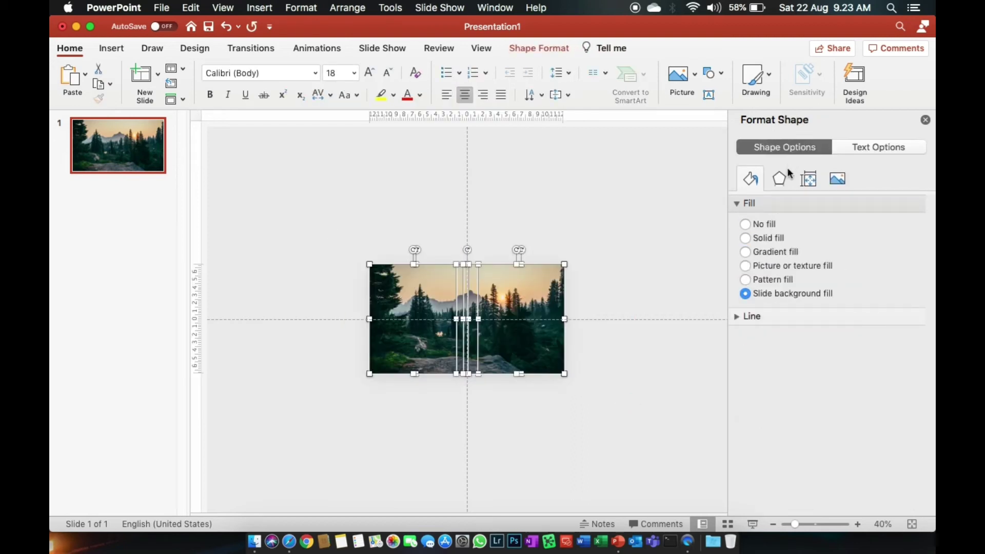
click(779, 179)
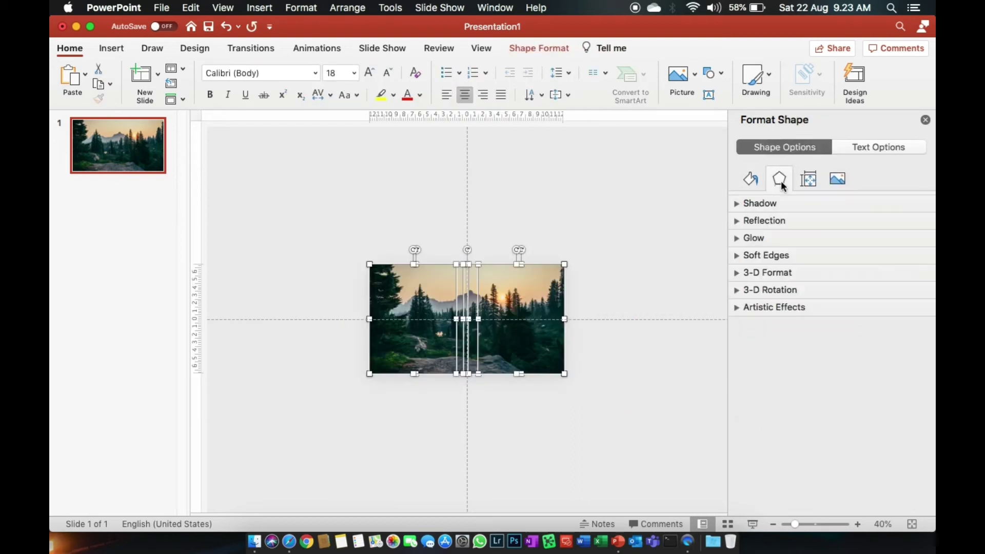
click(737, 204)
click(683, 288)
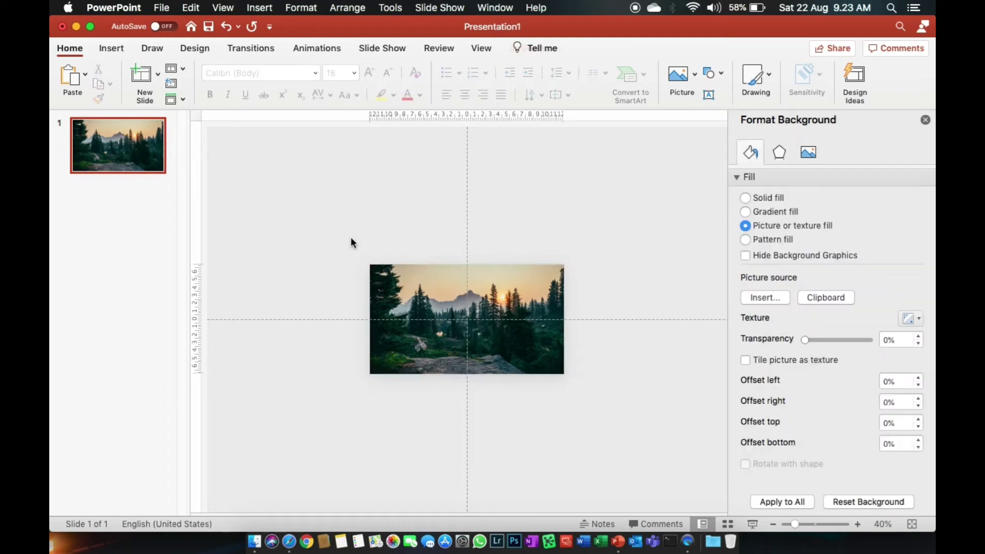
drag(352, 242, 476, 425)
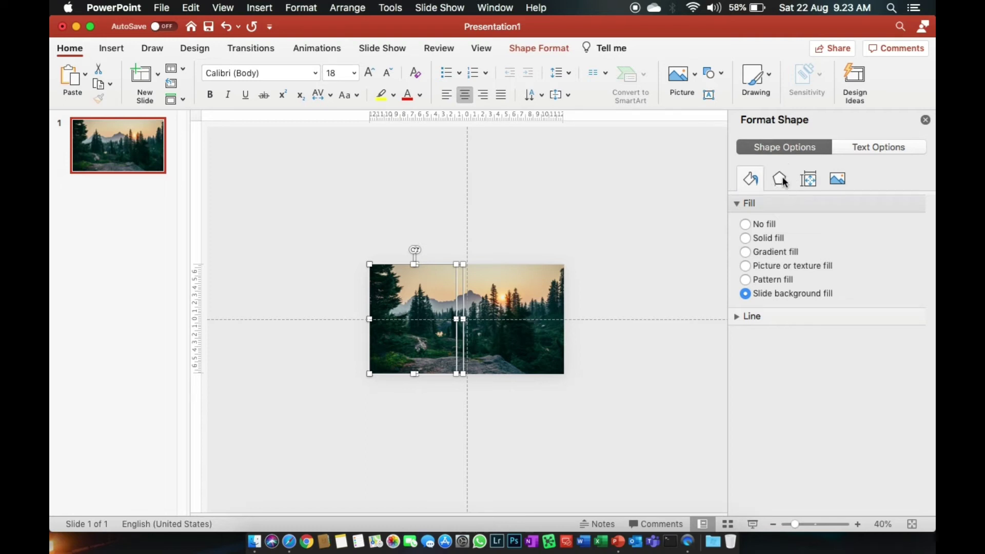
Give the left stripe shapes an outer shadow with 20 pt blur and 70% transparency
click(780, 179)
click(910, 228)
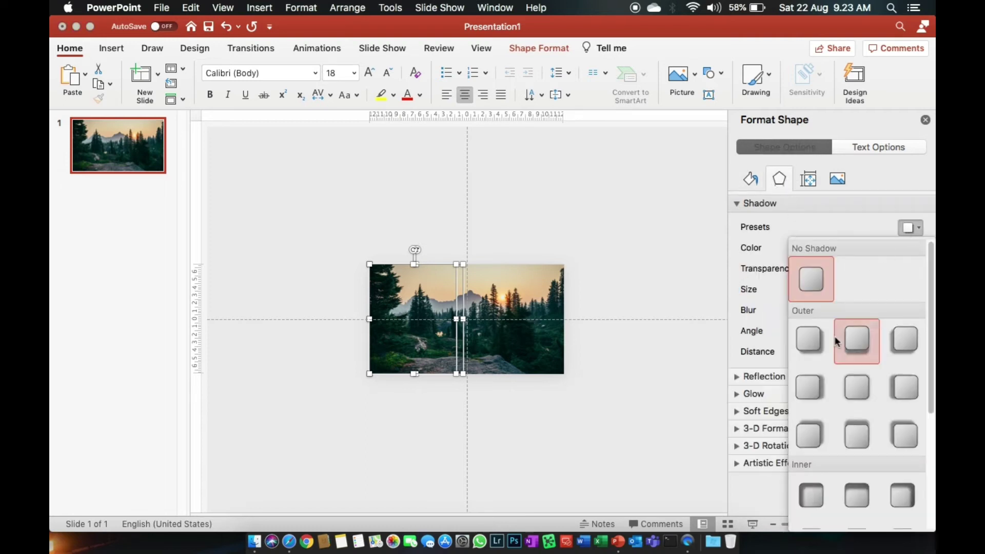
click(818, 390)
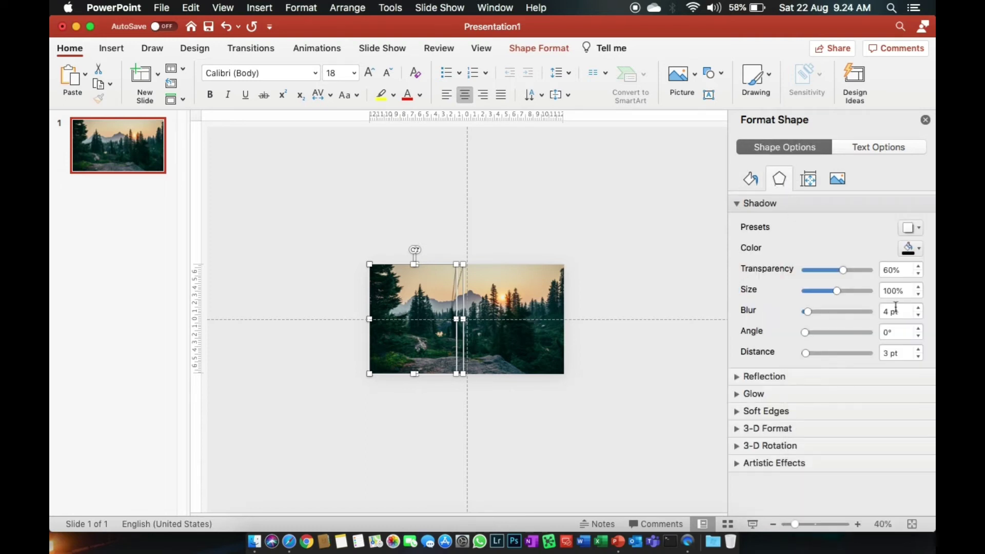
drag(888, 310, 879, 314)
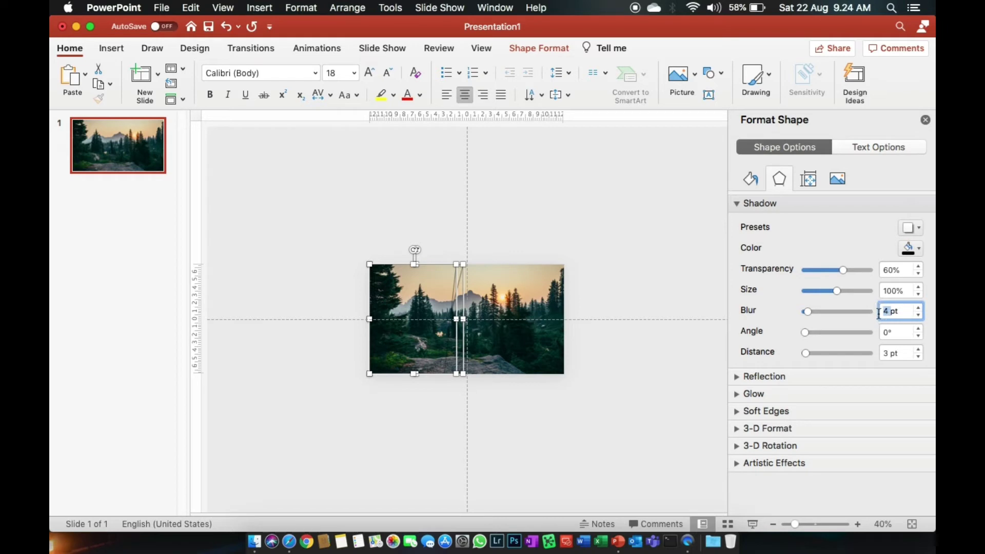
text(20)
key(Return)
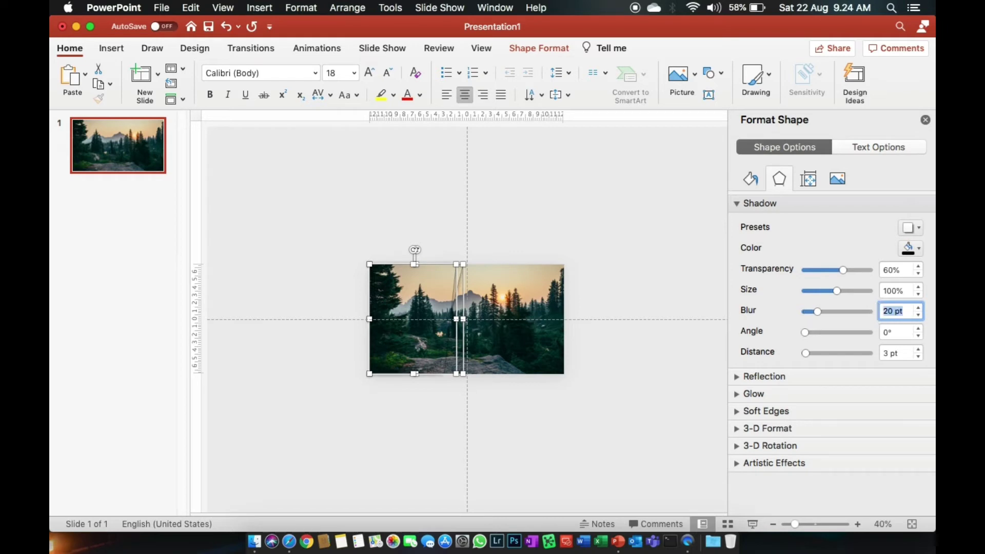
double_click(894, 271)
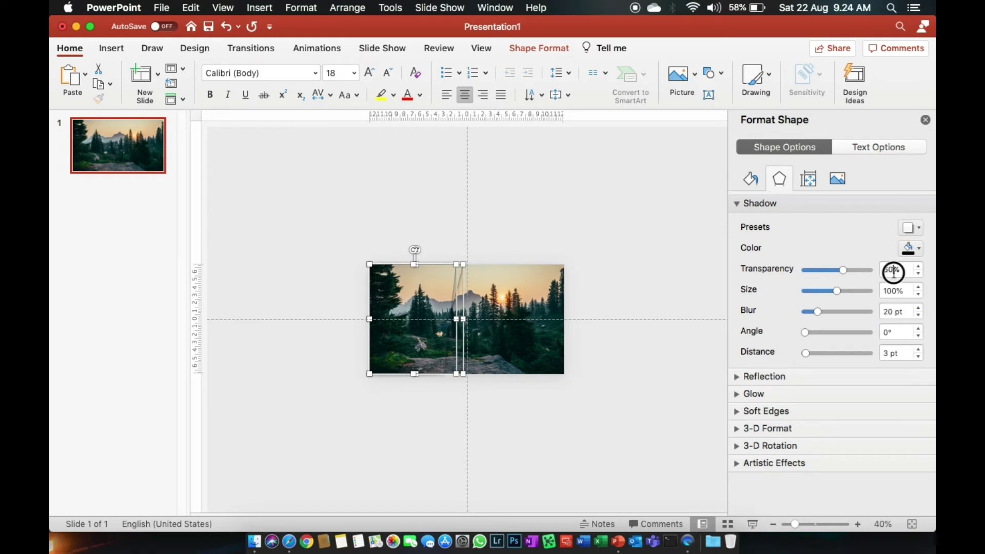
text(70)
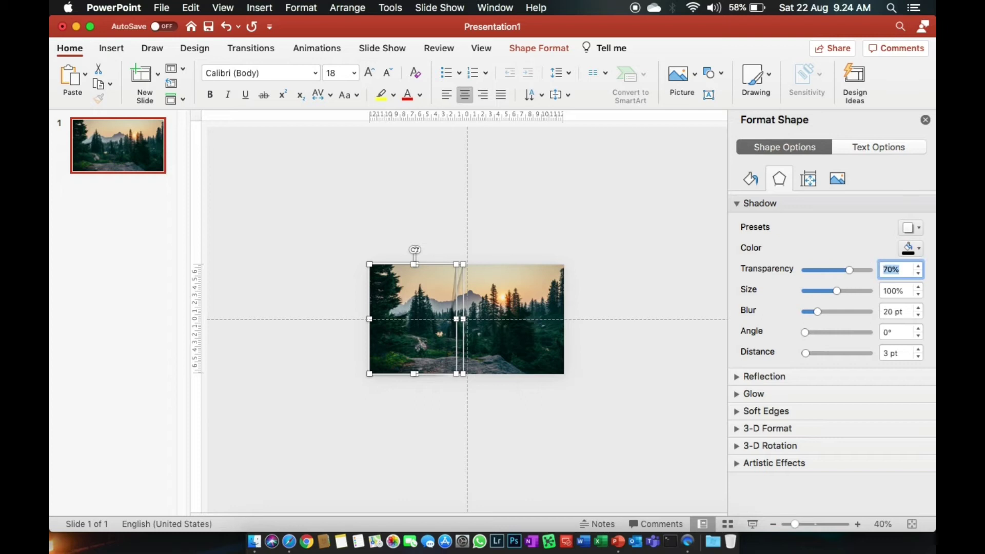
click(556, 233)
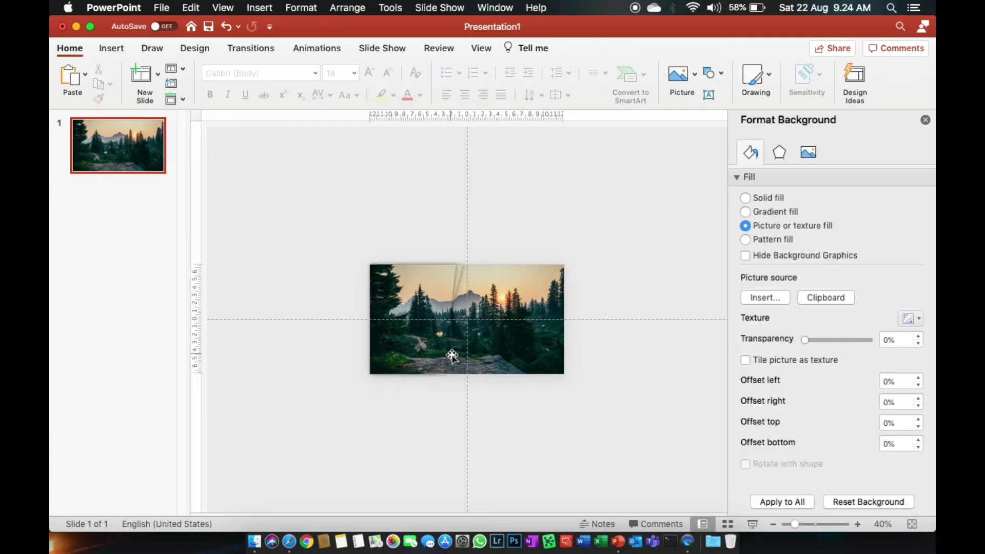
Give the right stripe shapes the same outer shadow: 70% transparency, 20 pt blur
mouse_move(625, 414)
mouse_down()
mouse_move(466, 272)
mouse_move(466, 241)
mouse_up()
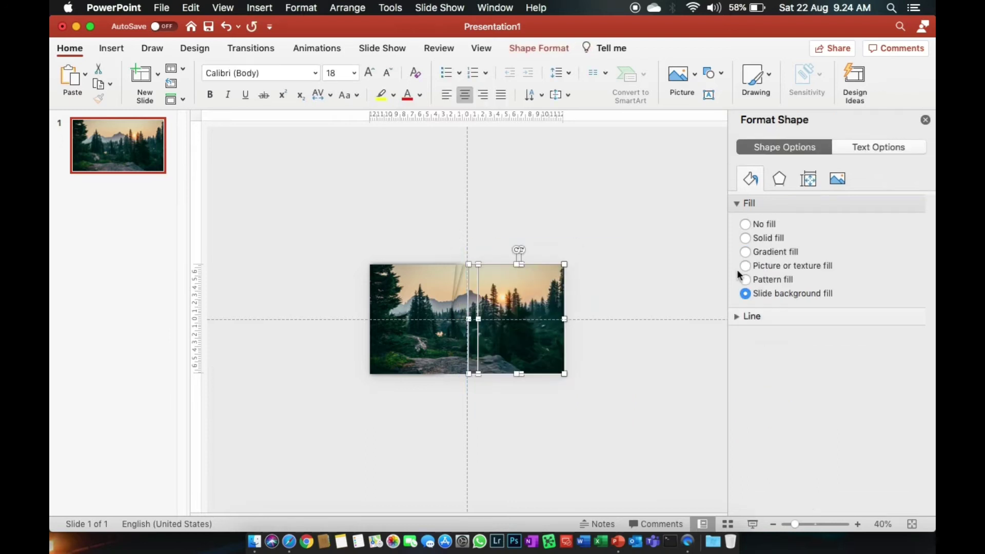
click(778, 178)
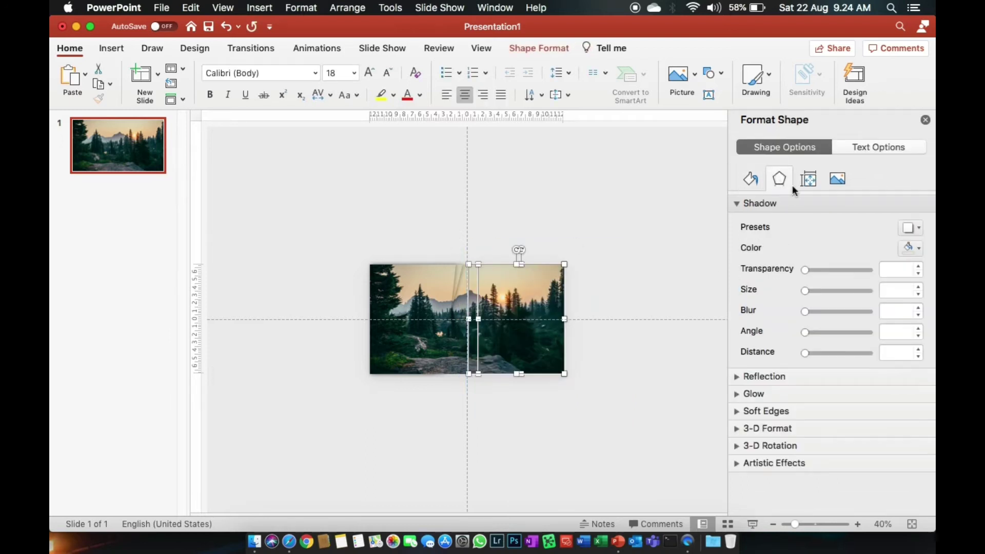
click(912, 228)
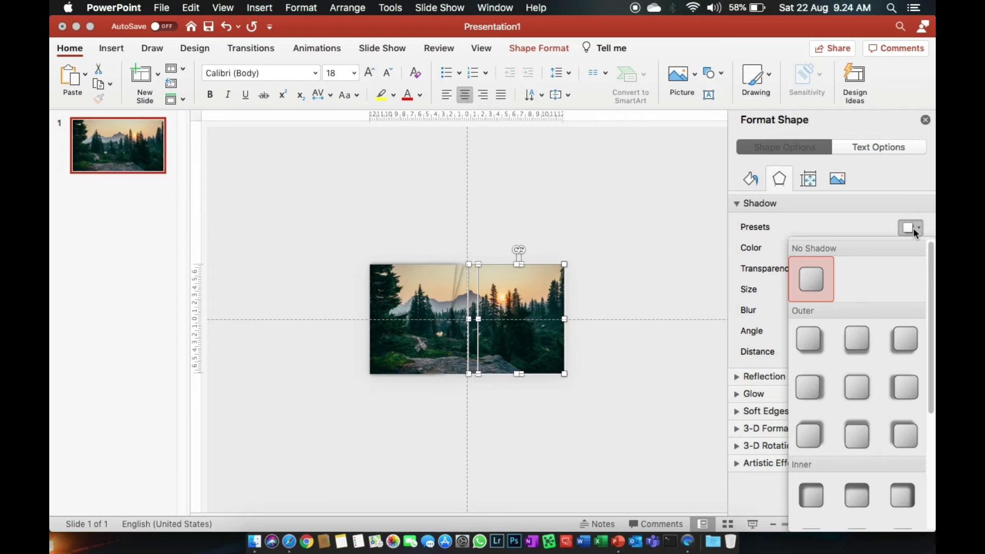
click(903, 395)
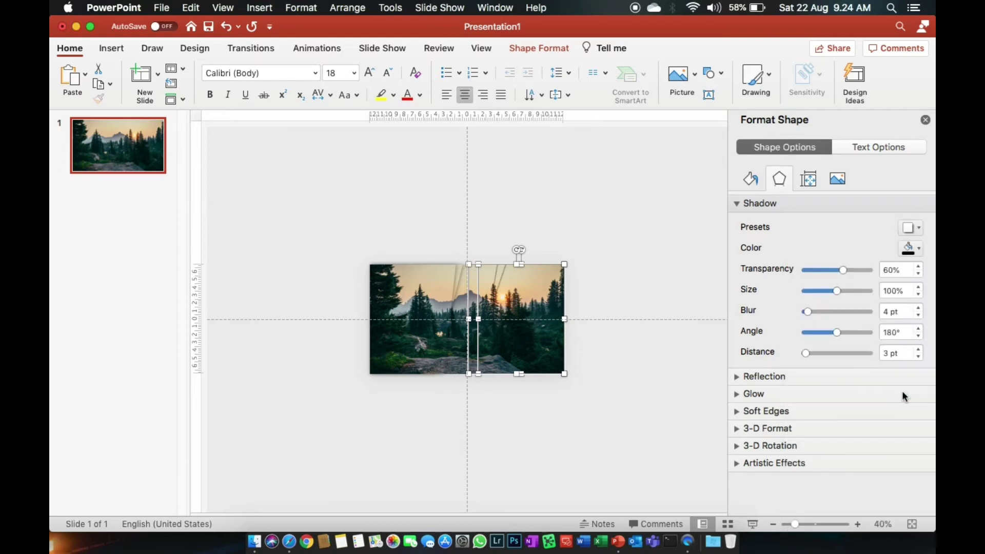
double_click(891, 269)
text(70)
double_click(883, 311)
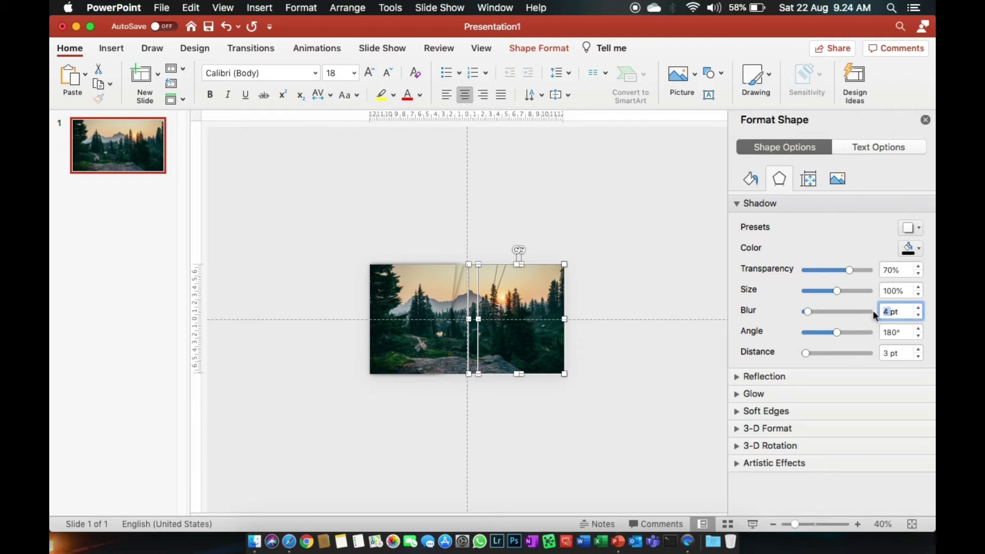
text(2)
text(0)
key(Return)
click(603, 270)
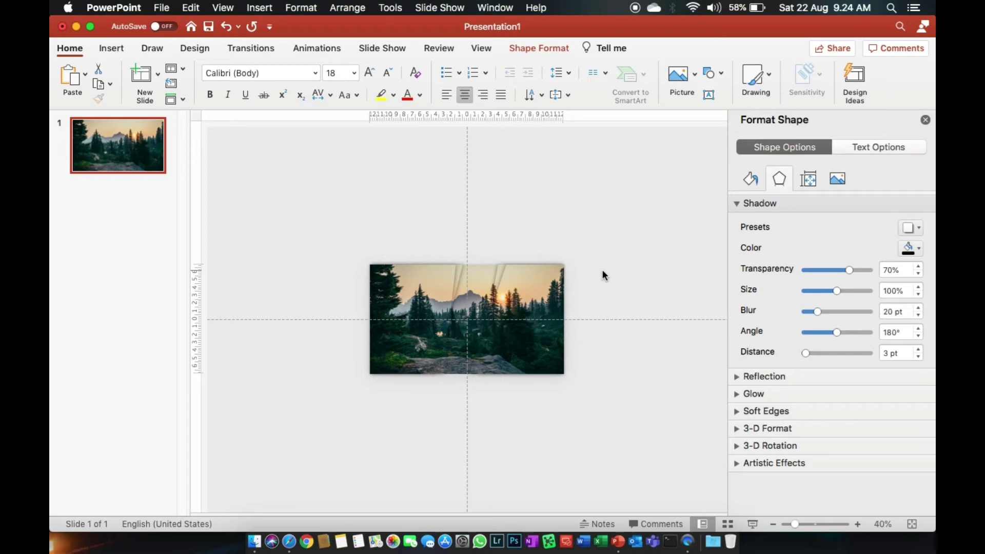
key(super+shift+Return)
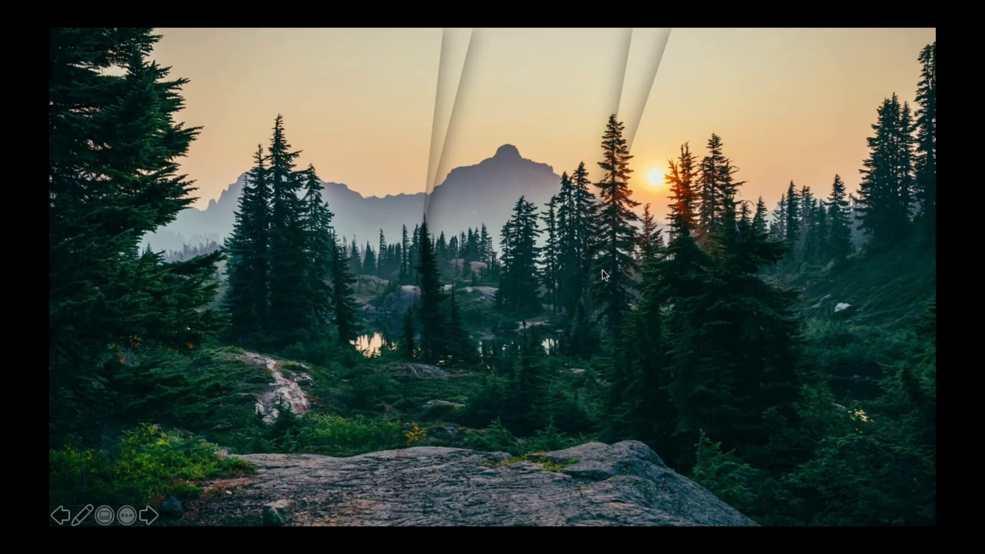
key(Escape)
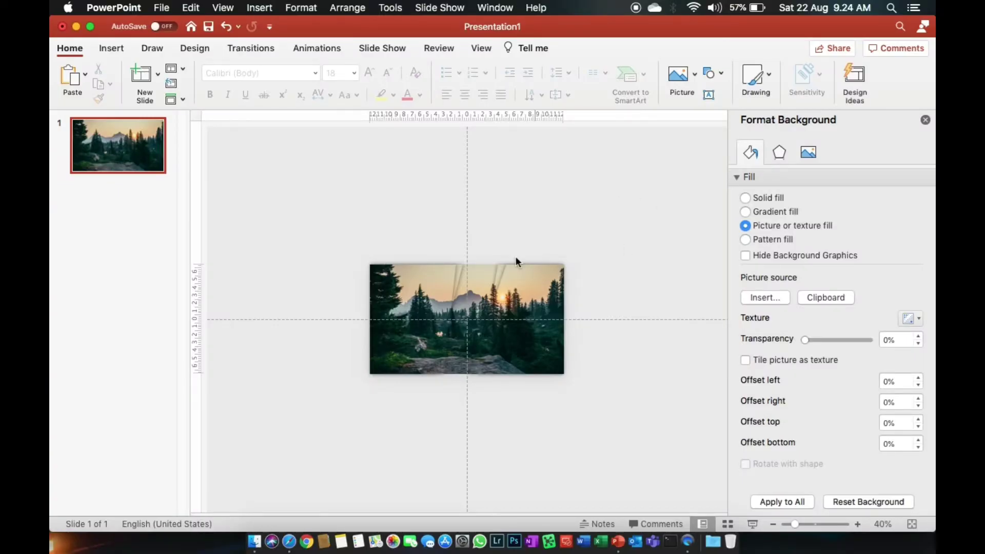
Apply a Lines motion path to the left translucent shape on the picture
click(410, 281)
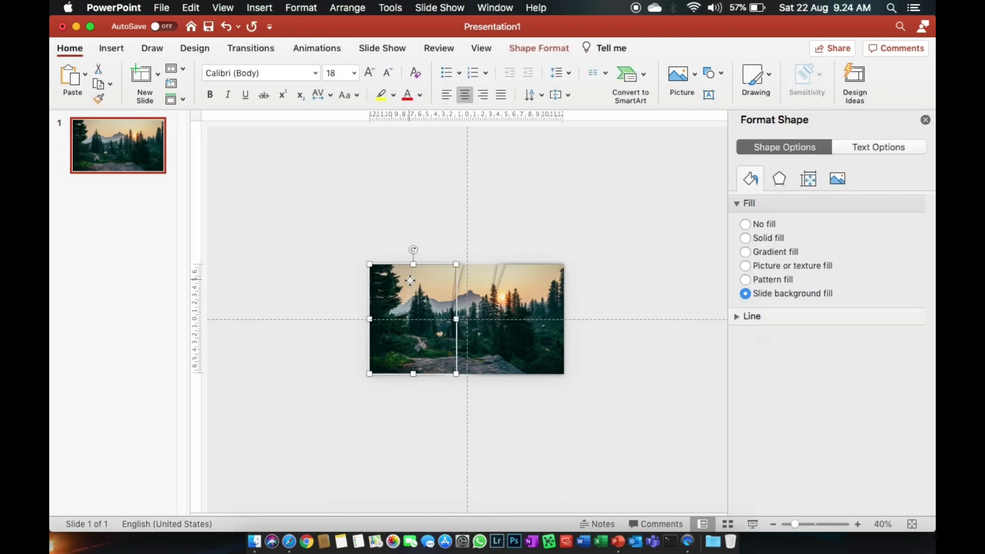
click(328, 51)
click(301, 105)
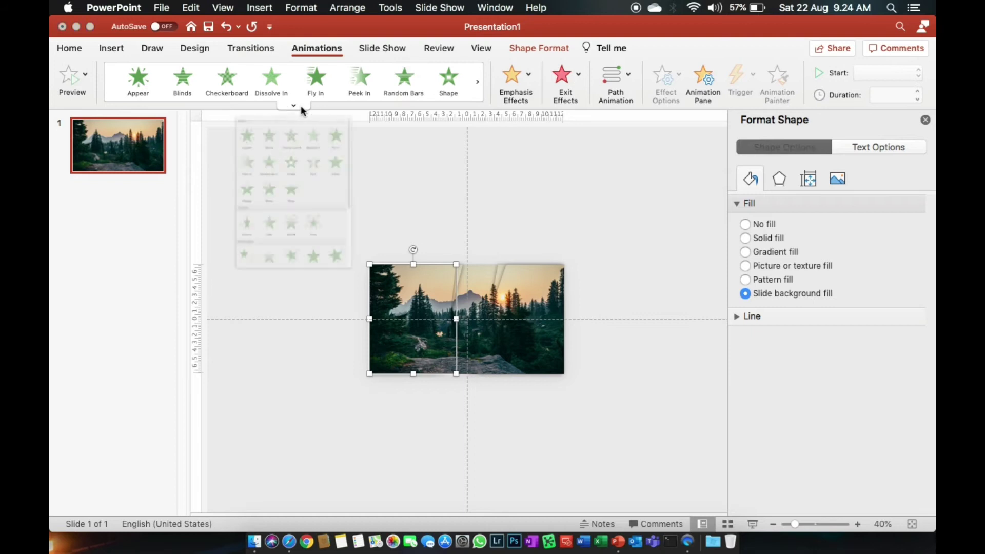
click(608, 92)
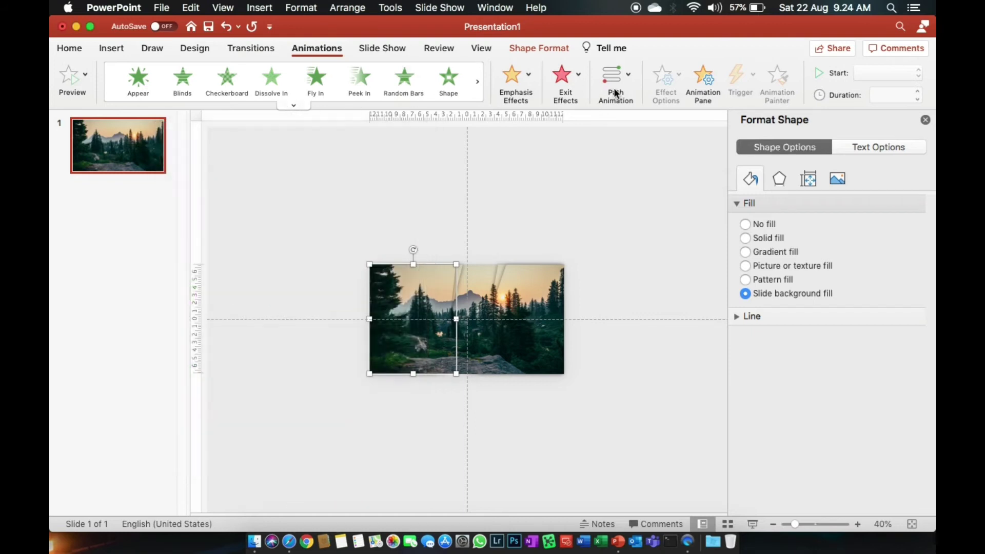
click(613, 91)
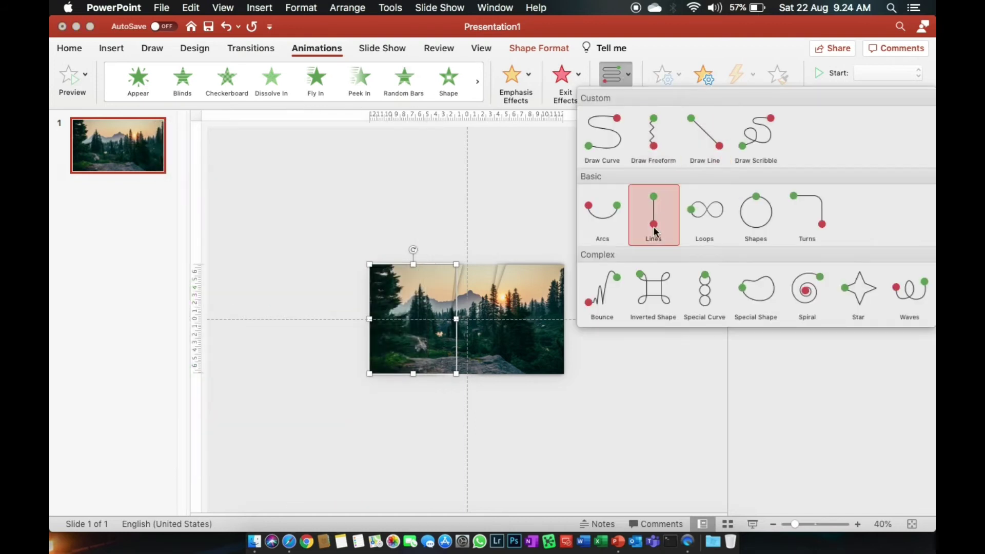
double_click(653, 226)
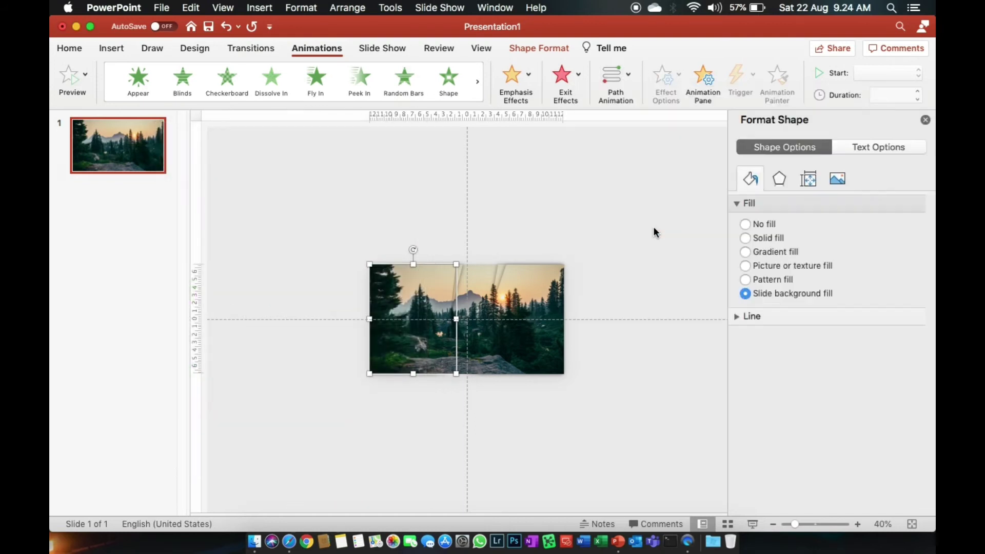
Set the line motion path's direction to Left
click(626, 76)
click(676, 77)
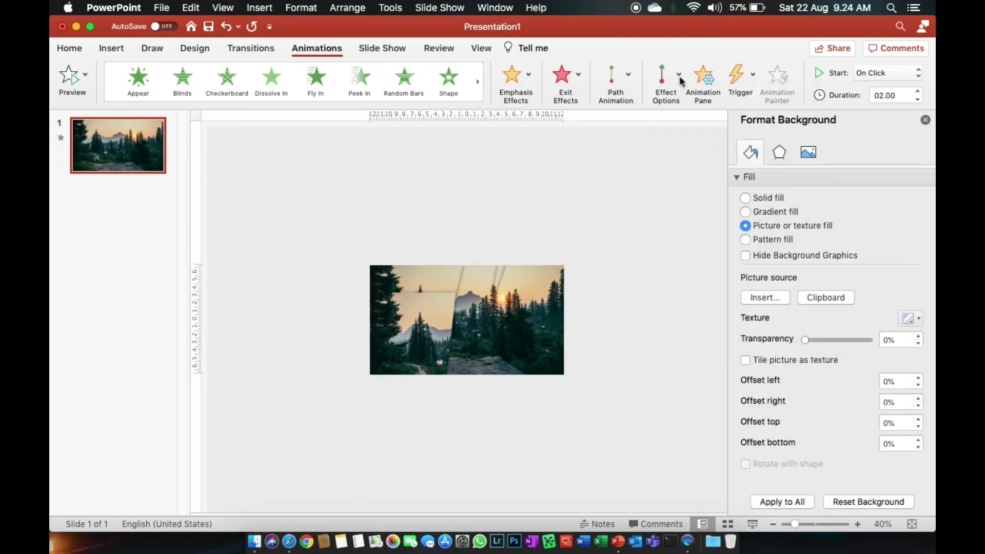
click(676, 77)
click(685, 145)
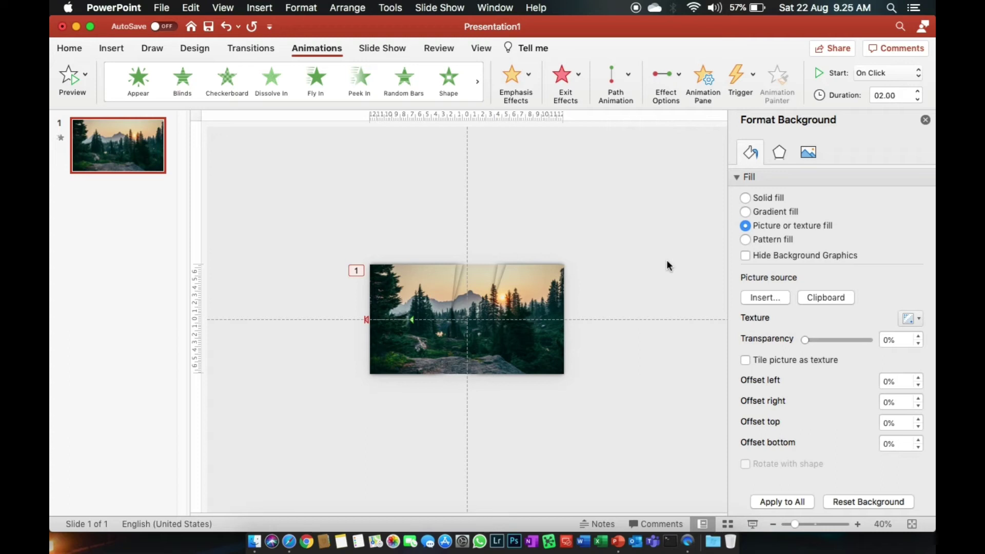
click(437, 278)
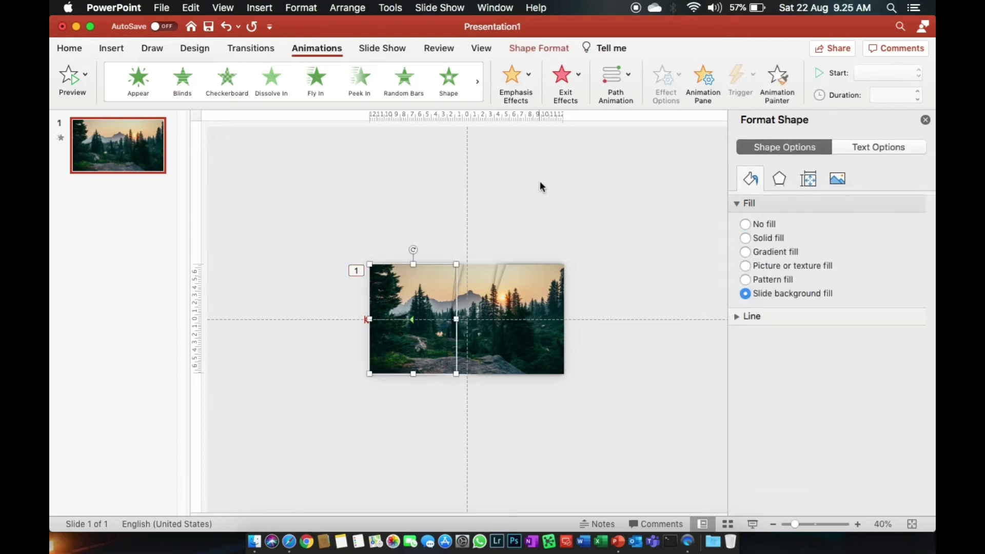
Add a Grow/Shrink emphasis to the left stripe shape and show the Animation Pane with both Freeform 26 entries
click(530, 76)
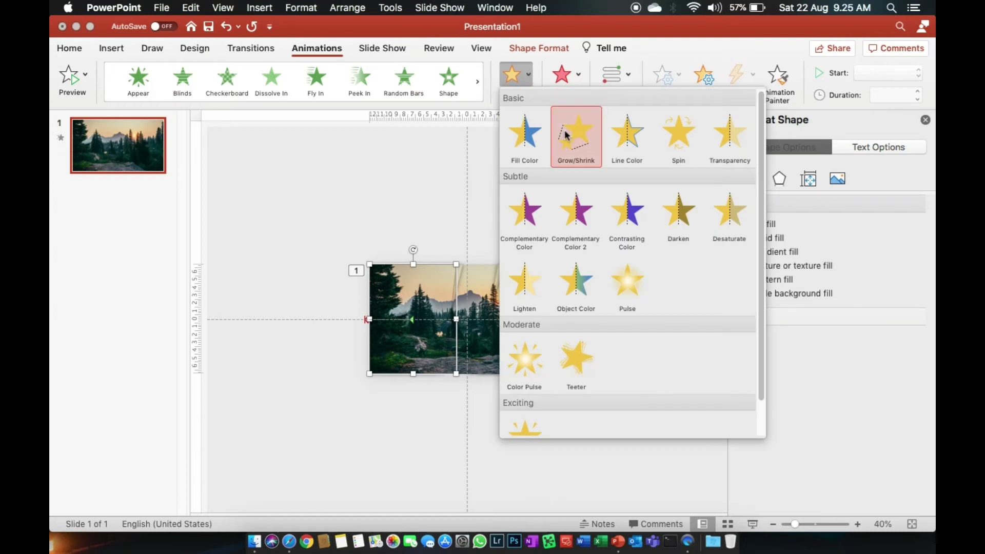
click(419, 185)
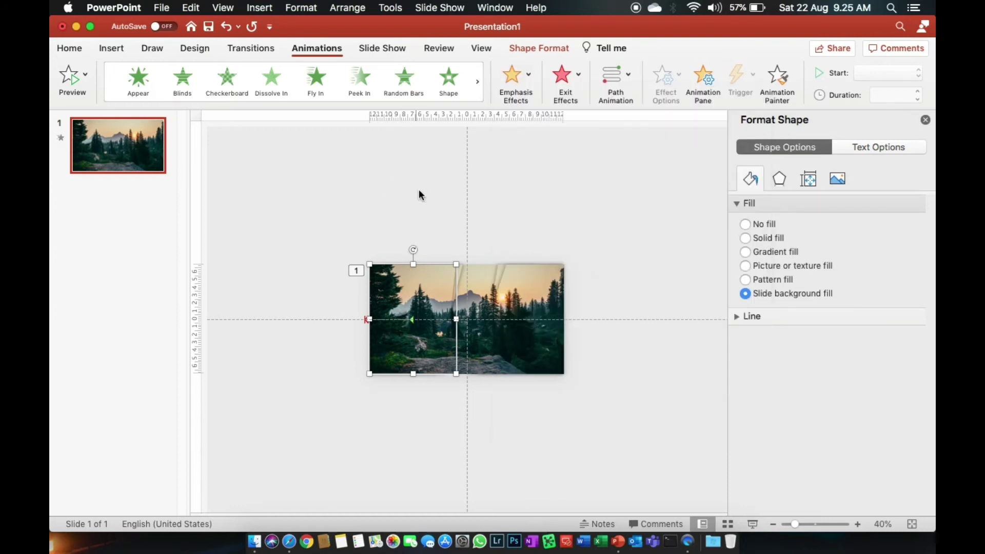
click(434, 284)
click(519, 80)
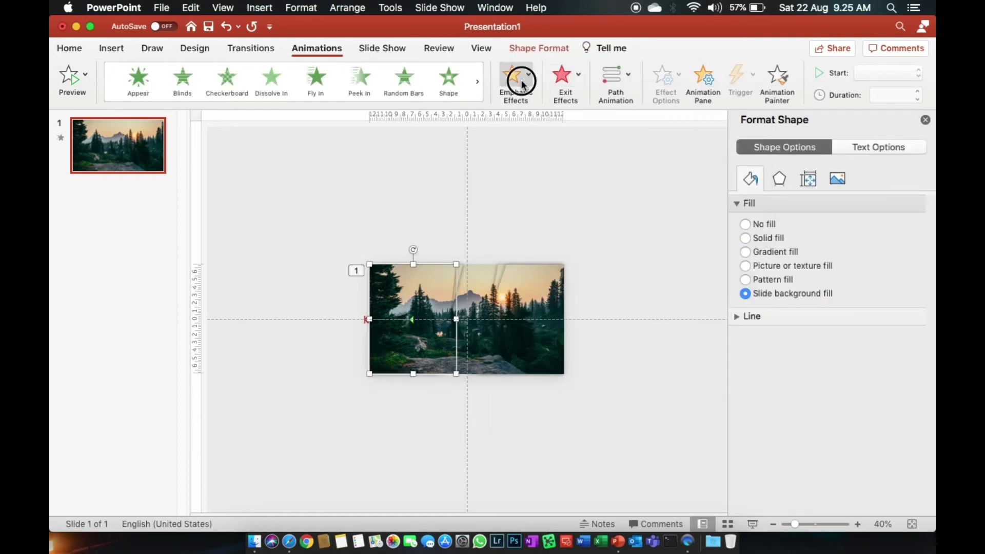
click(589, 144)
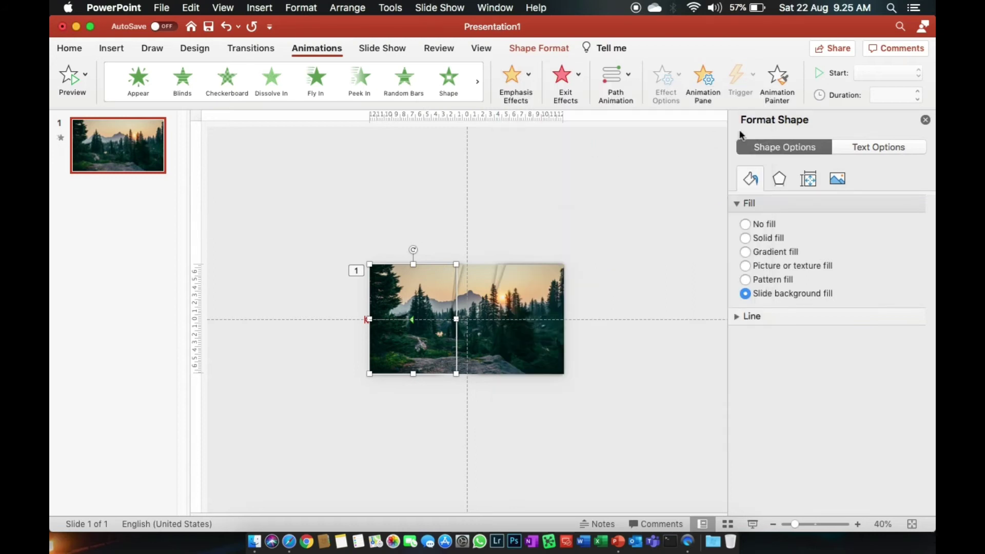
click(590, 147)
click(702, 85)
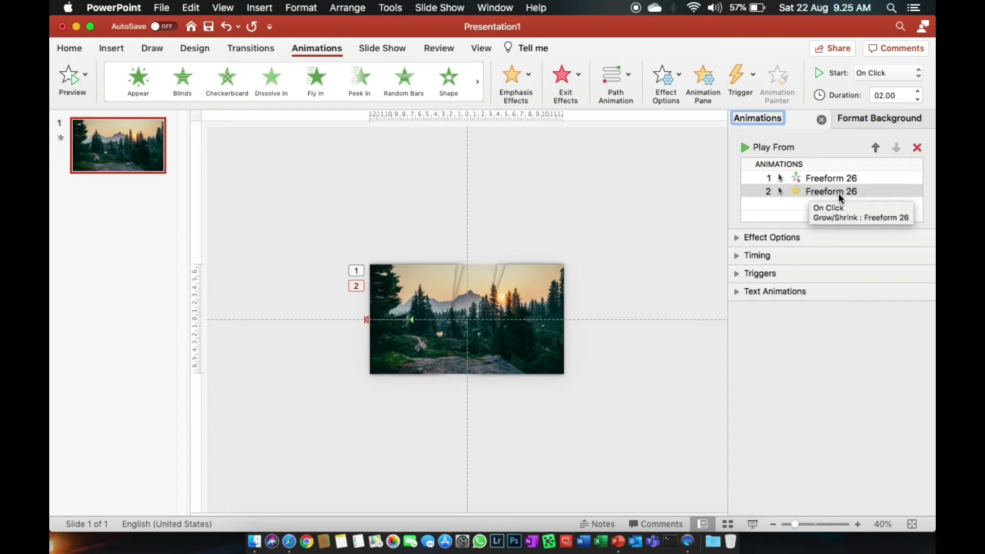
Set both Freeform 26 animations to start With Previous
click(652, 191)
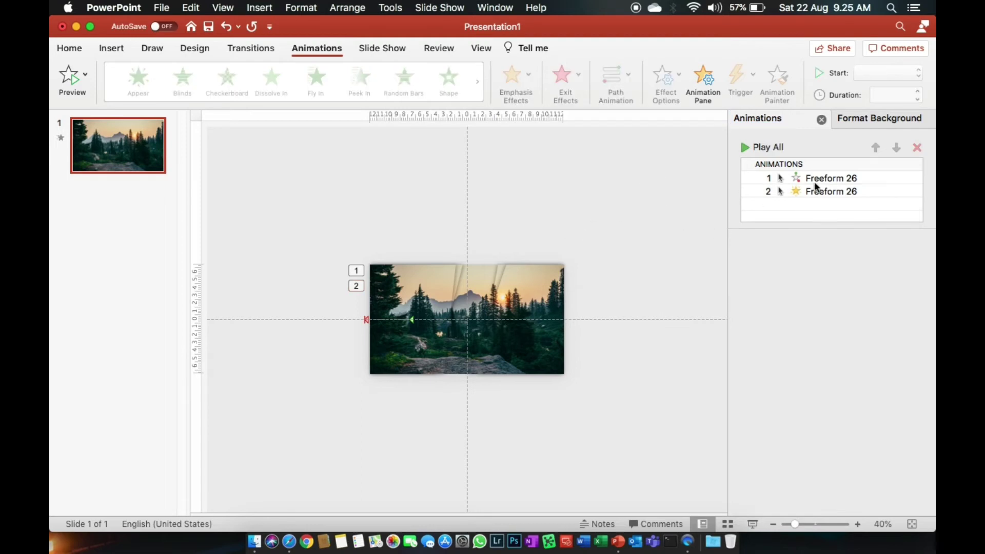
click(839, 179)
click(899, 72)
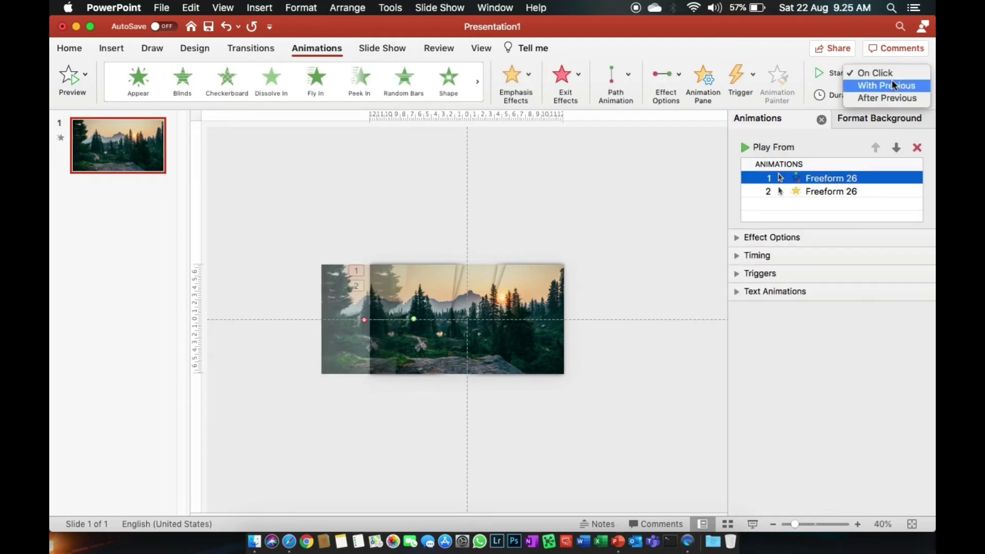
click(891, 86)
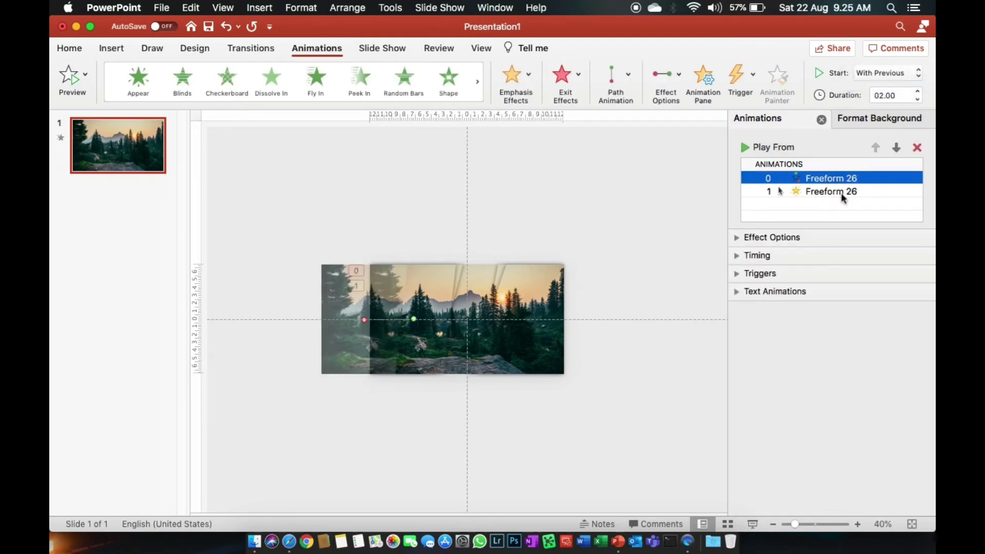
click(841, 193)
click(887, 73)
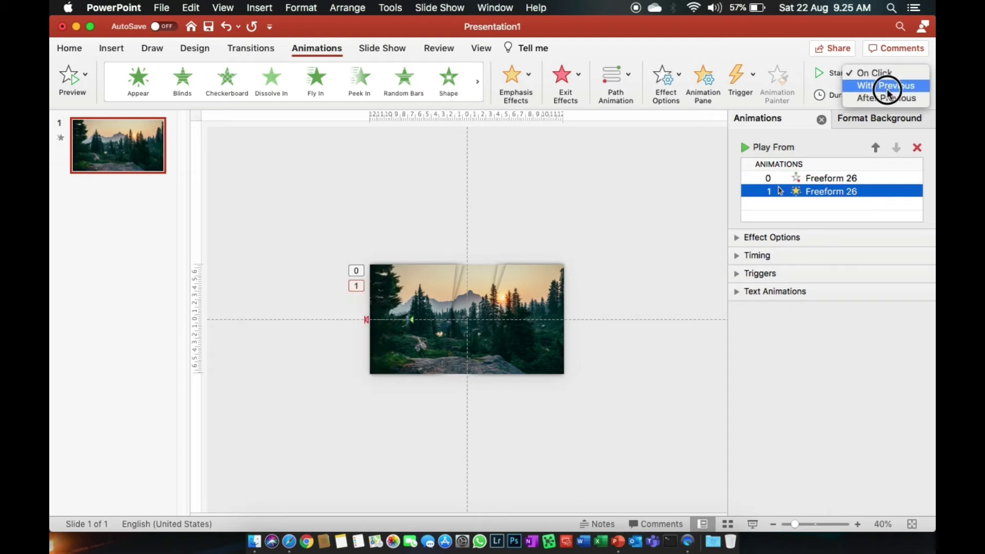
click(886, 85)
Give both Freeform 26 animations a 4-second duration
click(829, 178)
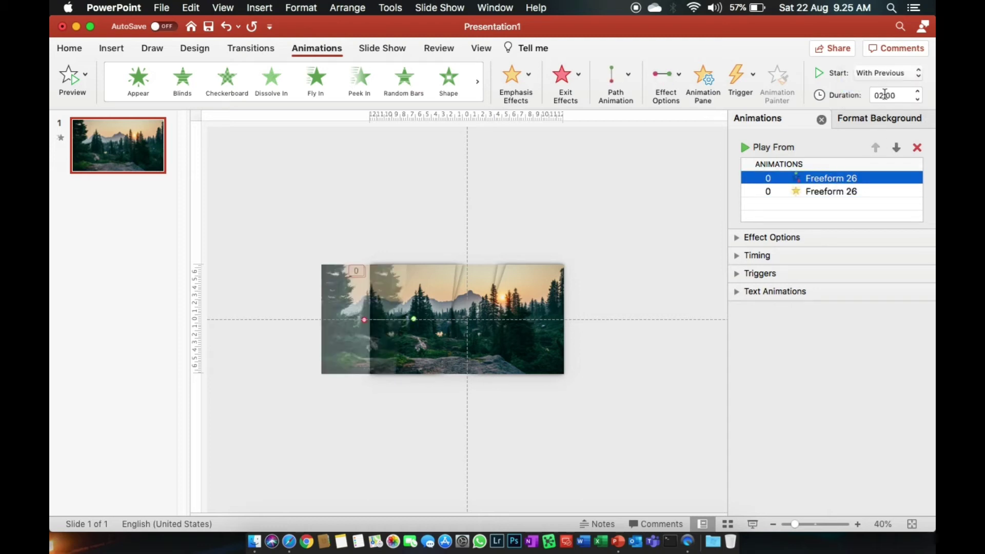
double_click(885, 96)
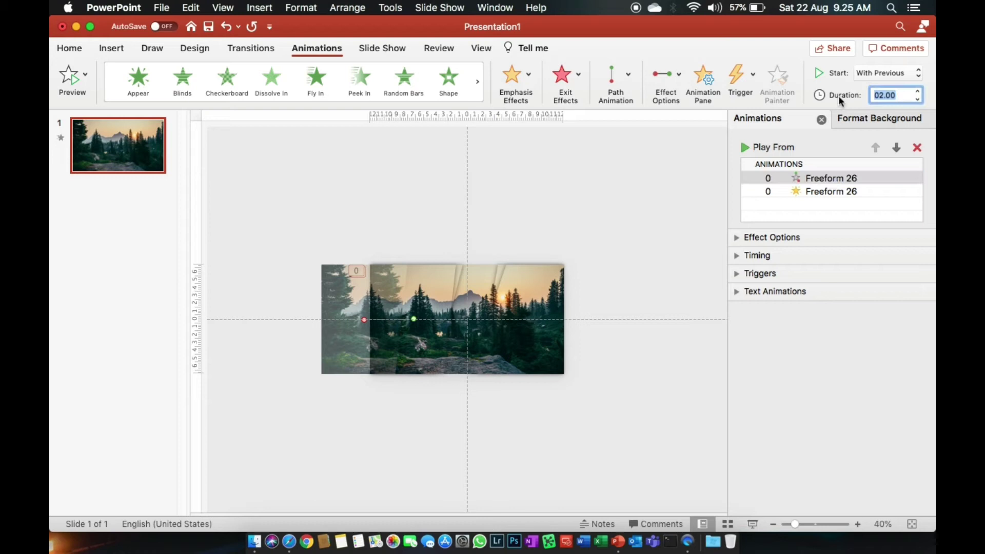
text(4)
key(Return)
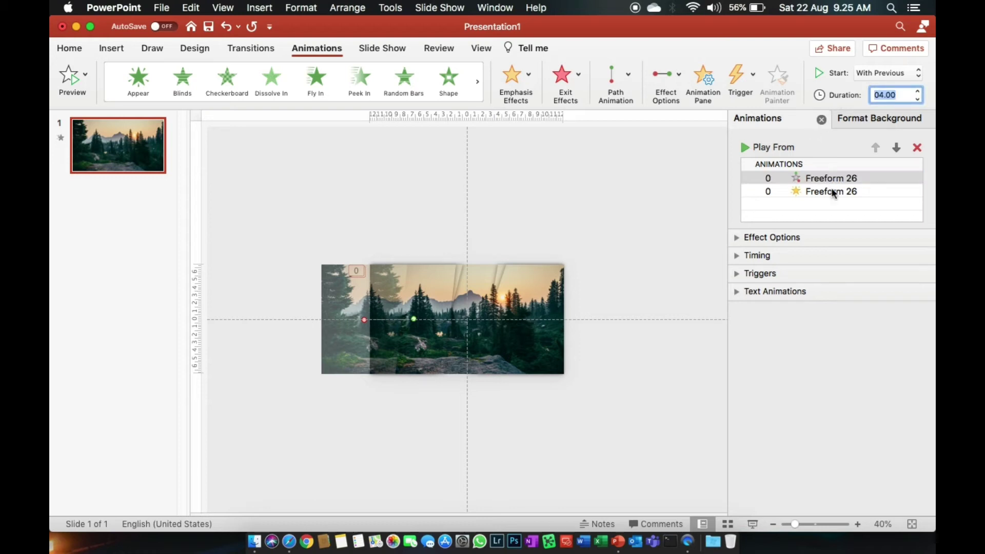
click(831, 192)
click(897, 95)
double_click(898, 94)
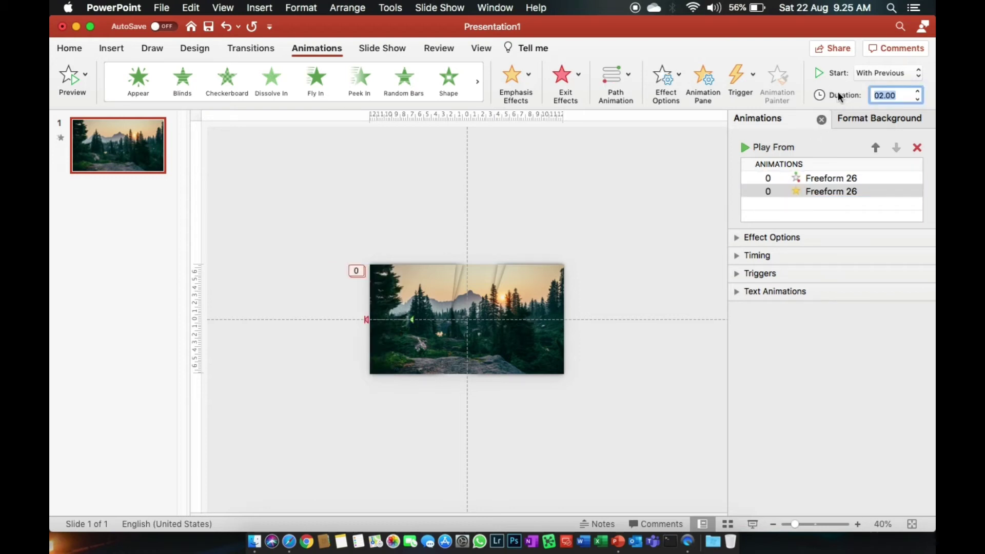
text(4)
key(Return)
click(829, 180)
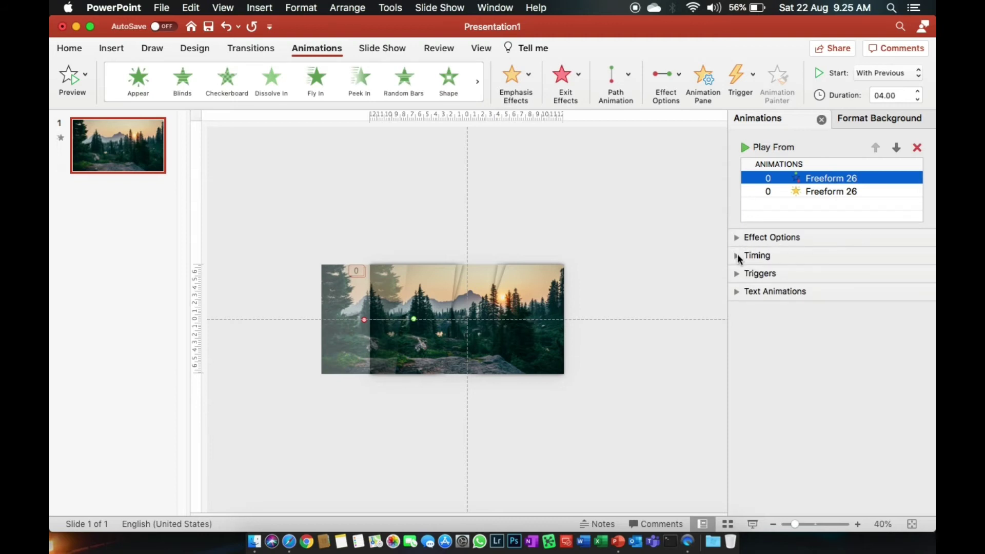
Set the Freeform 26 animation to repeat Until End of Slide
click(737, 256)
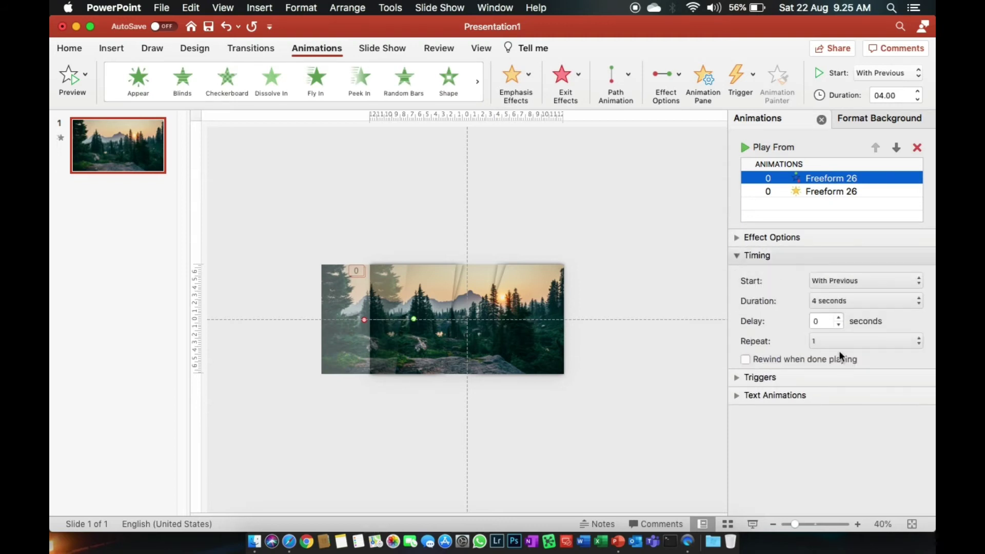
click(838, 342)
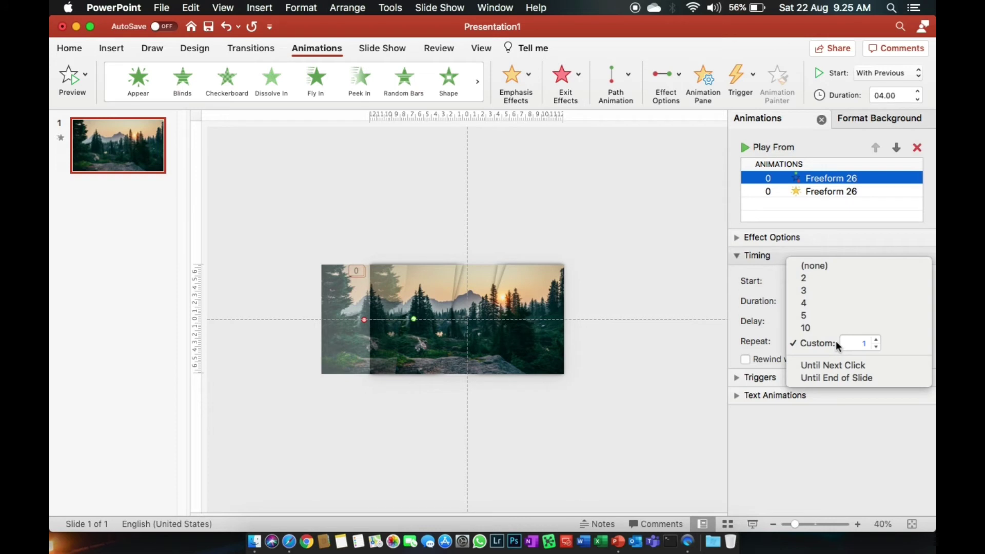
click(833, 379)
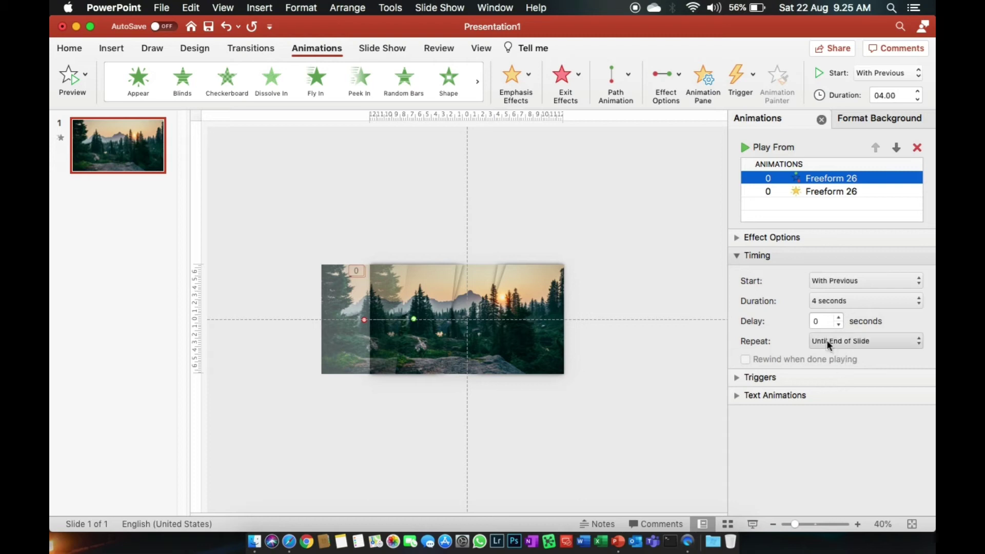
click(736, 238)
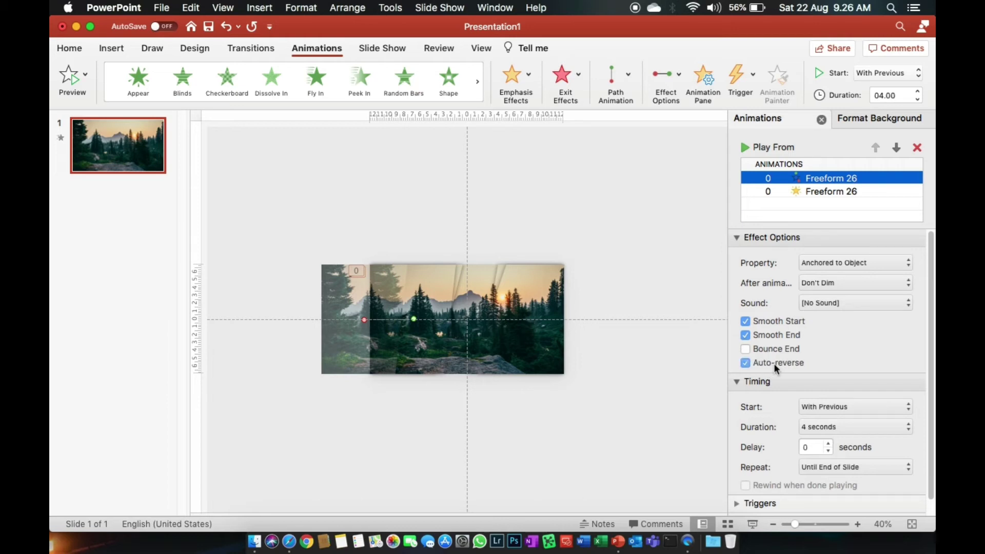
Give the Freeform 26 grow effect smooth start, smooth end, auto-reverse and looping, then preview the slideshow
click(823, 192)
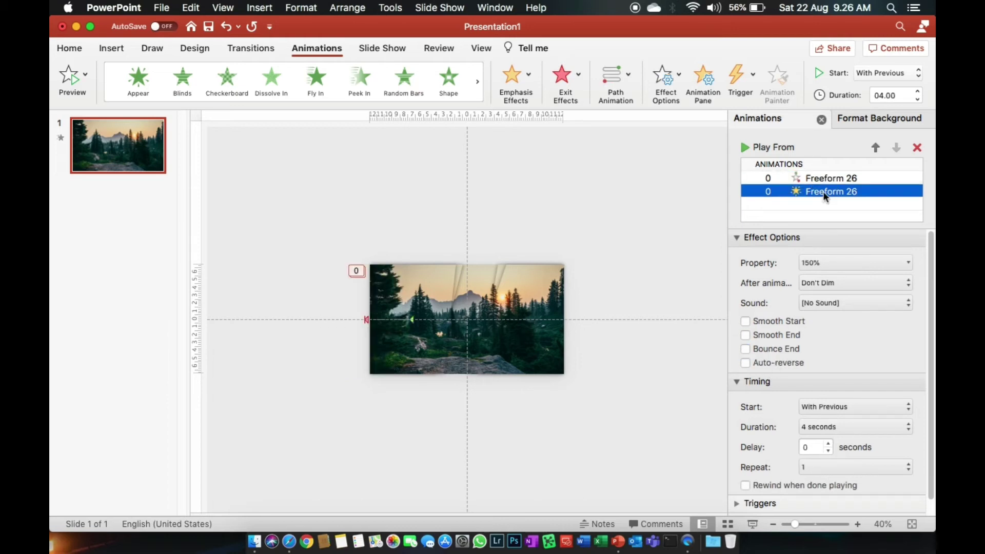
click(776, 320)
click(775, 337)
click(786, 362)
click(828, 467)
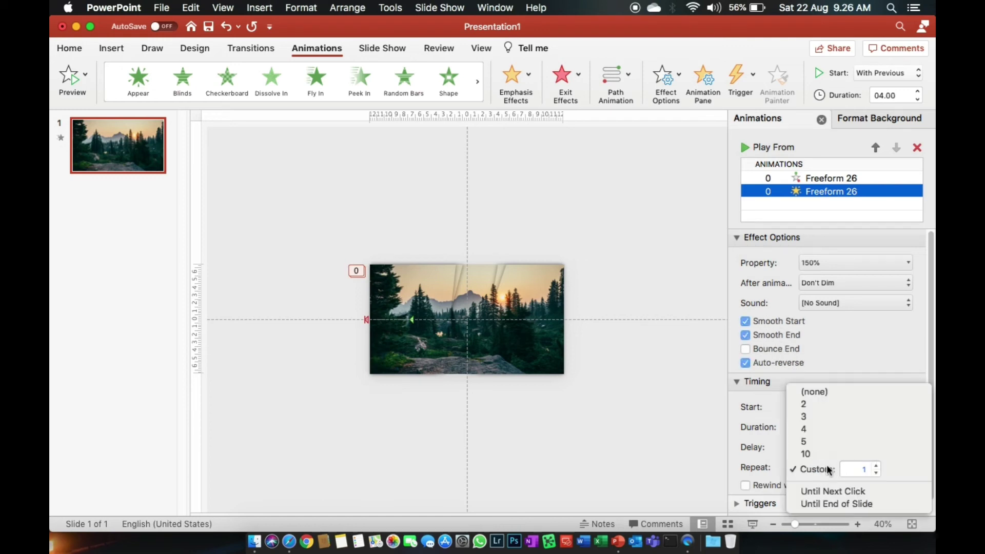
click(829, 504)
click(644, 368)
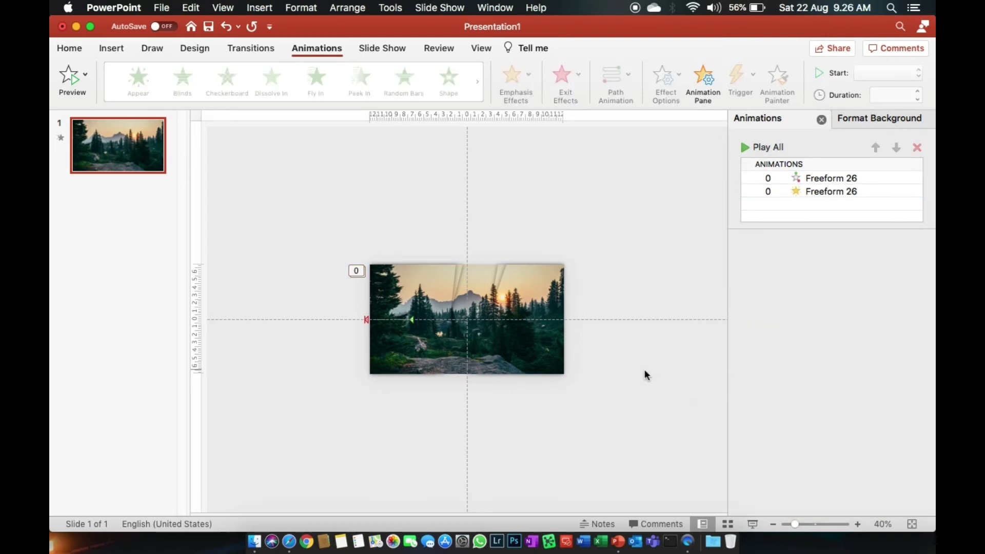
key(super+shift+Return)
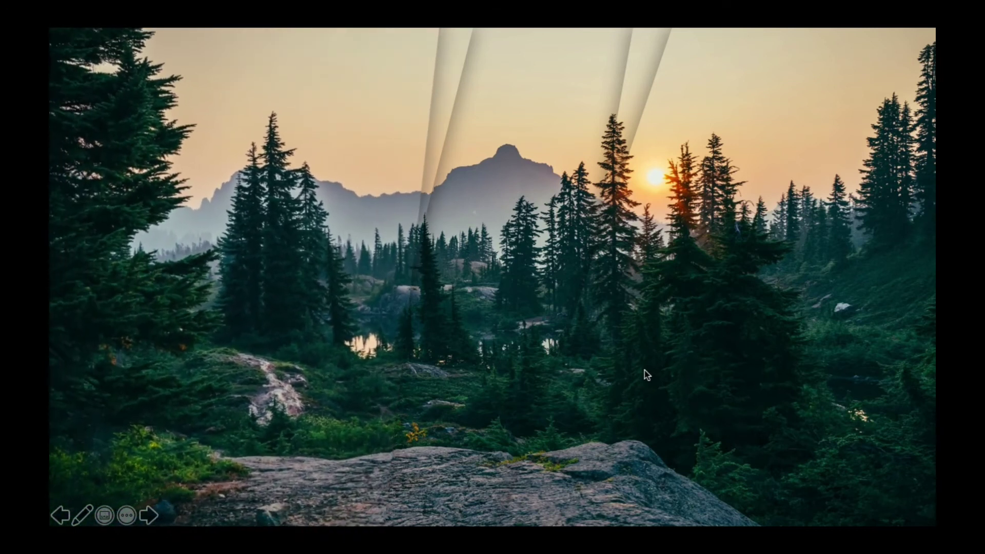
Copy the left shape's animations onto the other picture piece, Freeform 24, with Animation Painter
key(Escape)
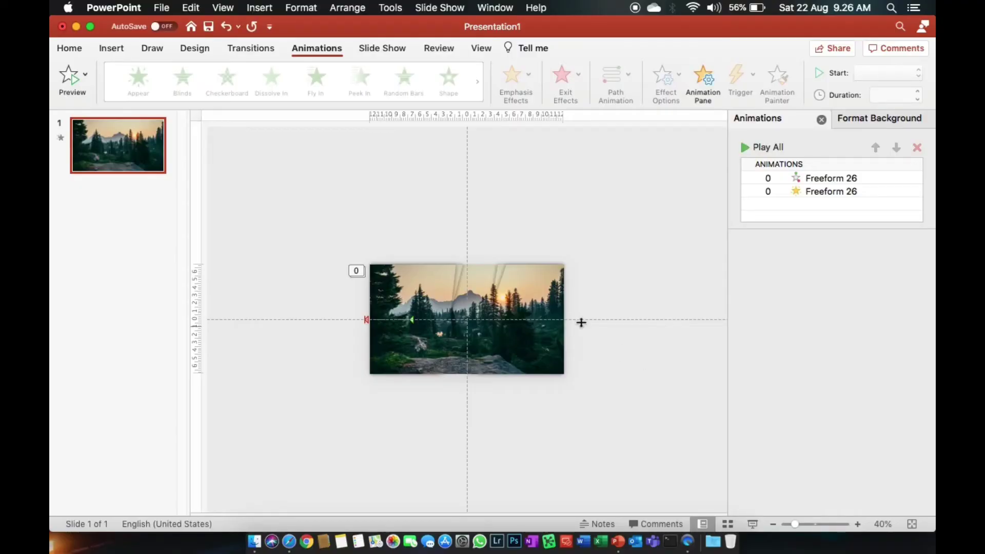
click(437, 287)
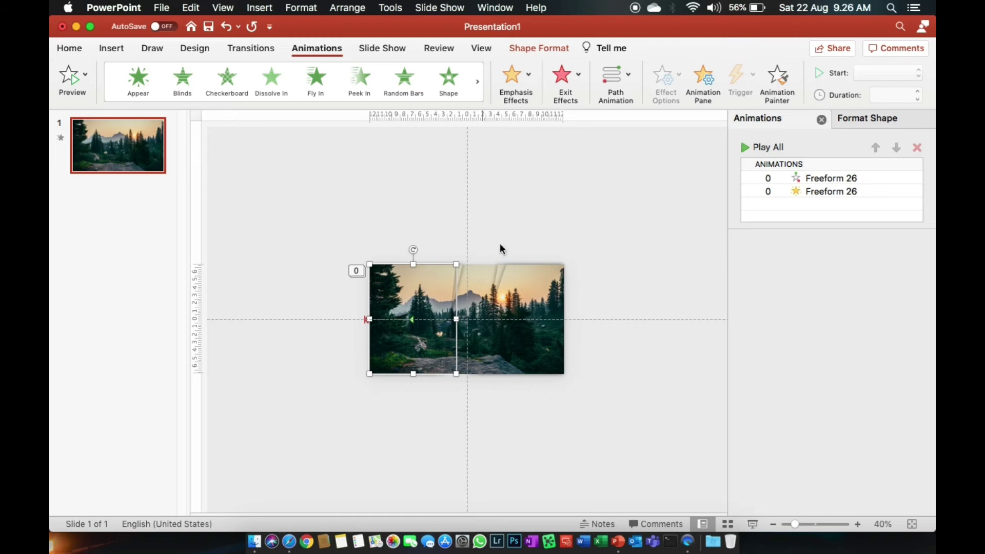
click(780, 79)
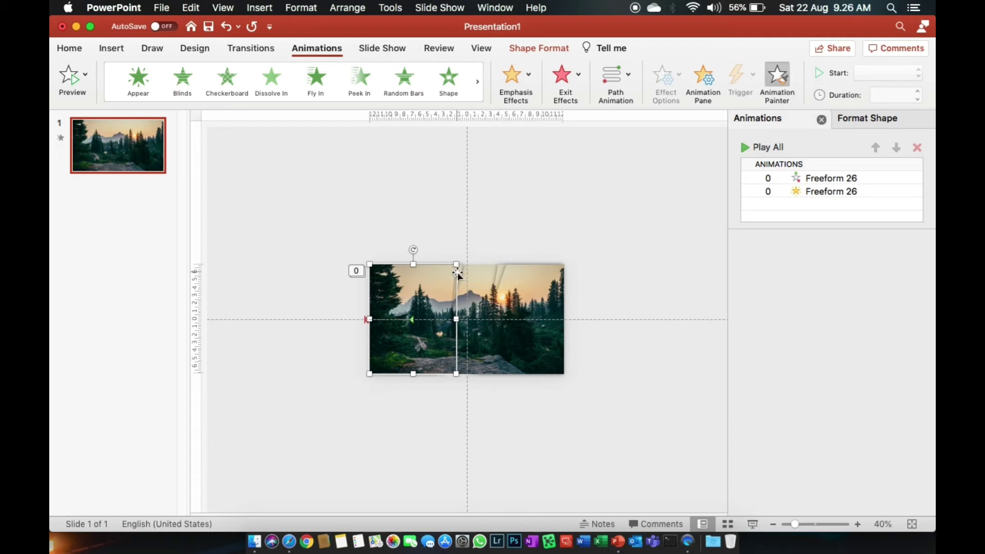
click(857, 525)
click(857, 524)
click(857, 524)
click(857, 524)
click(857, 524)
click(856, 524)
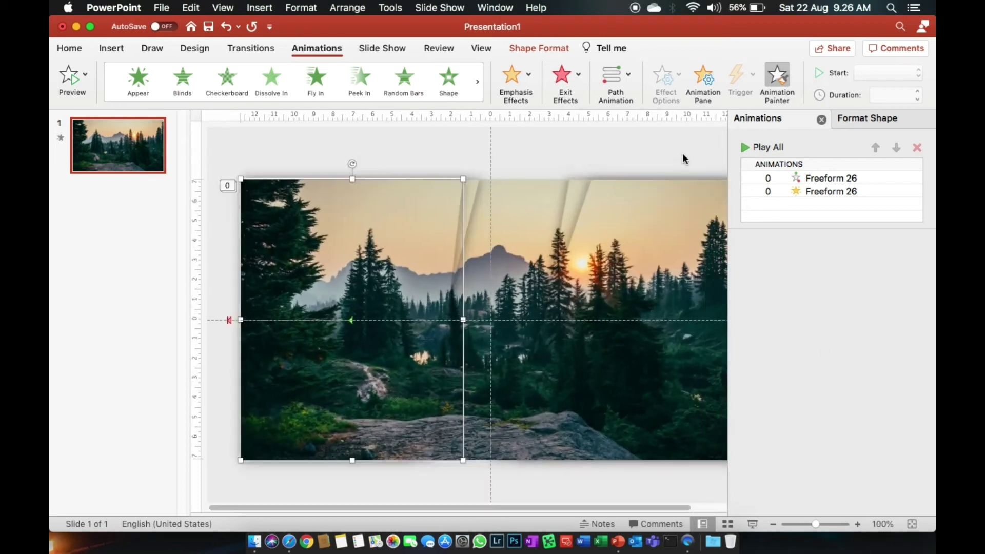
click(475, 193)
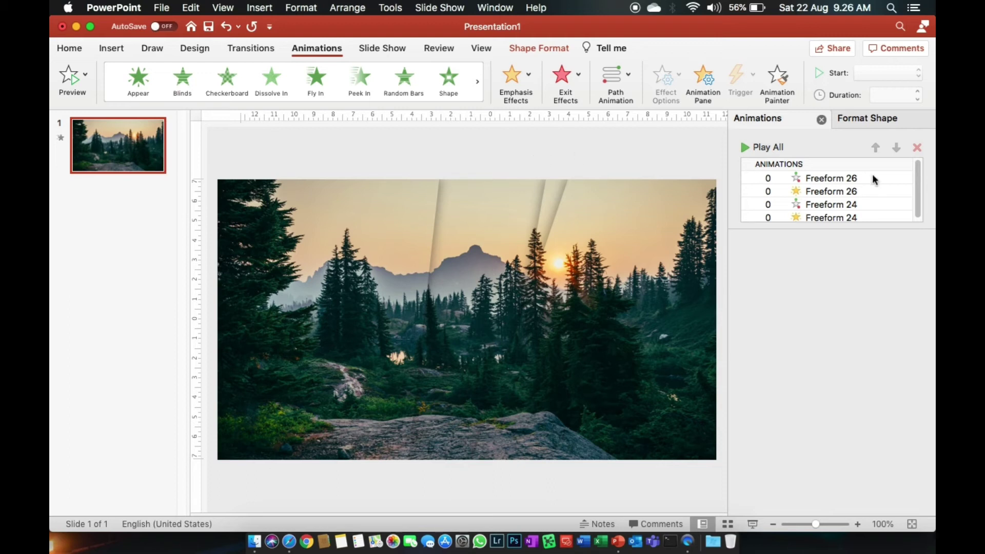
drag(919, 206, 918, 208)
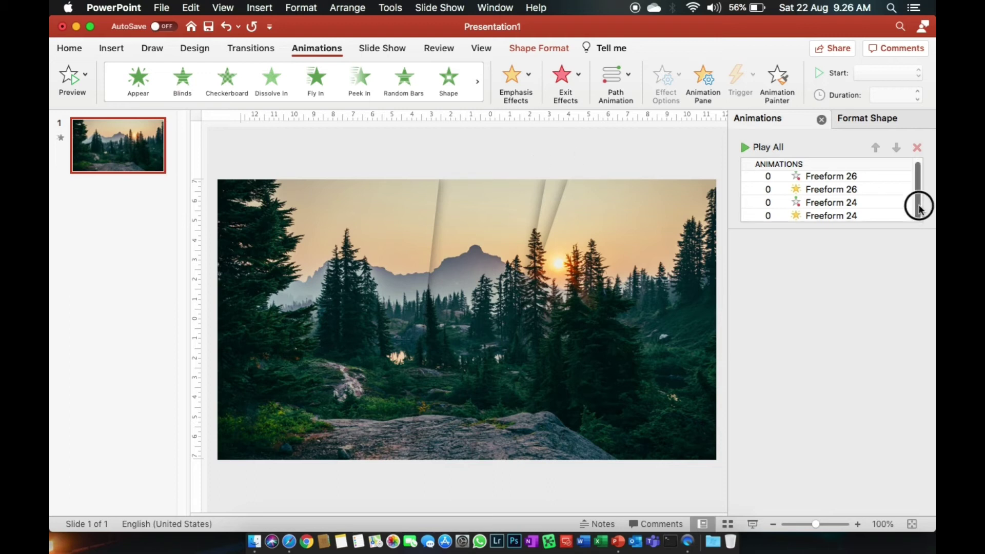
click(823, 216)
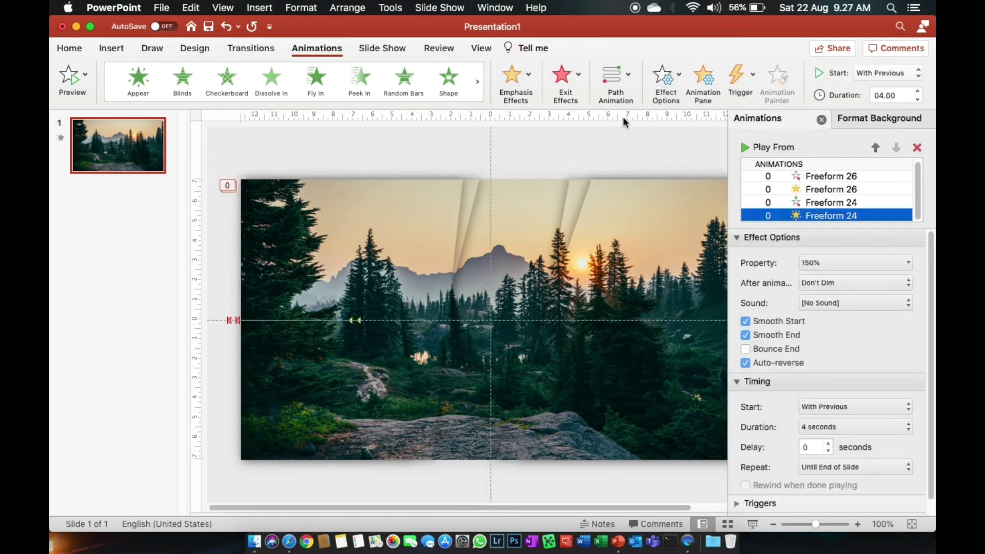
Set the Freeform 24 grow effect to Vertical and preview it in the slideshow
click(672, 80)
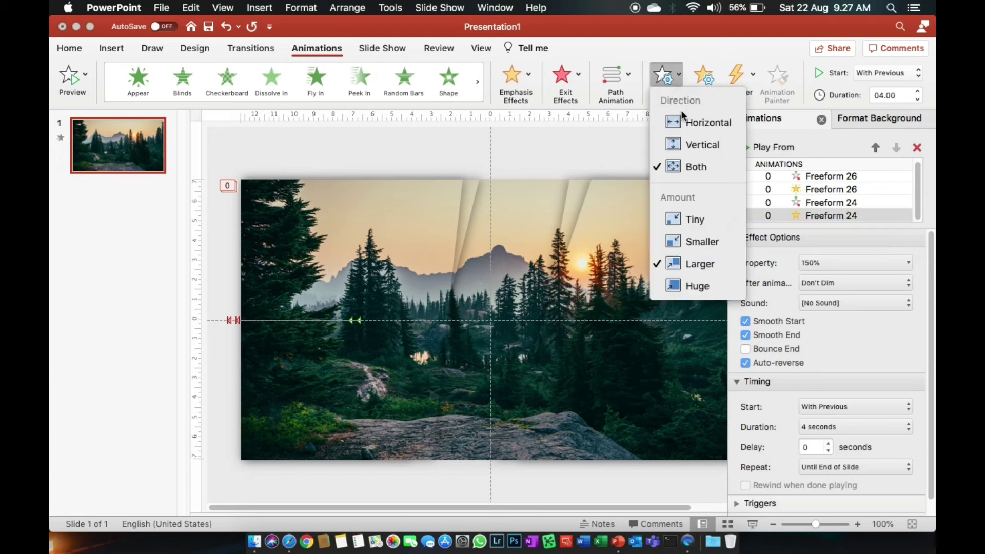
click(694, 146)
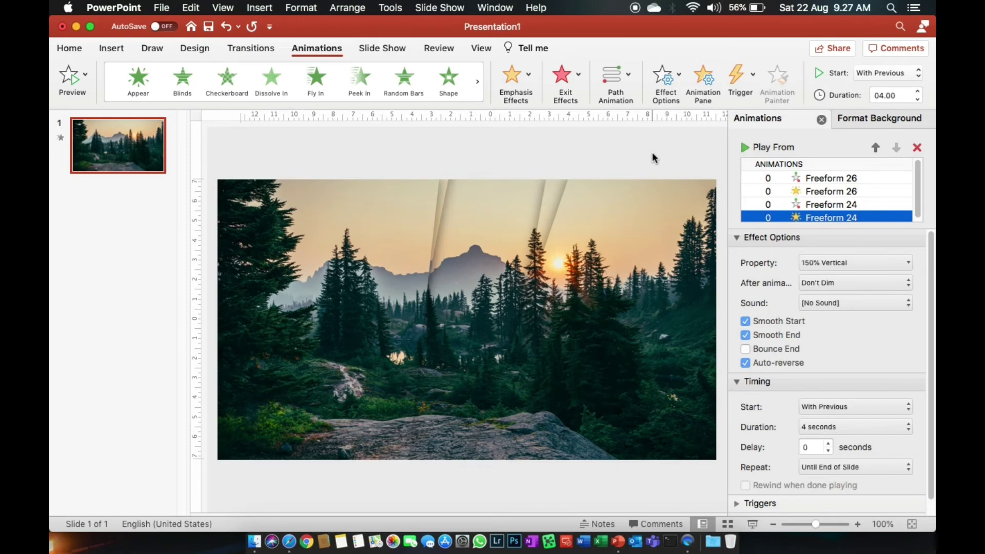
key(super+shift+Return)
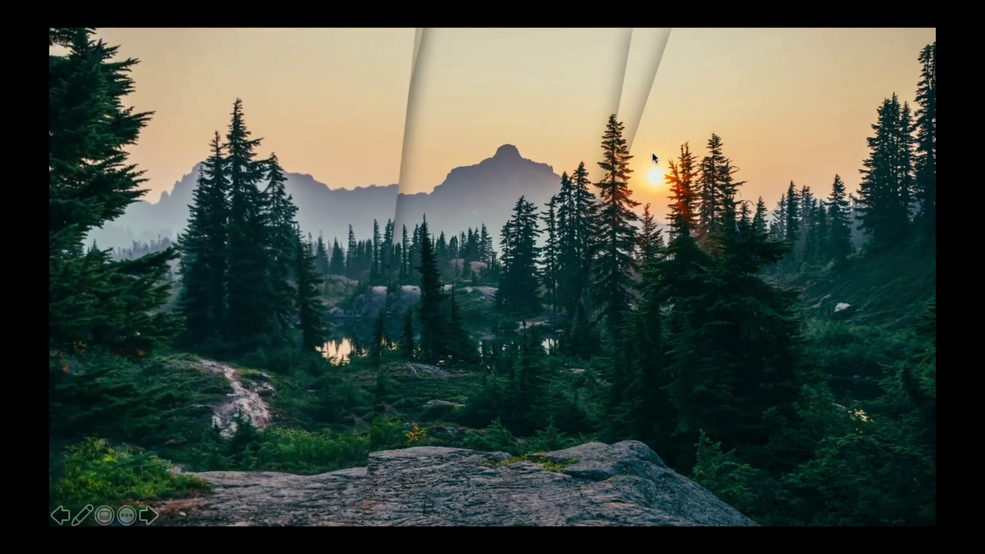
key(Escape)
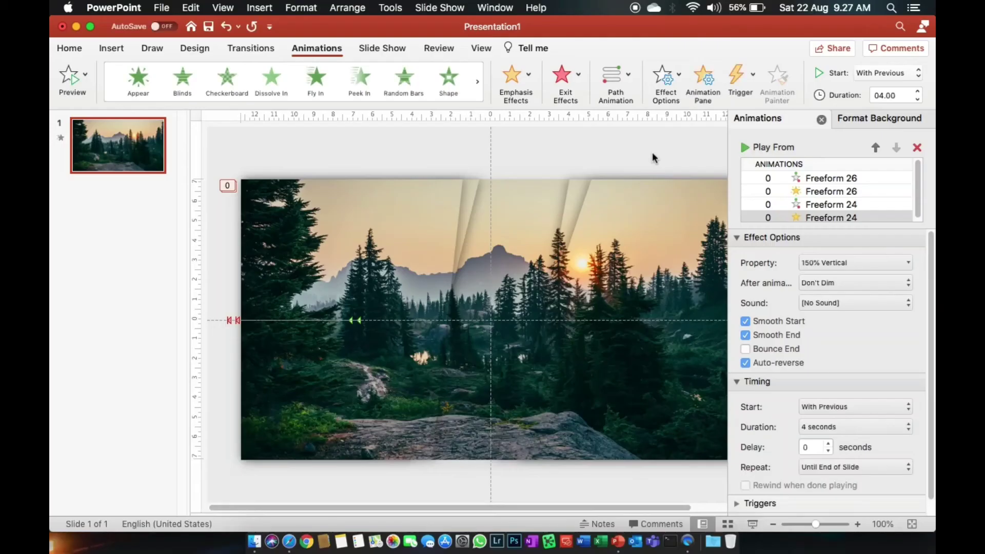
click(386, 235)
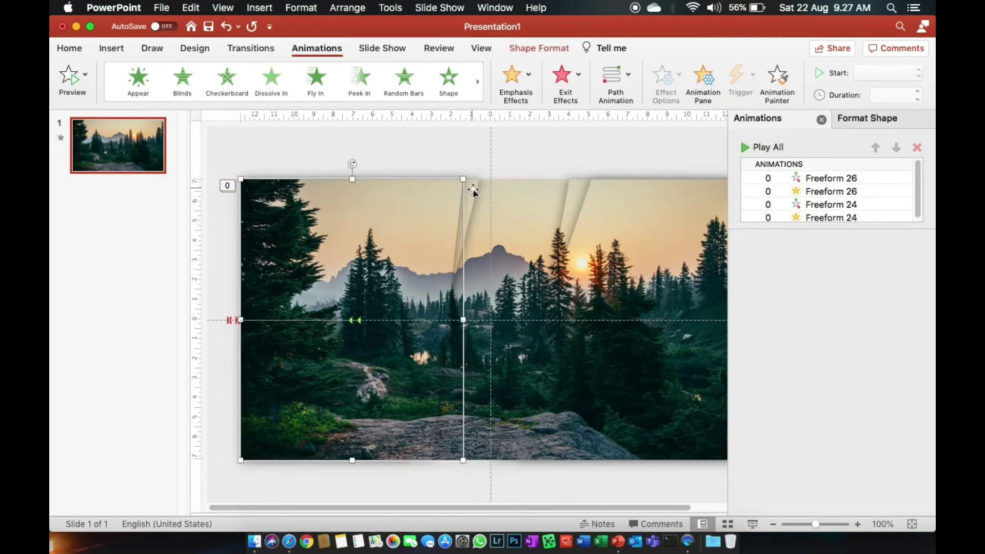
Widen the left picture piece slightly to the right
shift+click(582, 191)
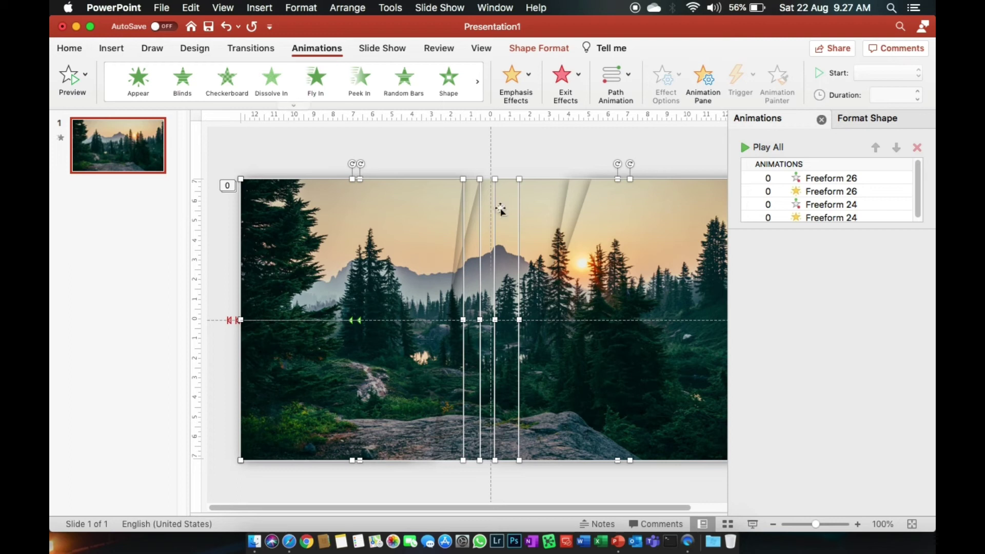
click(856, 120)
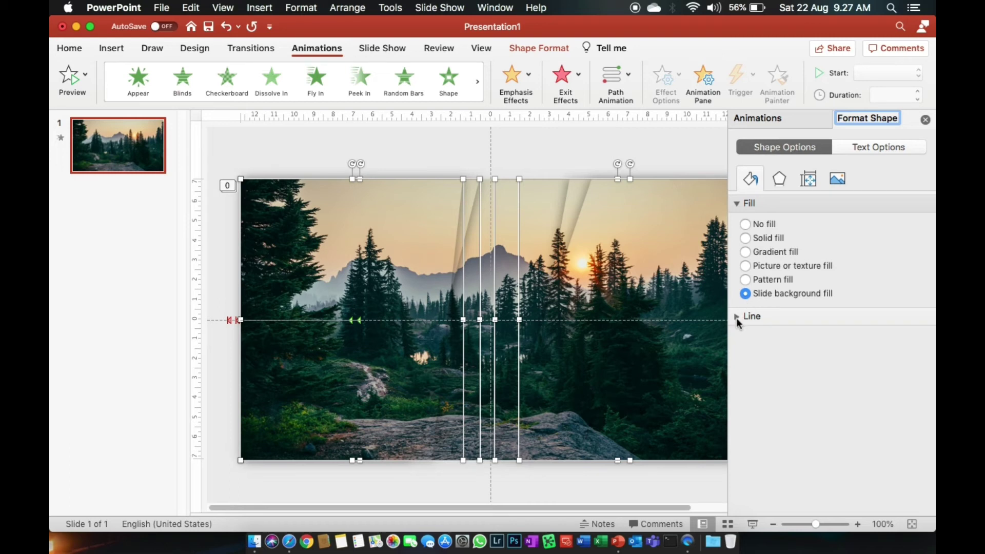
click(682, 150)
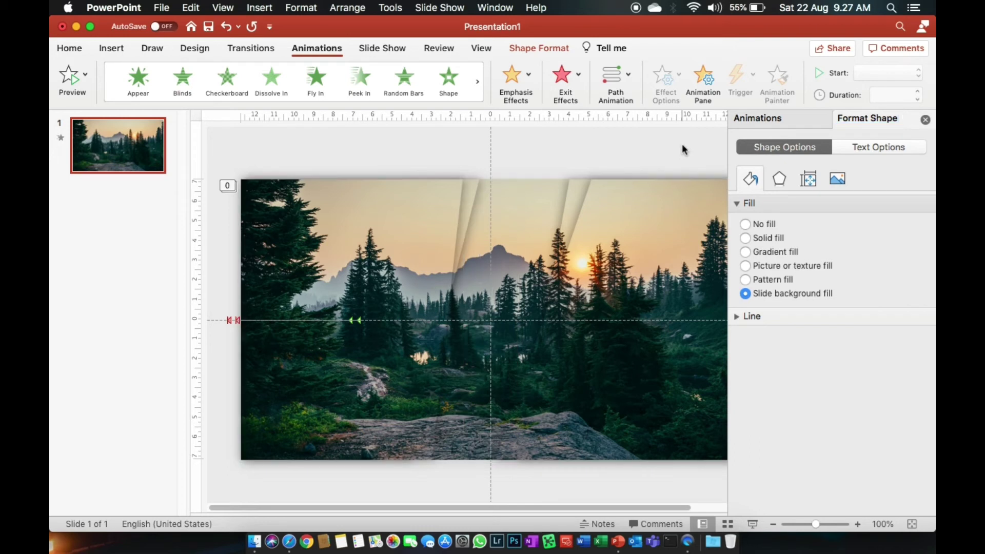
click(468, 189)
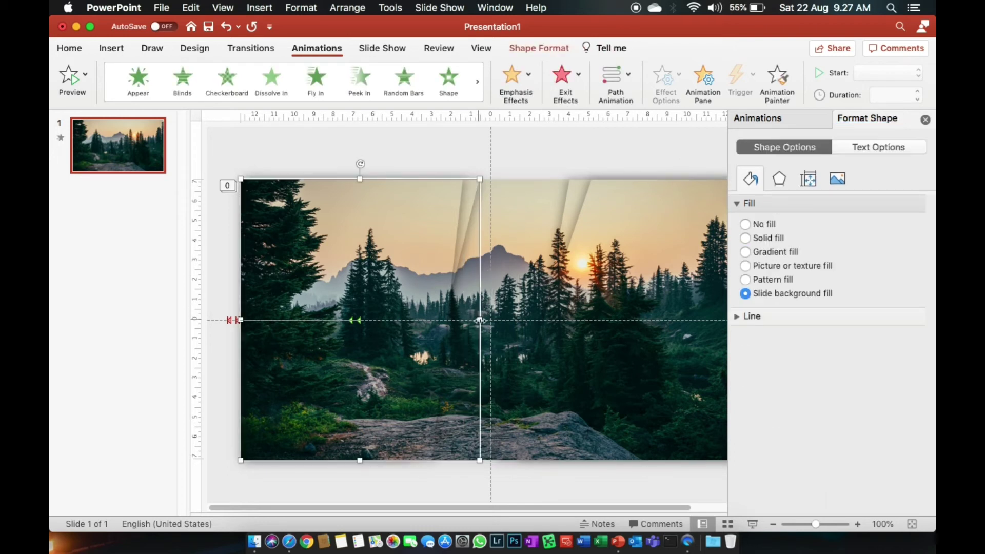
drag(479, 320, 497, 320)
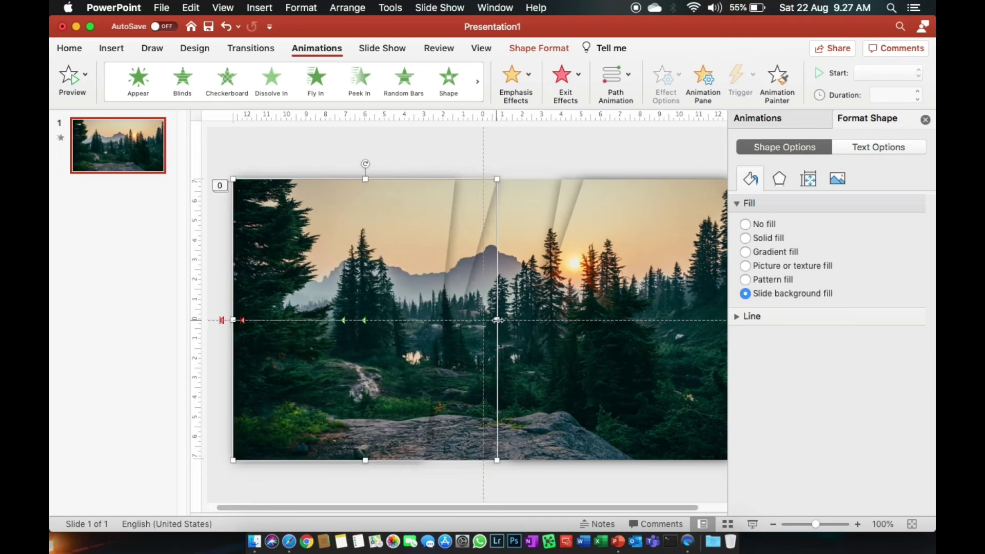
Preview the slideshow, then copy the left piece's animations onto the right piece with Animation Painter
click(491, 149)
key(super+shift+Return)
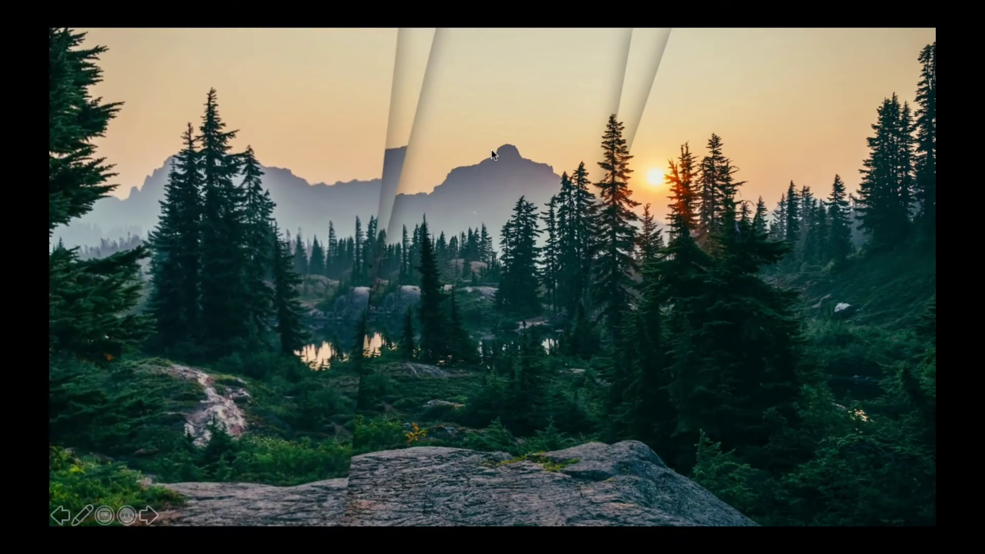
key(Escape)
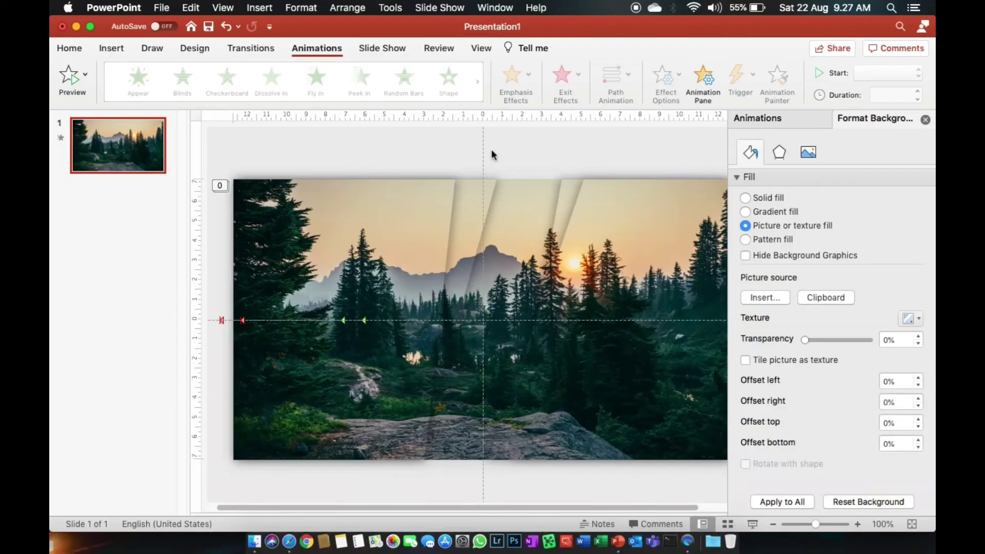
click(478, 211)
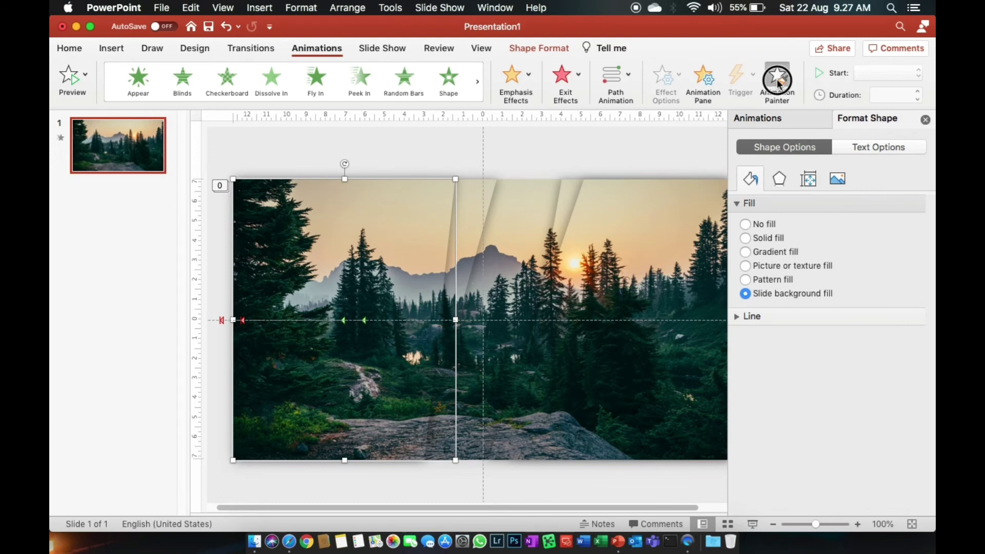
click(671, 242)
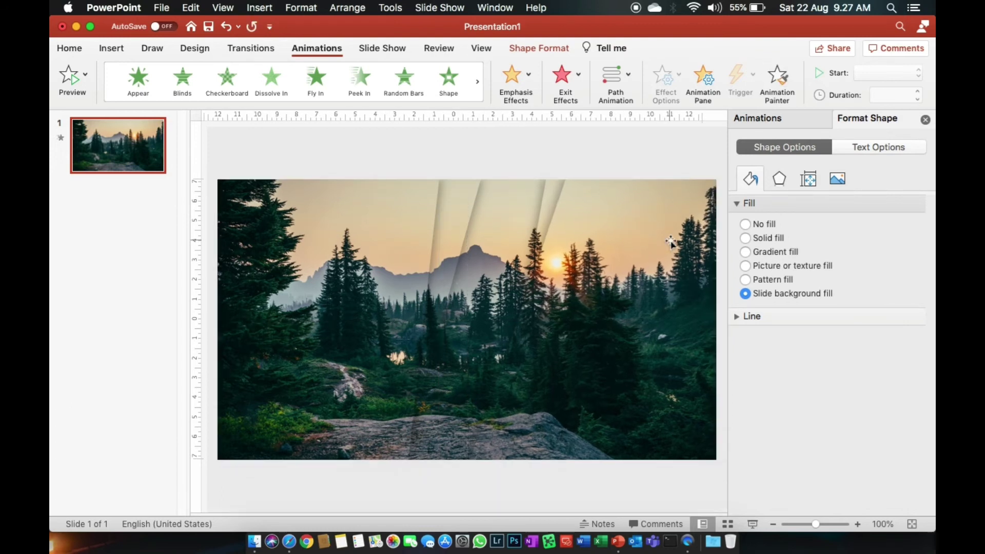
Set the Freeform 31 motion path direction to Right
click(777, 122)
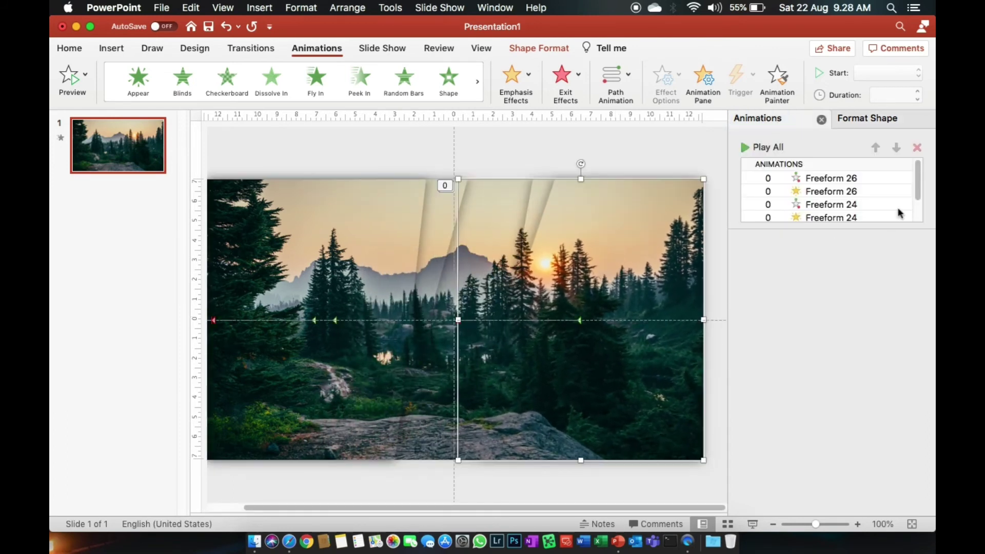
drag(921, 181, 920, 239)
click(854, 202)
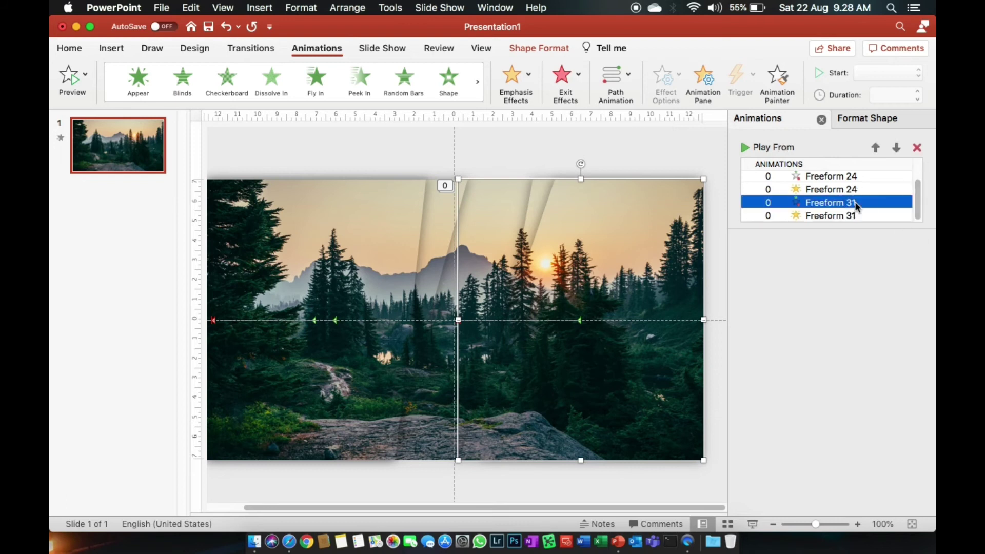
click(659, 80)
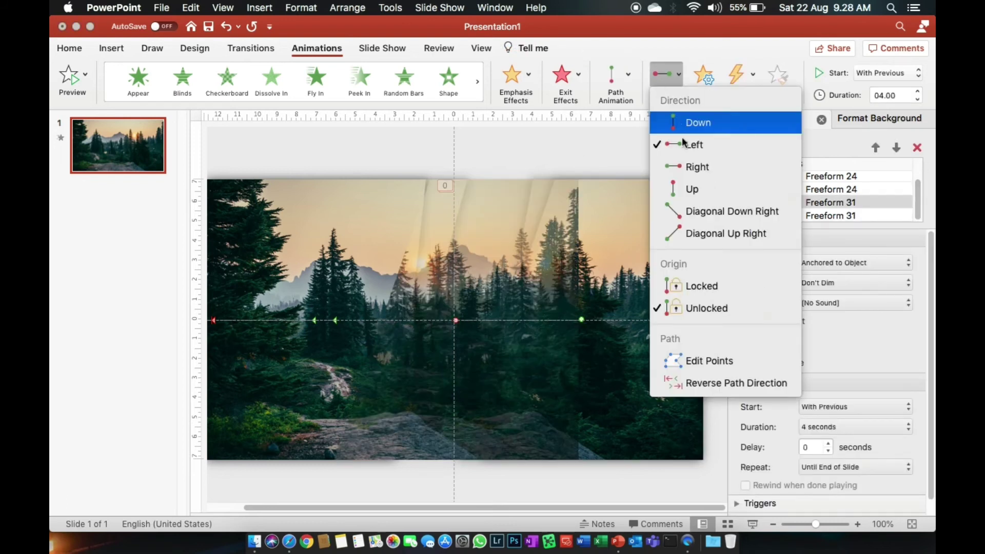
click(688, 170)
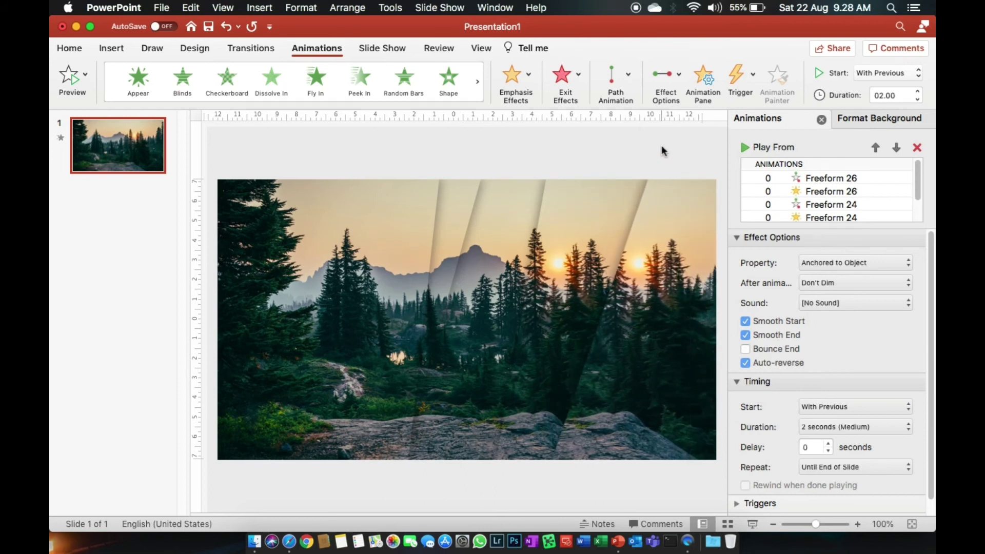
Paste the copied animations onto the right-half shape and select its Freeform 28 grow effect
click(642, 270)
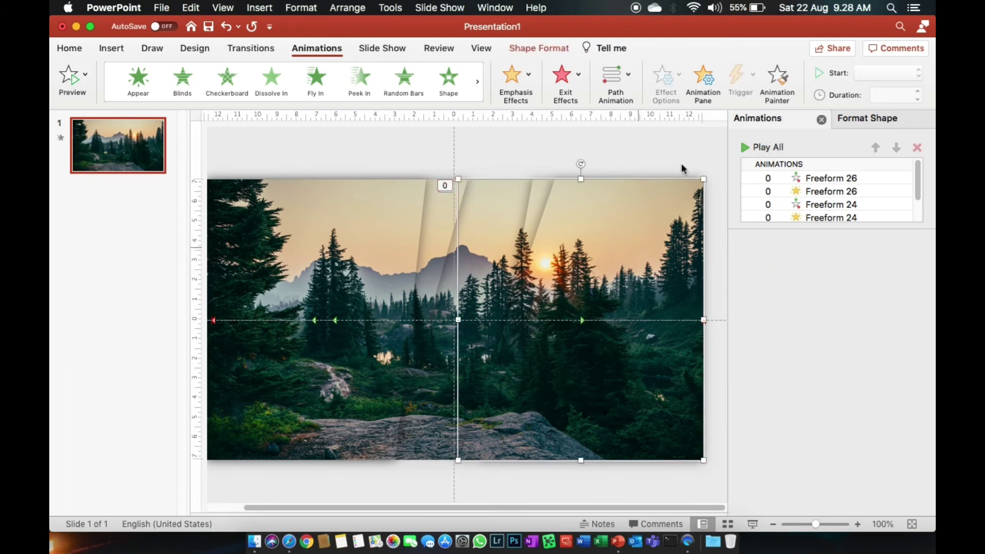
click(532, 187)
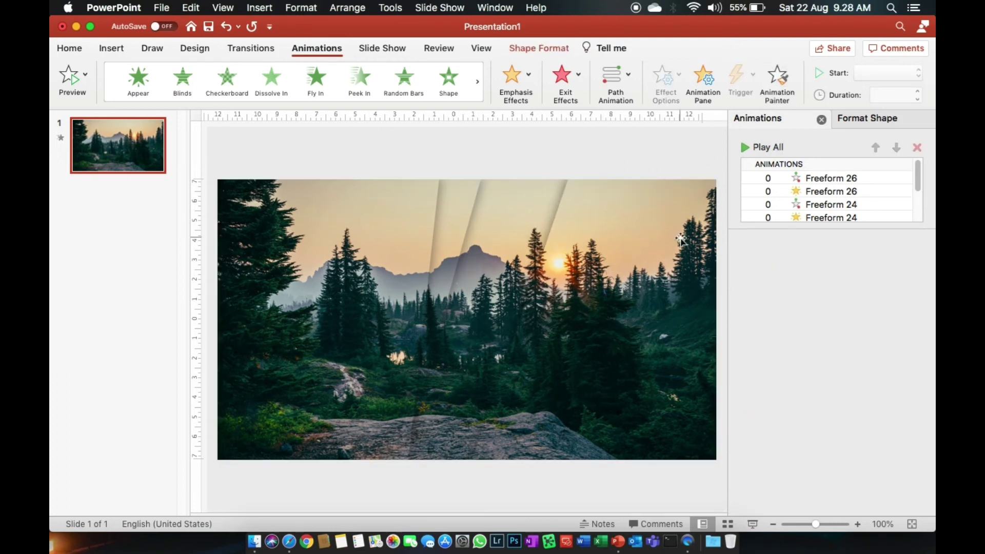
drag(919, 176, 919, 225)
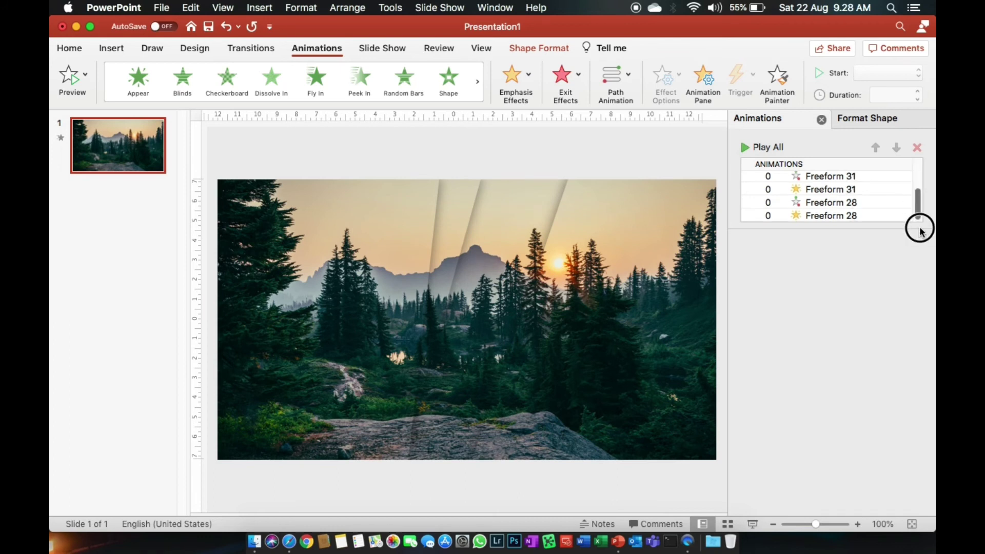
click(839, 213)
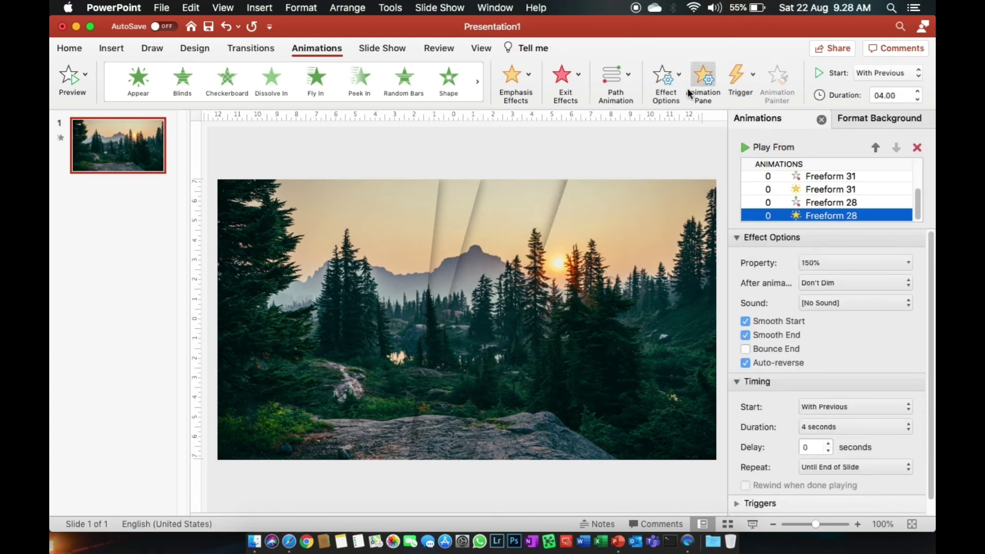
Set the Freeform 28 grow effect to Vertical and preview the slide show
click(670, 92)
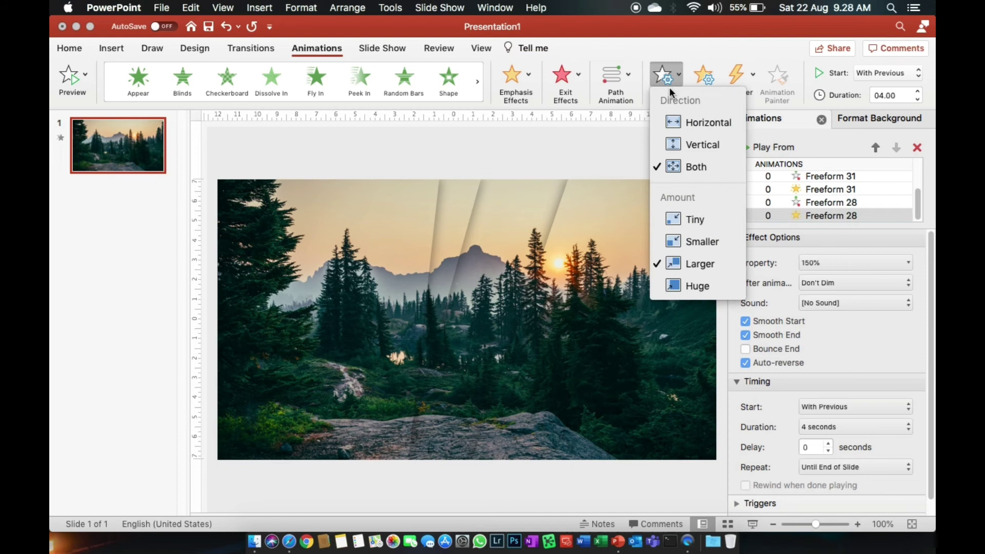
click(688, 142)
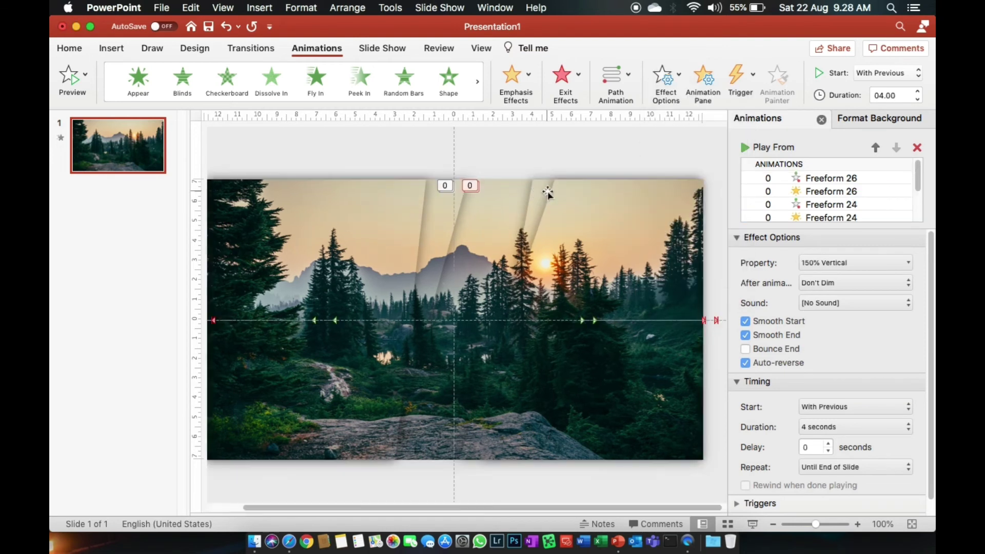
click(530, 225)
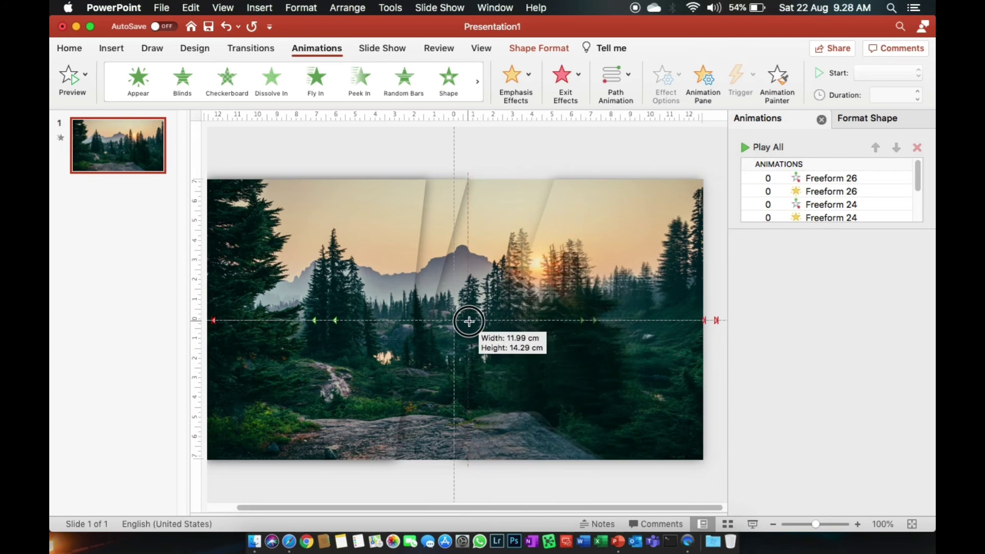
double_click(468, 321)
key(super+shift+Return)
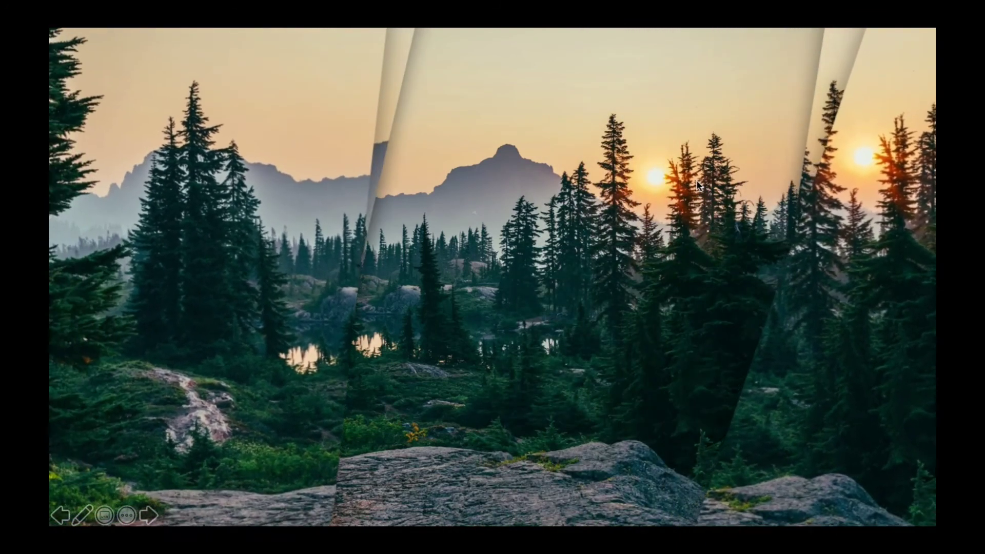
key(Escape)
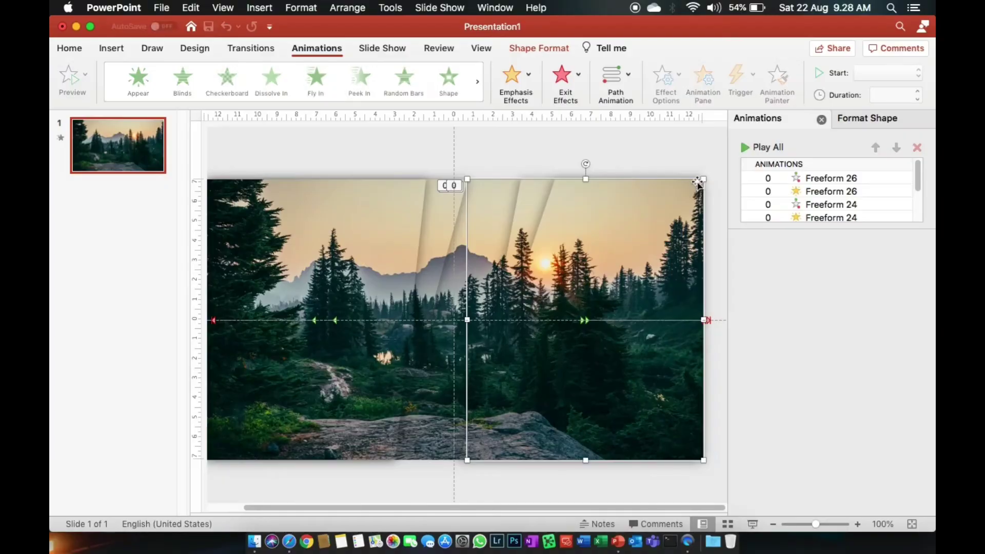
Set the Freeform 31 motion animation to 4 seconds and preview the result
drag(919, 182, 918, 241)
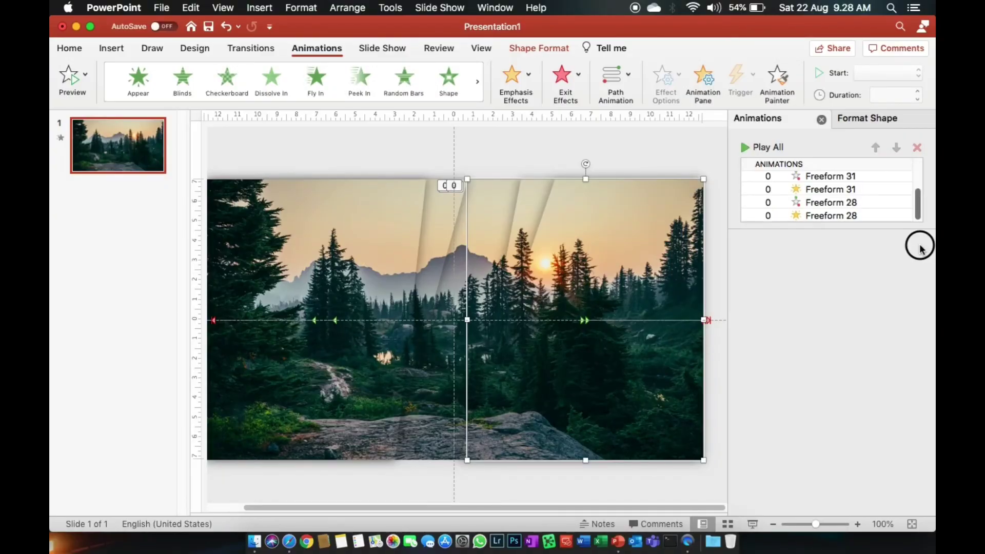
click(857, 201)
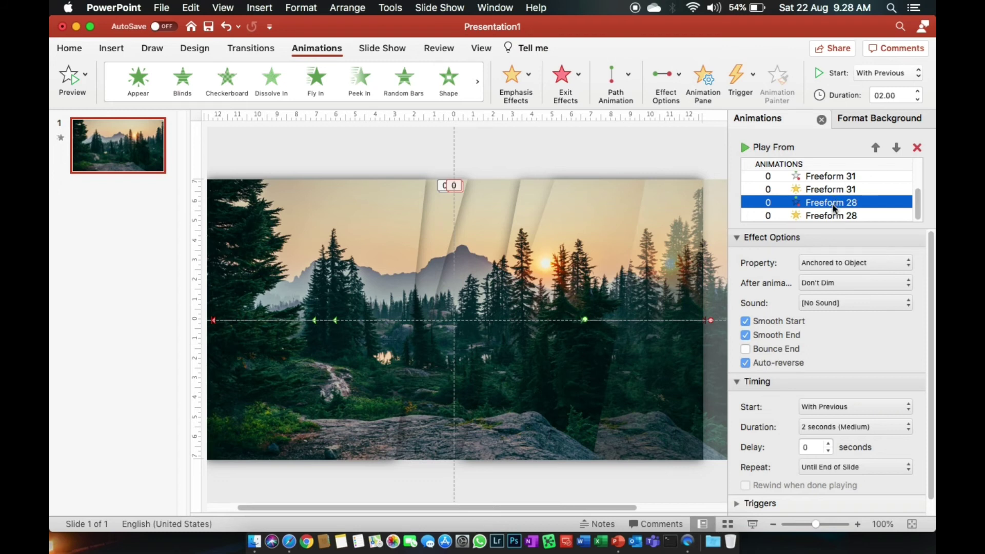
click(826, 180)
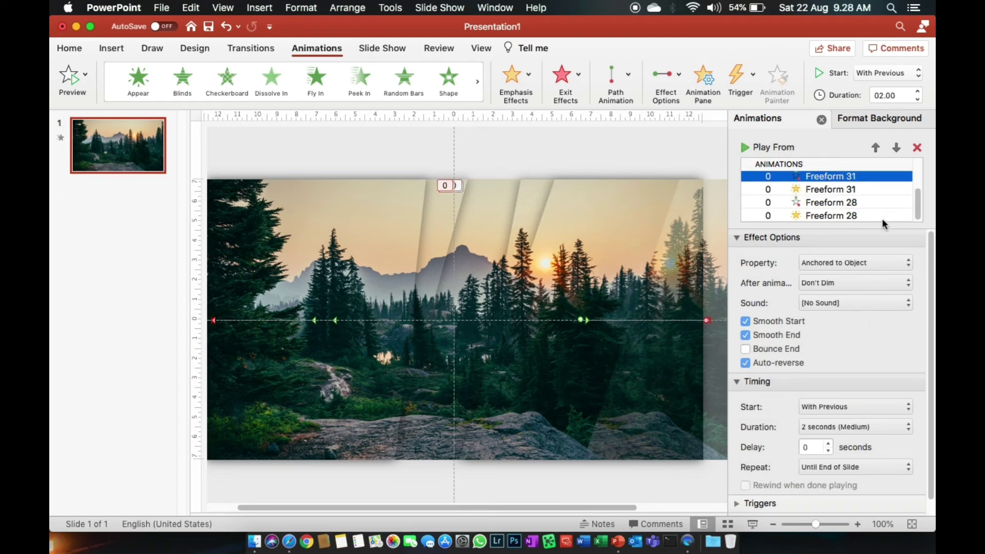
click(892, 96)
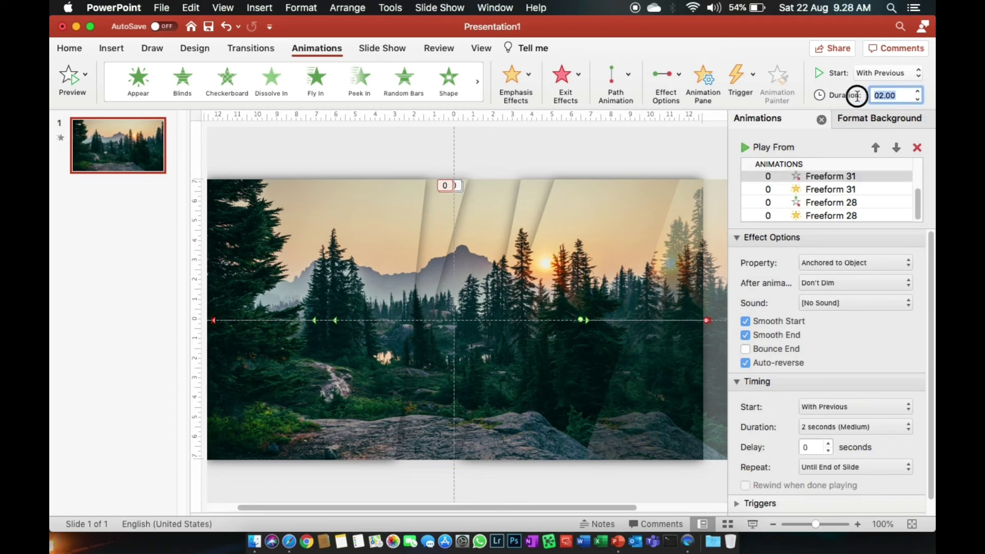
text(4)
key(Return)
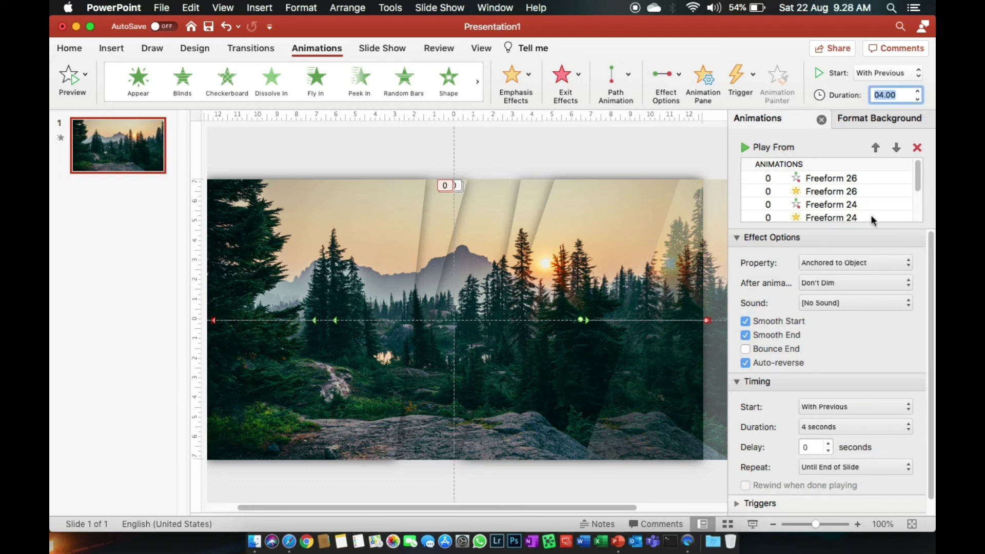
click(844, 214)
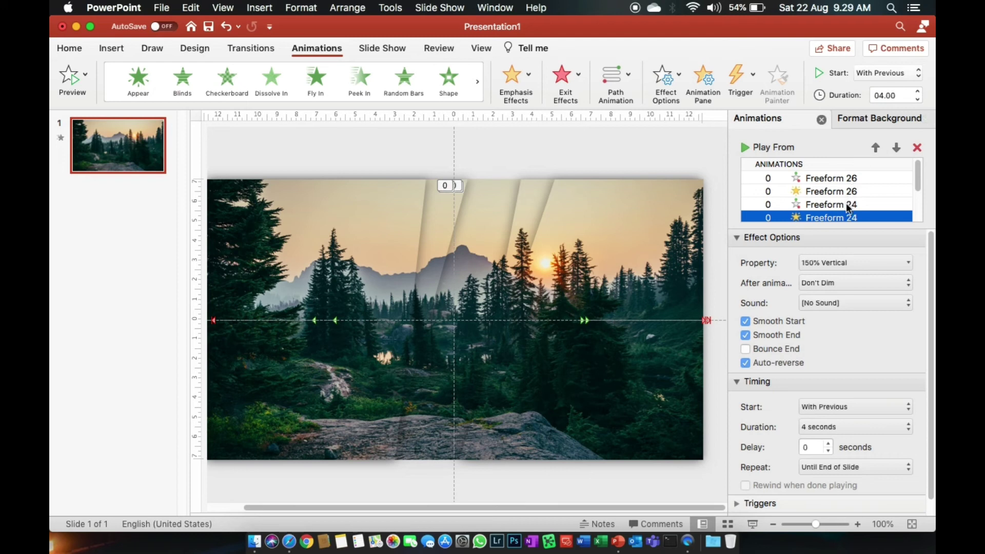
click(845, 203)
key(Up)
key(Up)
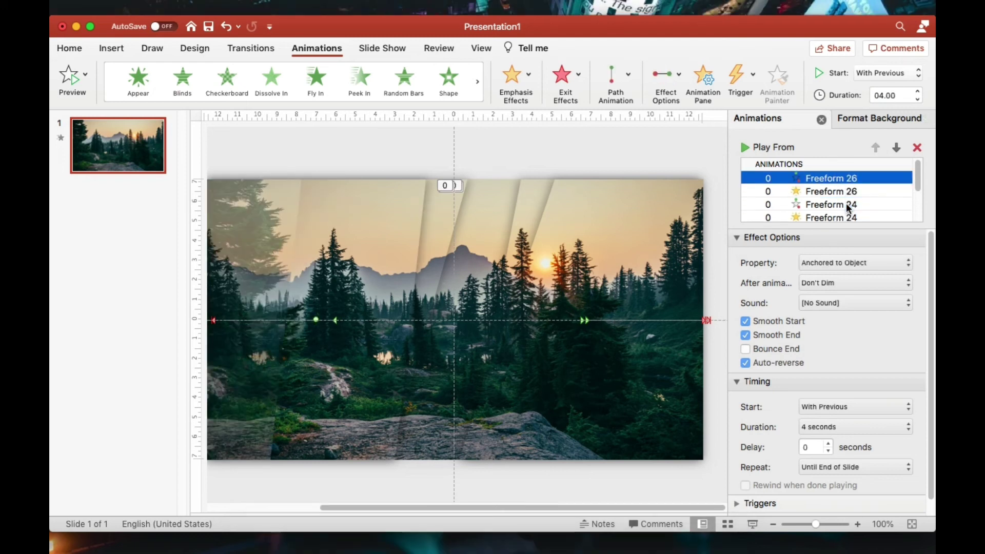
key(super+shift+Return)
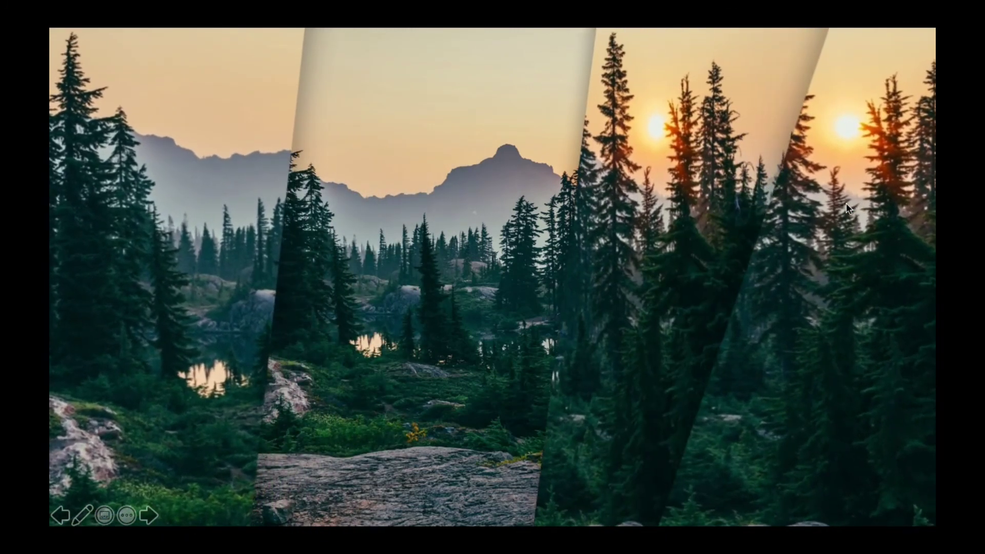
key(Escape)
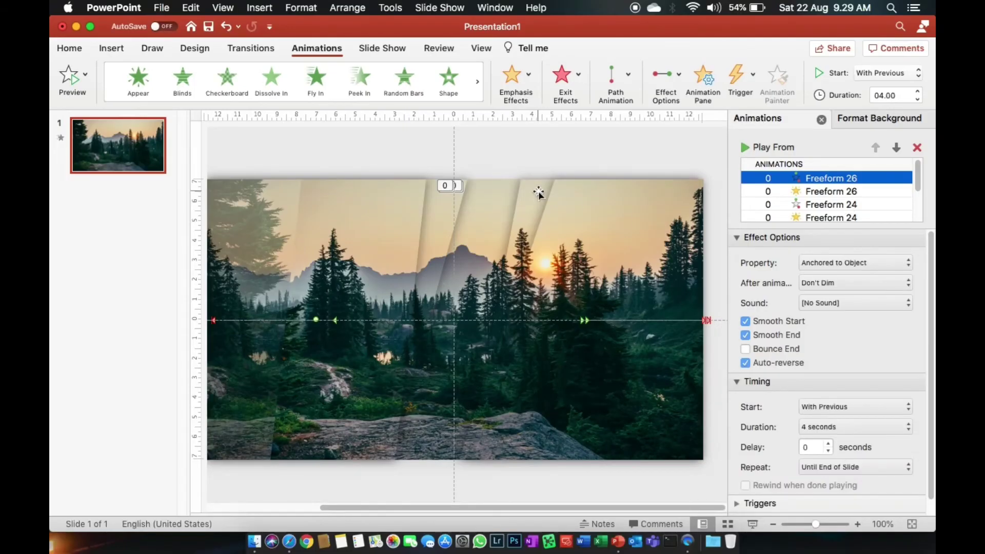
Set the Freeform 28 motion animation to 4 seconds and play the slide show
click(539, 191)
drag(920, 184, 919, 219)
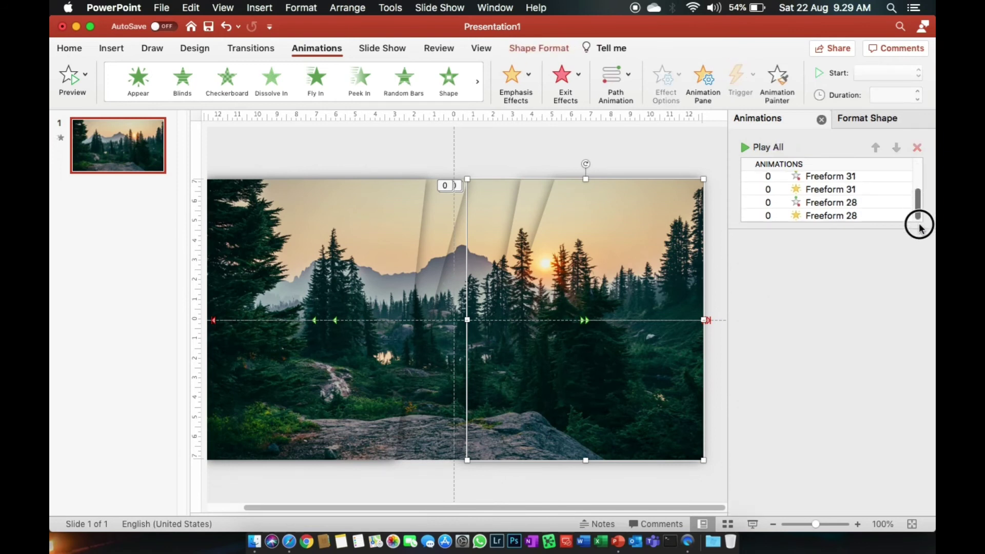
click(872, 176)
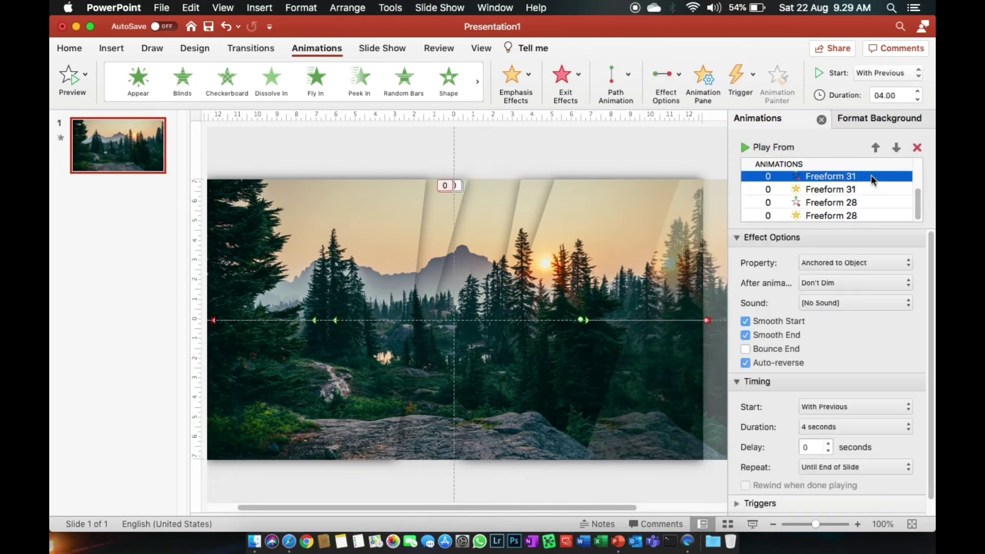
click(857, 189)
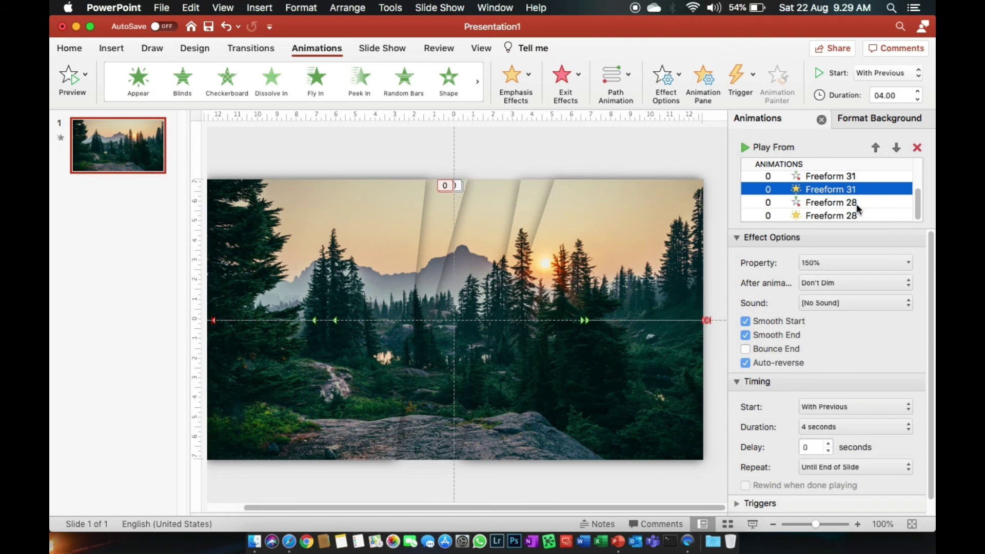
click(856, 204)
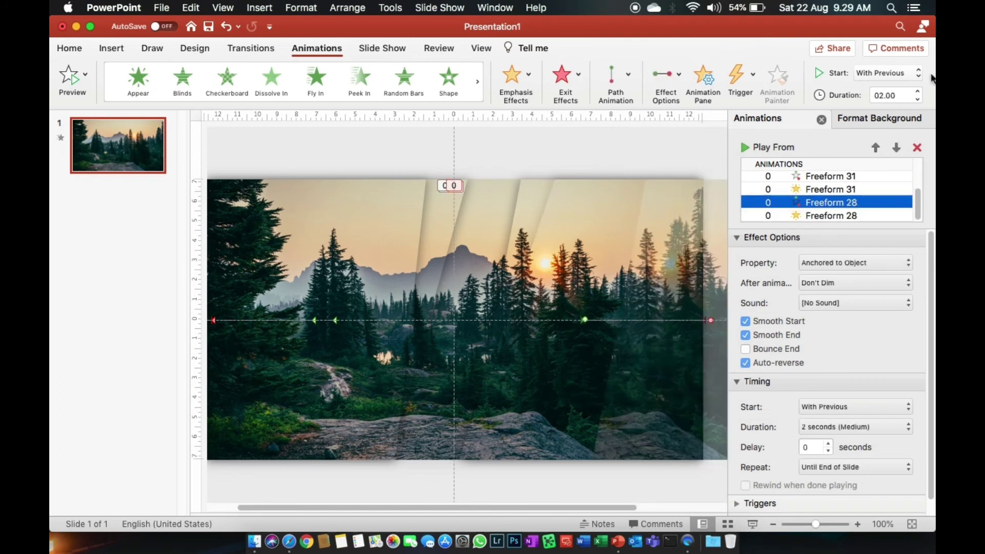
drag(884, 94, 855, 96)
text(4)
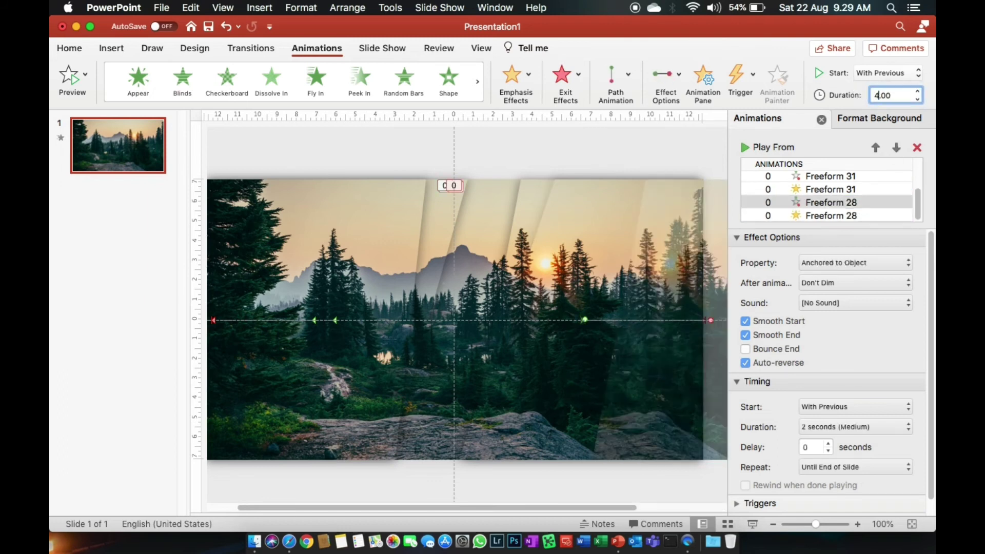
key(Return)
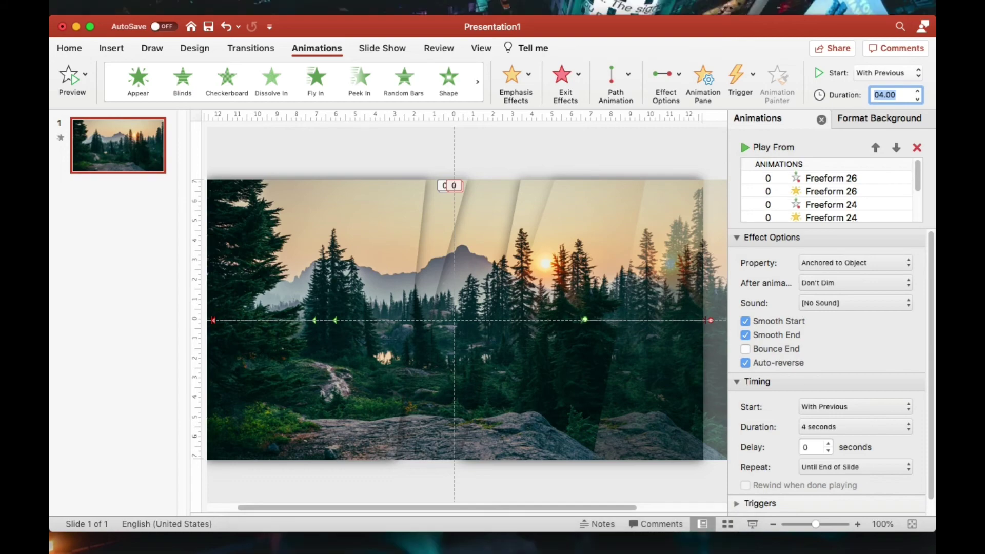
key(super+shift+Return)
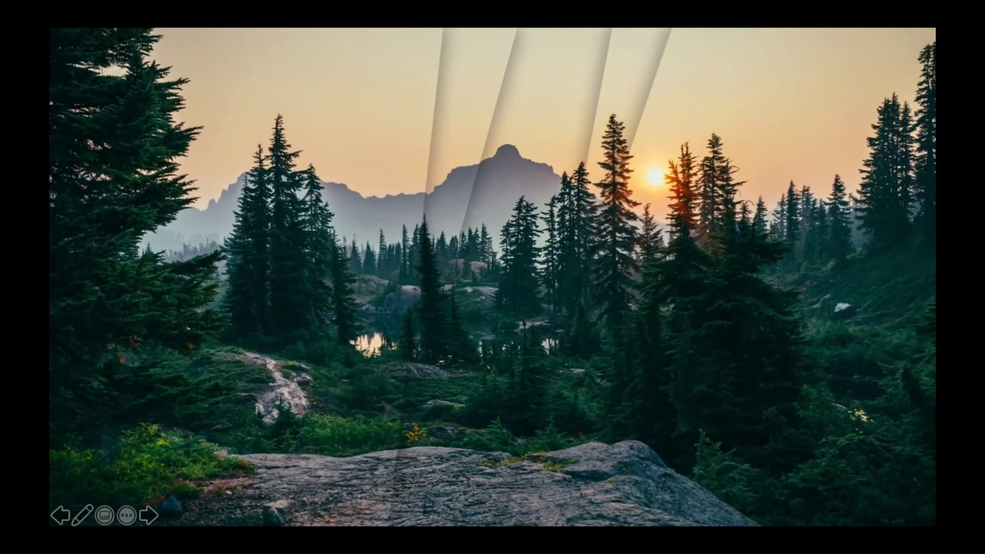
key(Escape)
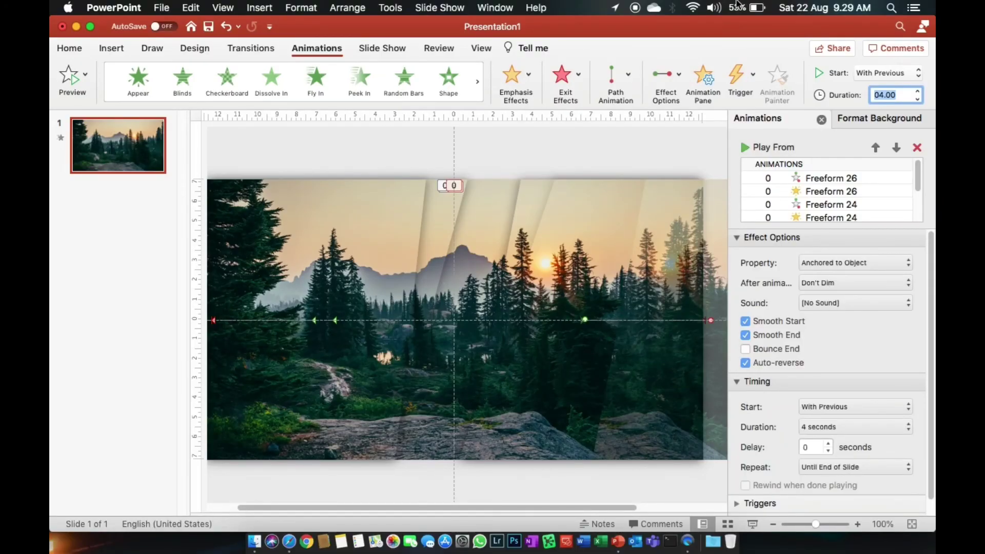
Insert a text box above the slide reading 'wimbozone' and 'enjoy your life' on two lines
click(107, 48)
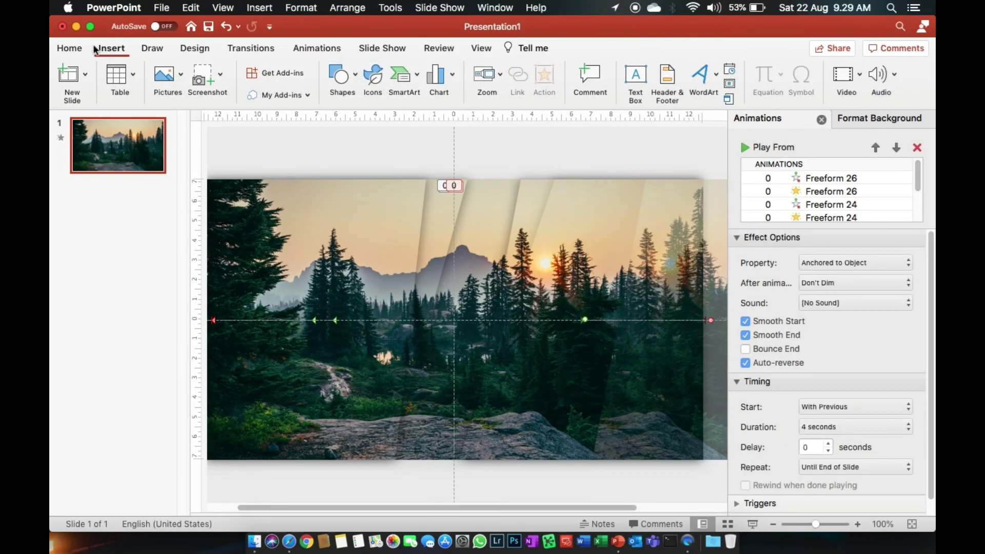
click(641, 77)
click(457, 150)
text(wi)
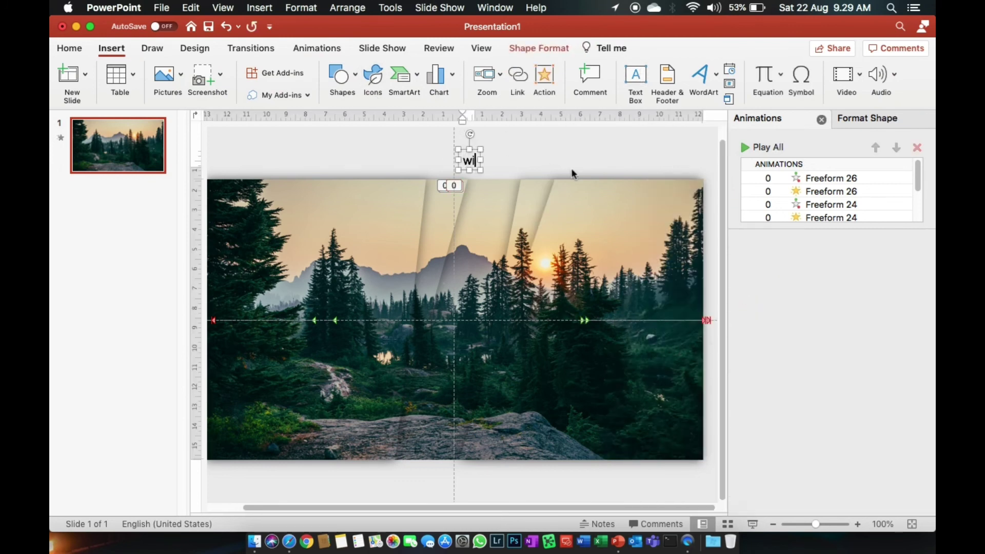
text(mbozone)
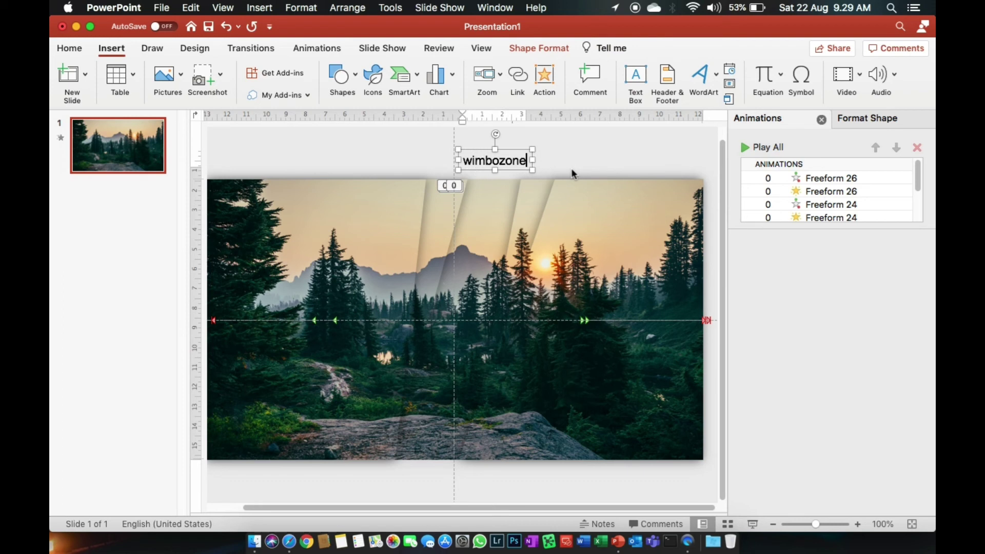
key(Return)
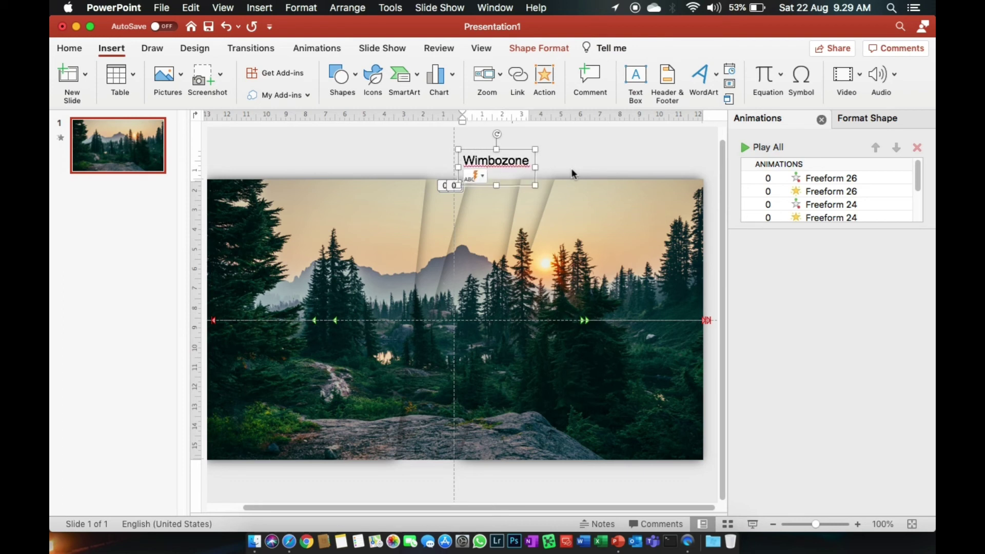
text(y yourli)
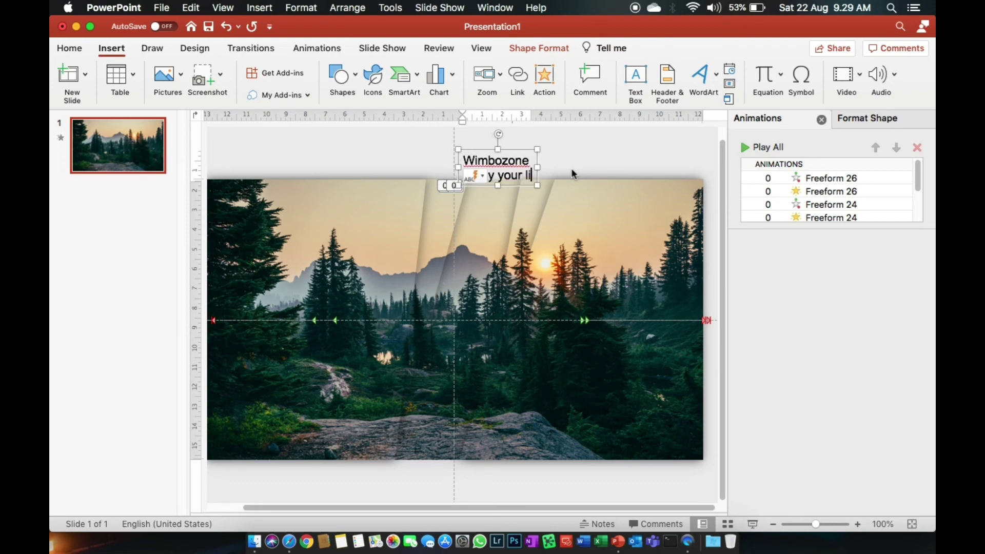
text(fe)
click(574, 174)
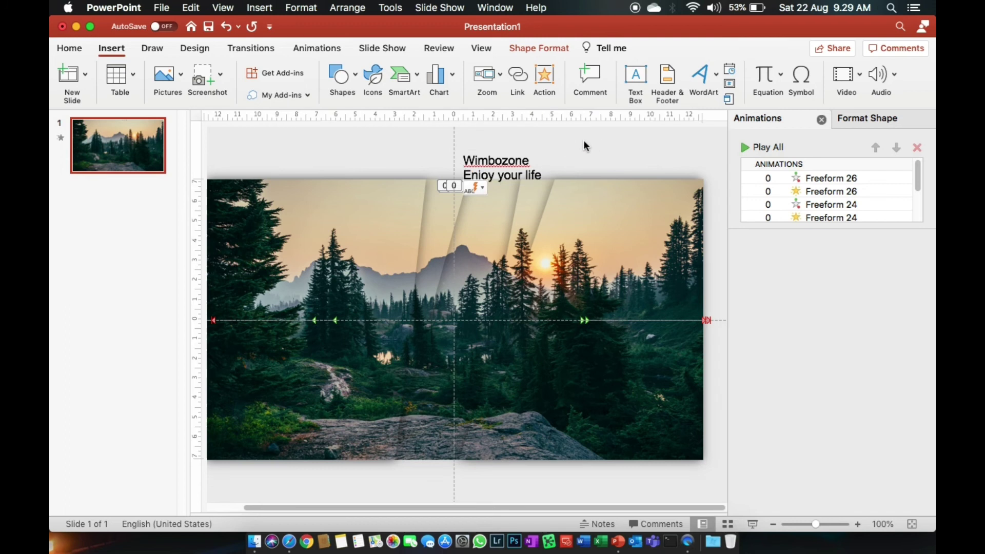
Undo the automatic capitals so both lines stay lowercase
click(472, 162)
key(super+z)
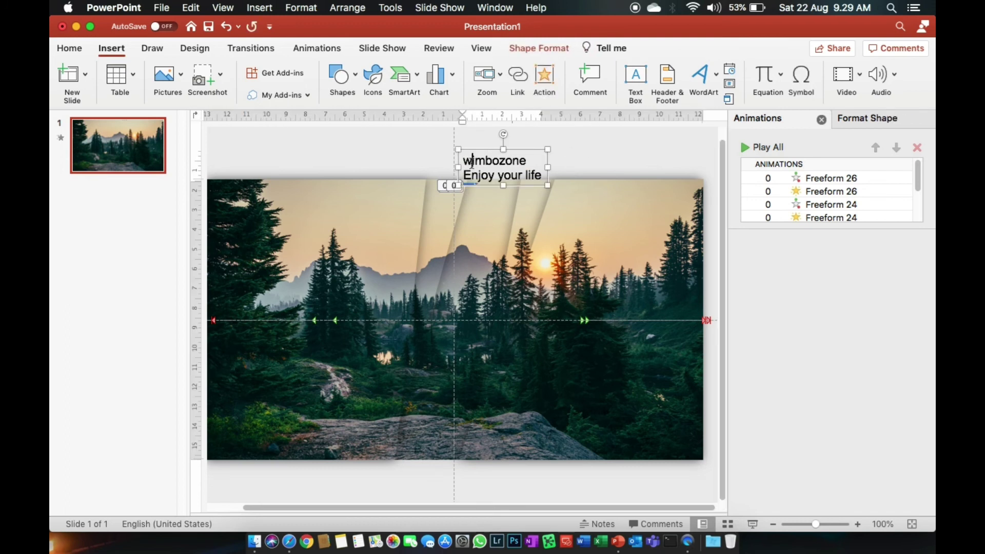
key(super+z)
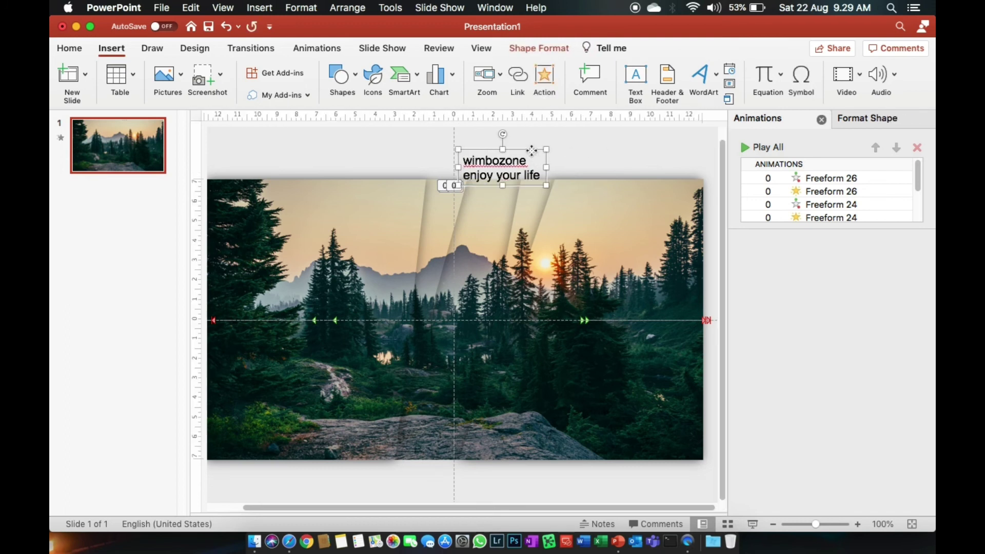
click(70, 48)
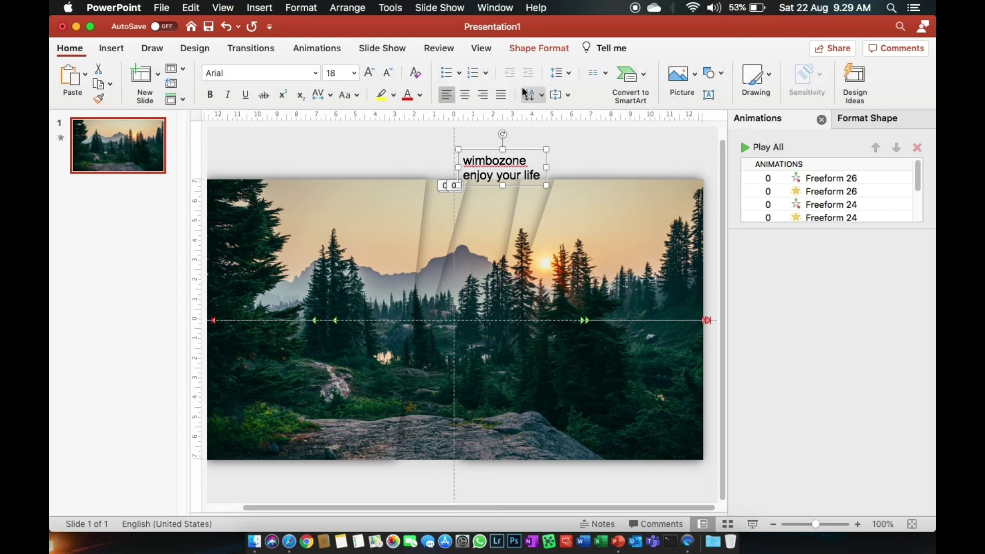
Centre both lines, set wimbozone to Cervanttis and enjoy your life to Calibri (Body)
click(465, 94)
double_click(519, 163)
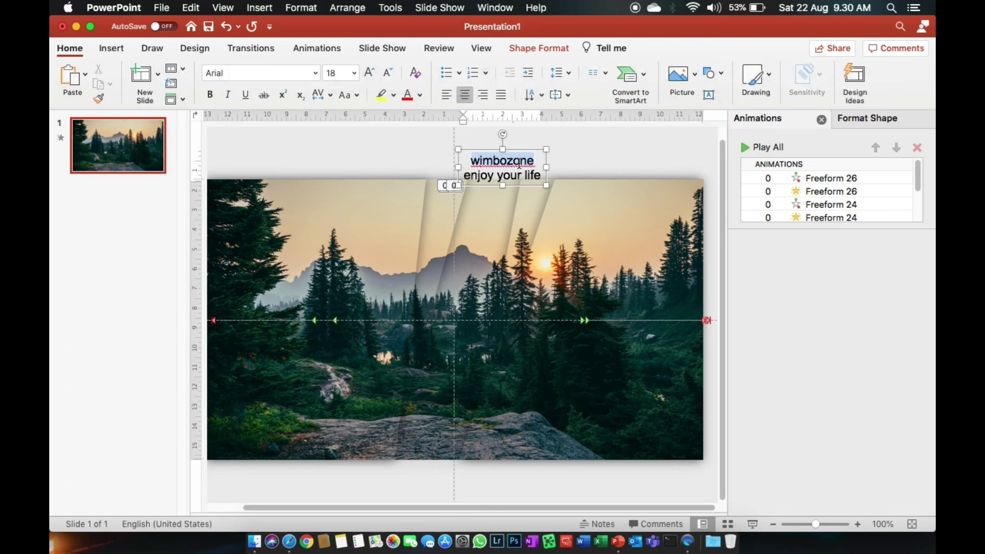
click(315, 73)
click(302, 198)
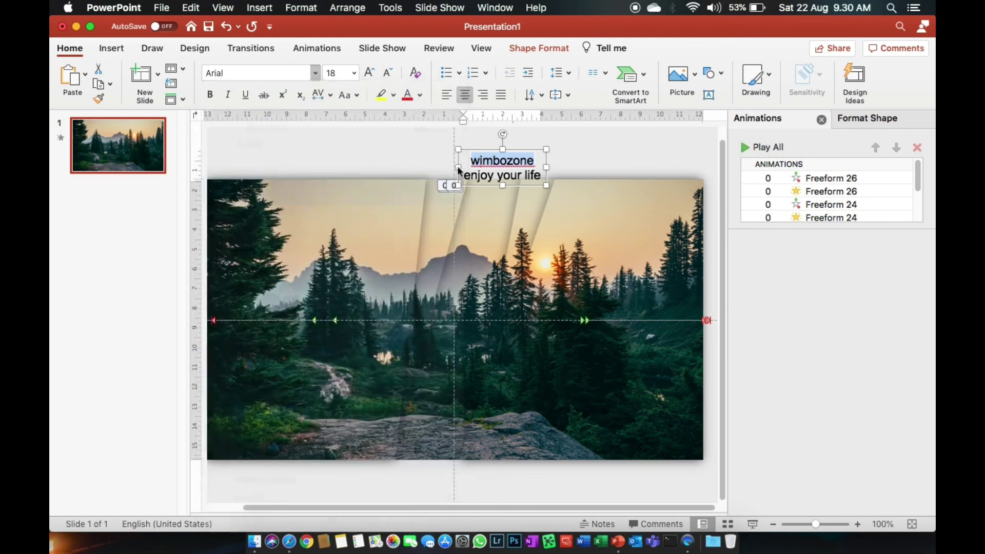
double_click(495, 177)
triple_click(496, 177)
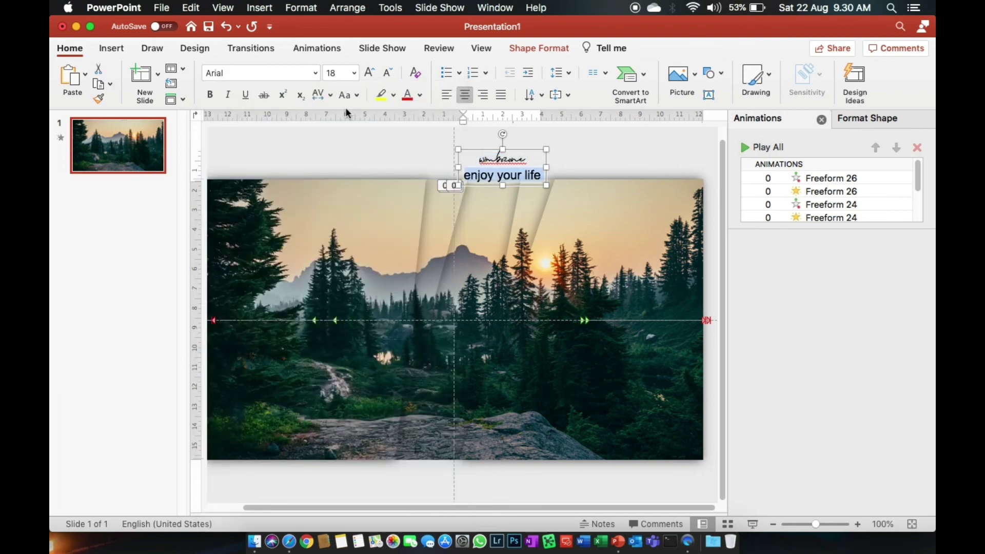
click(315, 73)
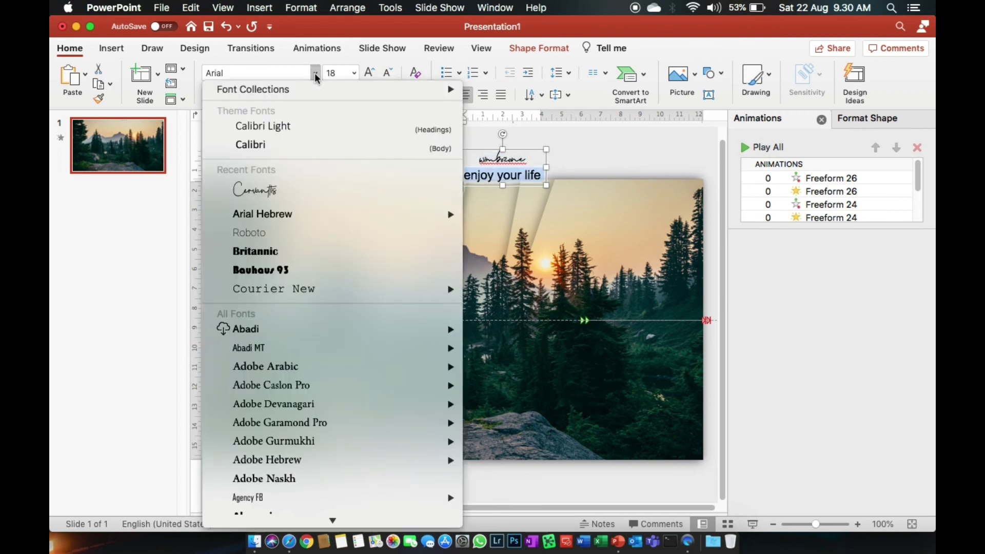
click(309, 145)
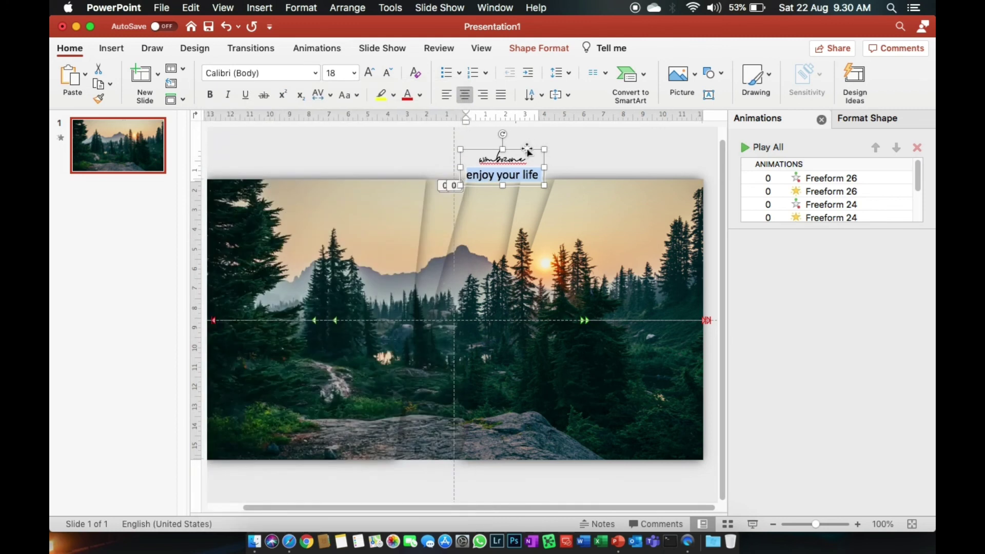
Enlarge wimbozone to 60 pt and the enjoy your life subtitle to 24 pt
double_click(508, 160)
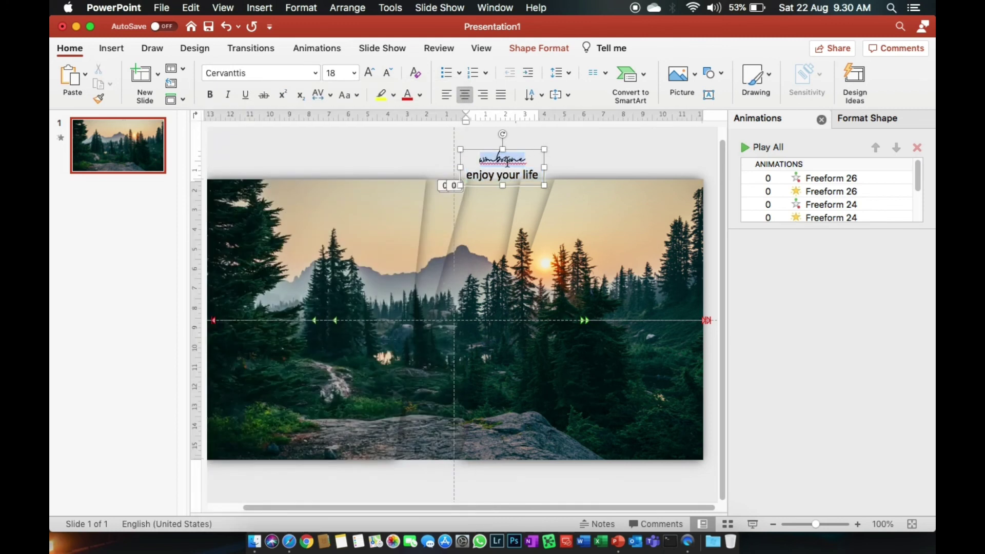
click(375, 77)
click(374, 77)
click(374, 77)
click(375, 77)
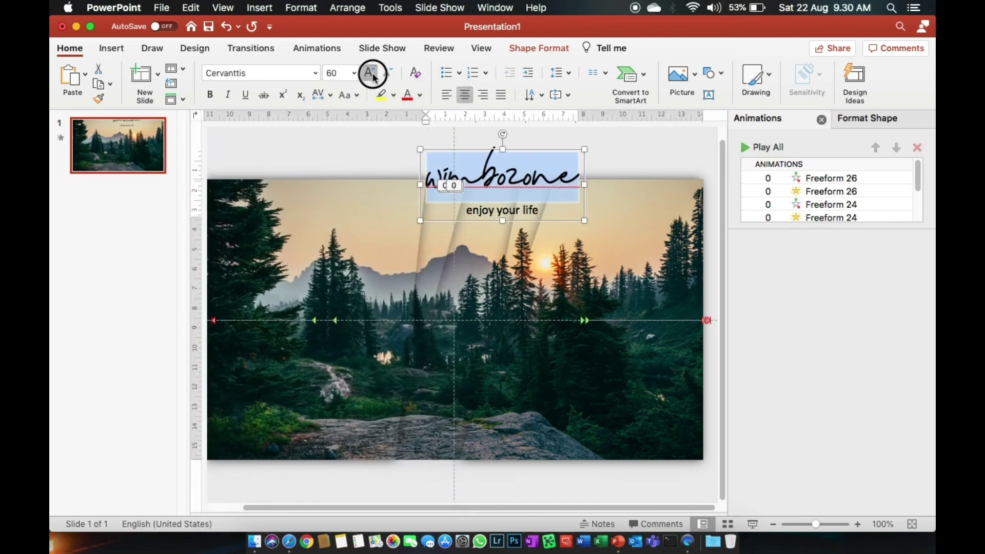
click(372, 75)
click(373, 75)
triple_click(504, 220)
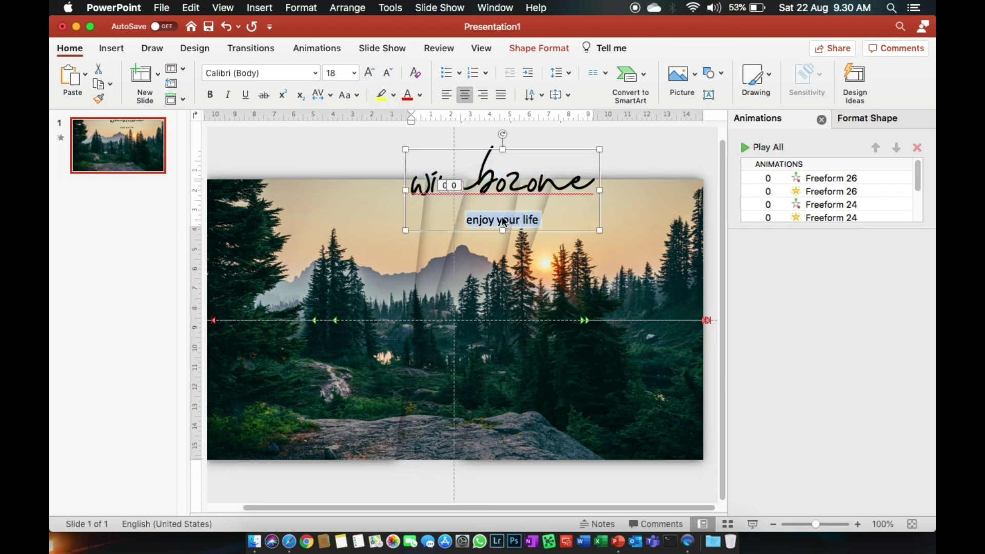
click(372, 75)
click(373, 75)
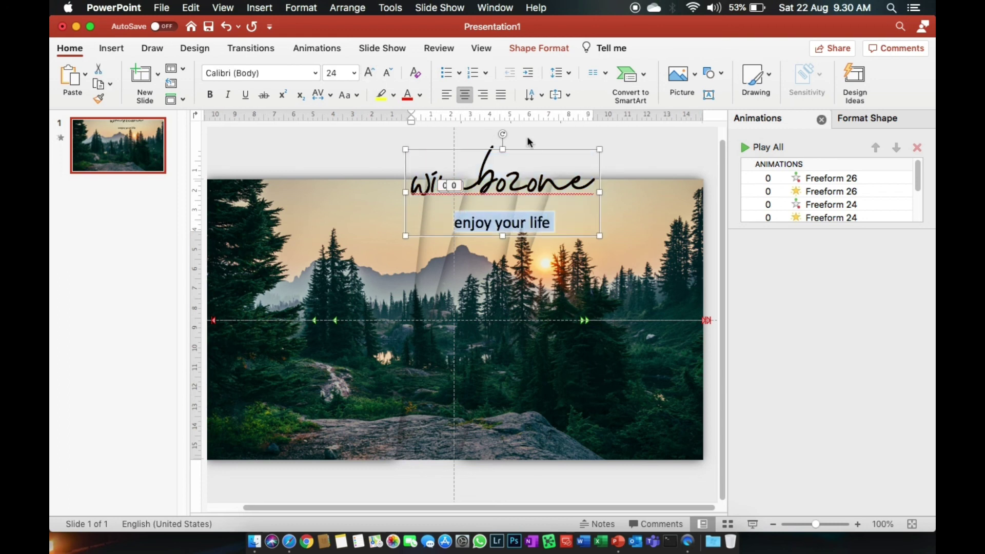
Make all the text white and move the text box to the slide centre
click(434, 149)
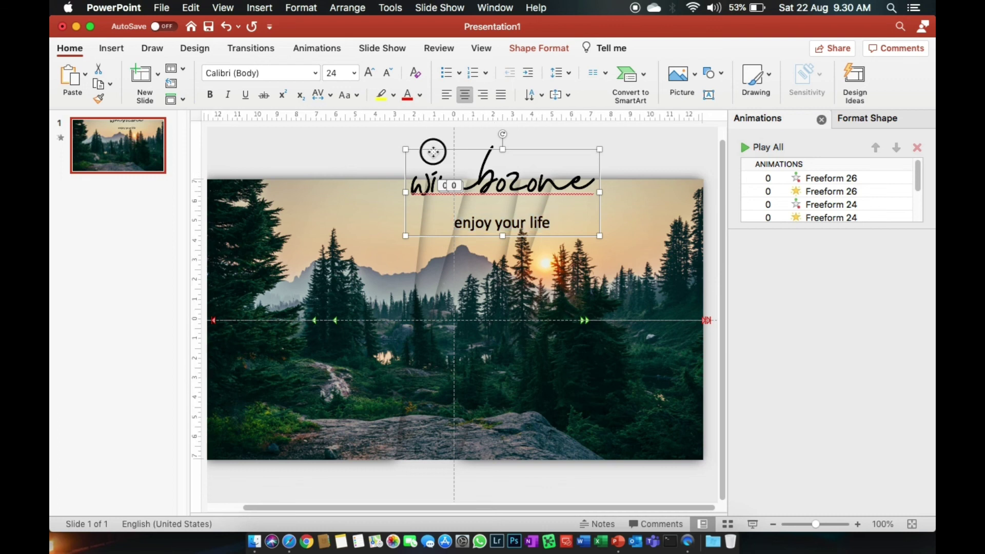
click(420, 96)
click(414, 136)
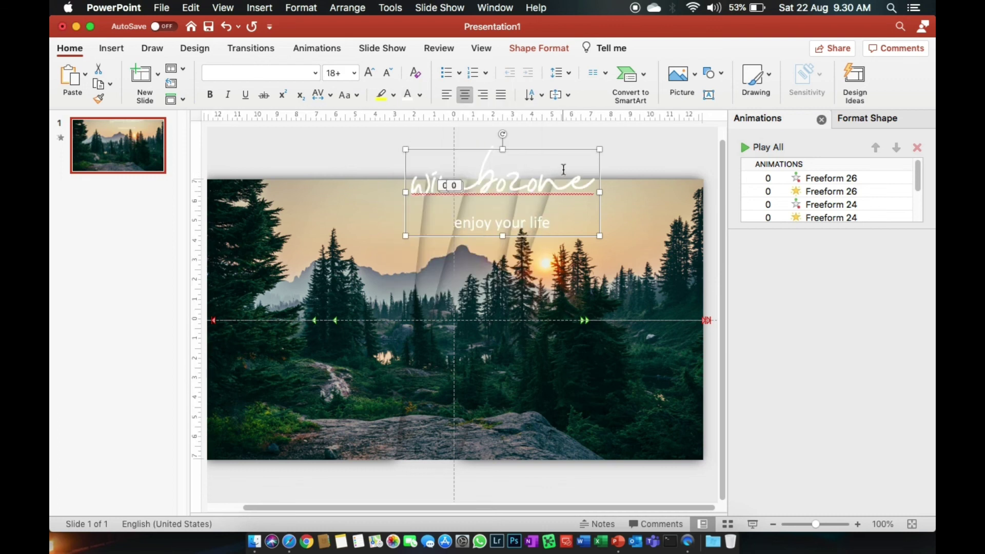
drag(554, 149, 511, 271)
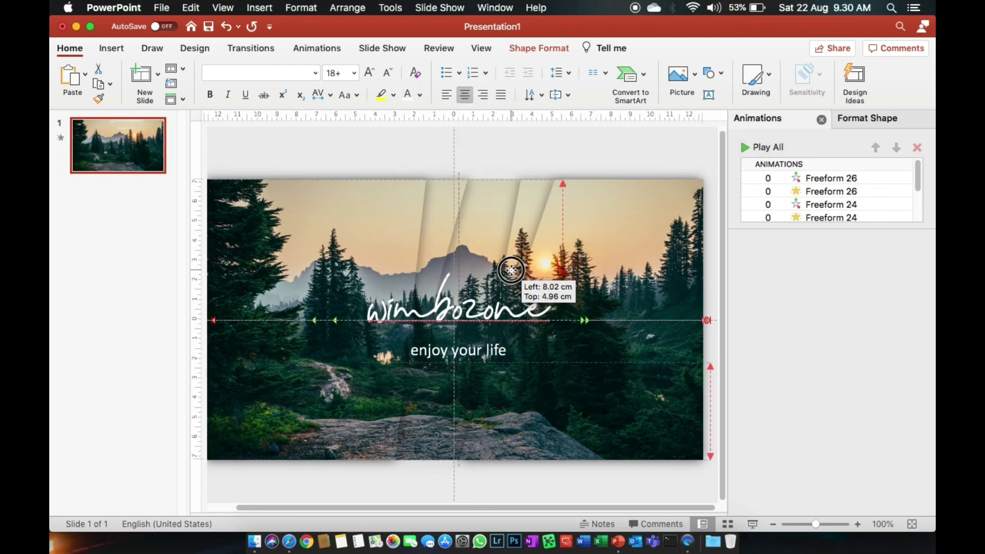
Send the title text box backward so it shows only partly, reading 'bozo' and 'enjoy your l'
click(536, 146)
click(468, 298)
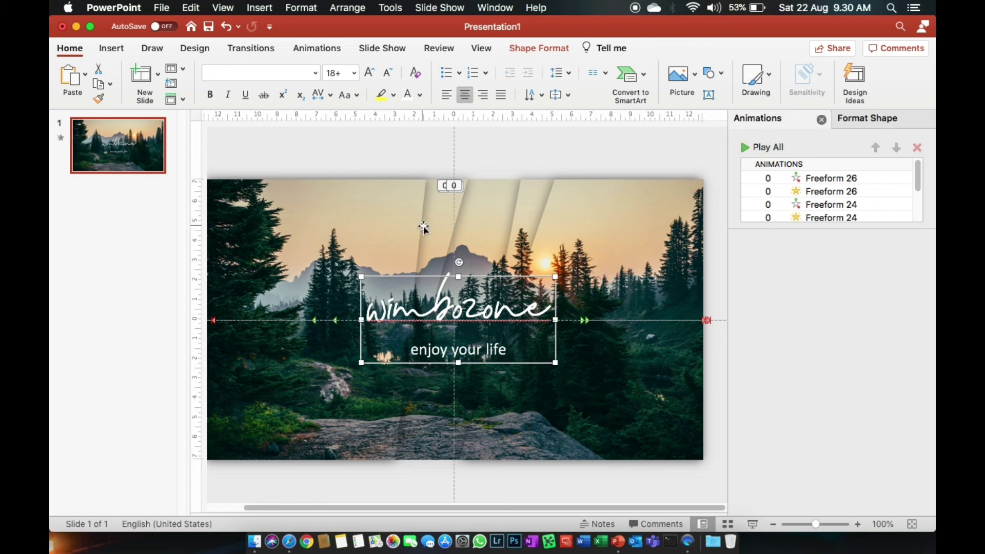
right_click(415, 279)
mouse_move(458, 314)
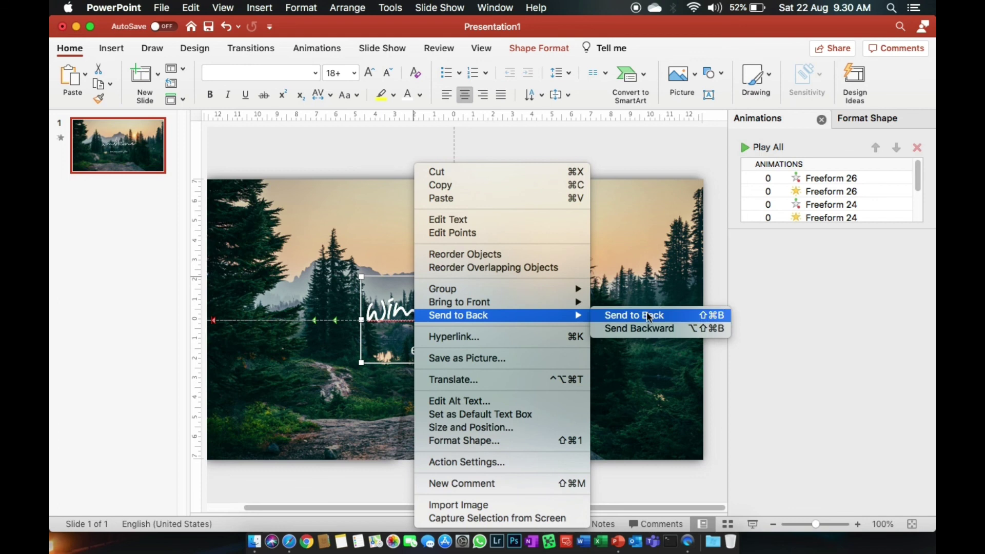
click(677, 331)
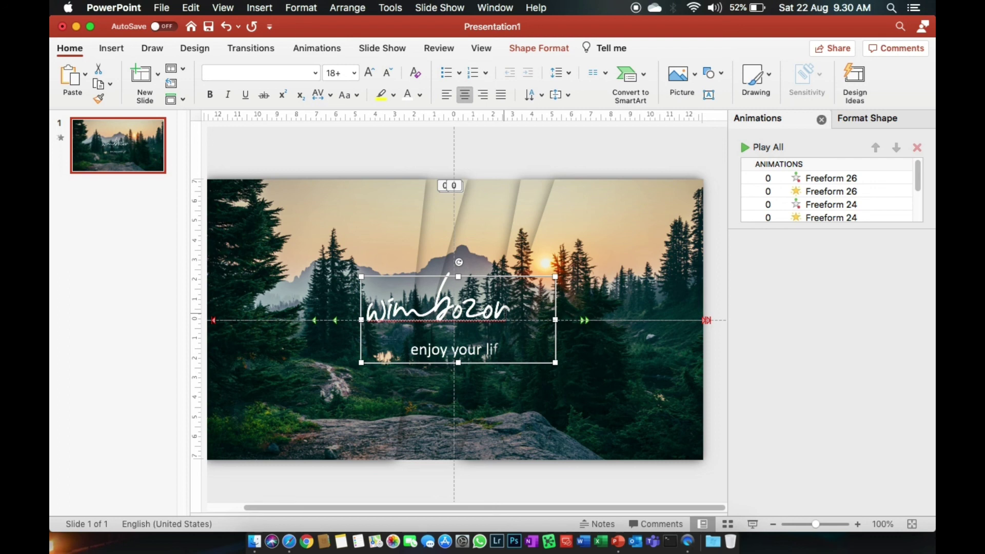
key(super+z)
key(super+z)
key(super+z)
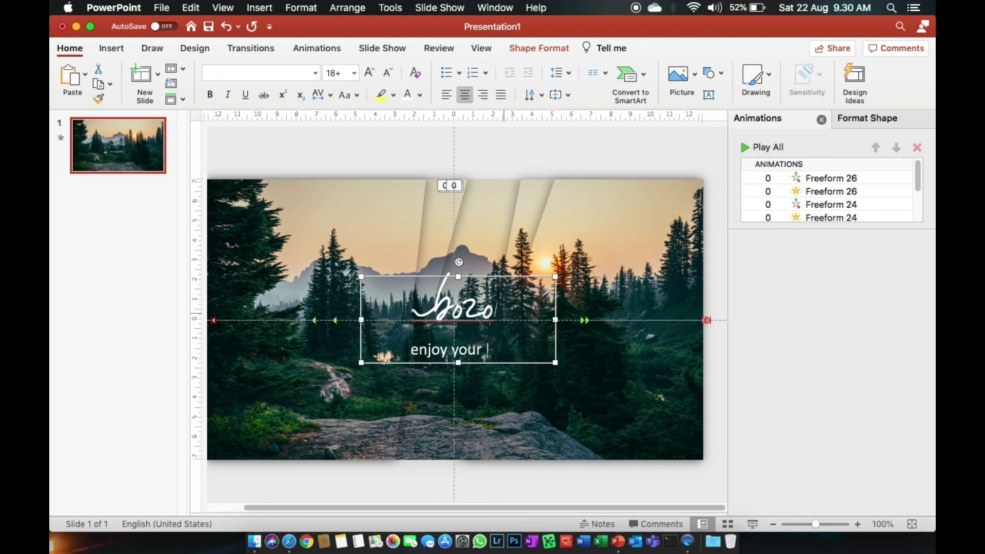
key(super+z)
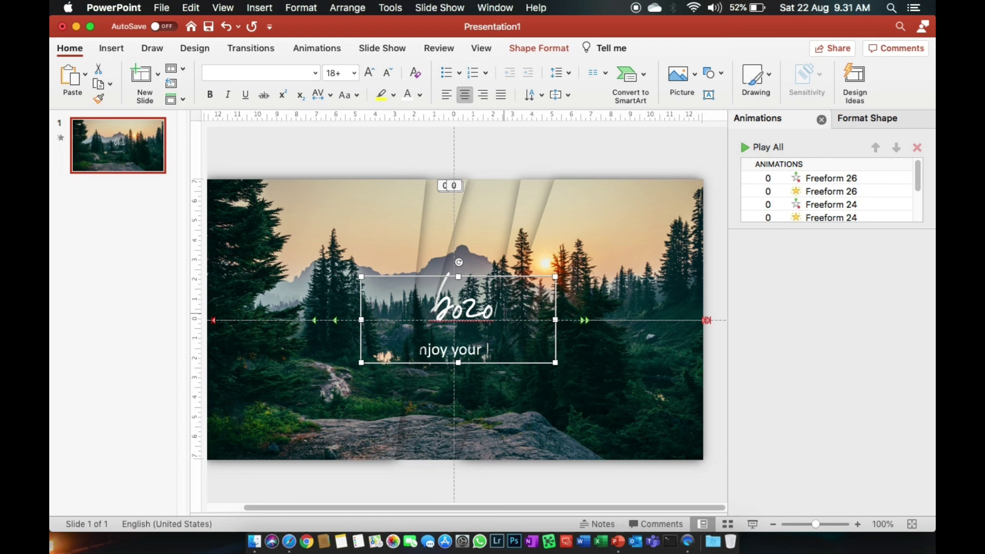
Play the slide show full screen with Cmd+Shift+Return to preview the animation
key(super+shift+Return)
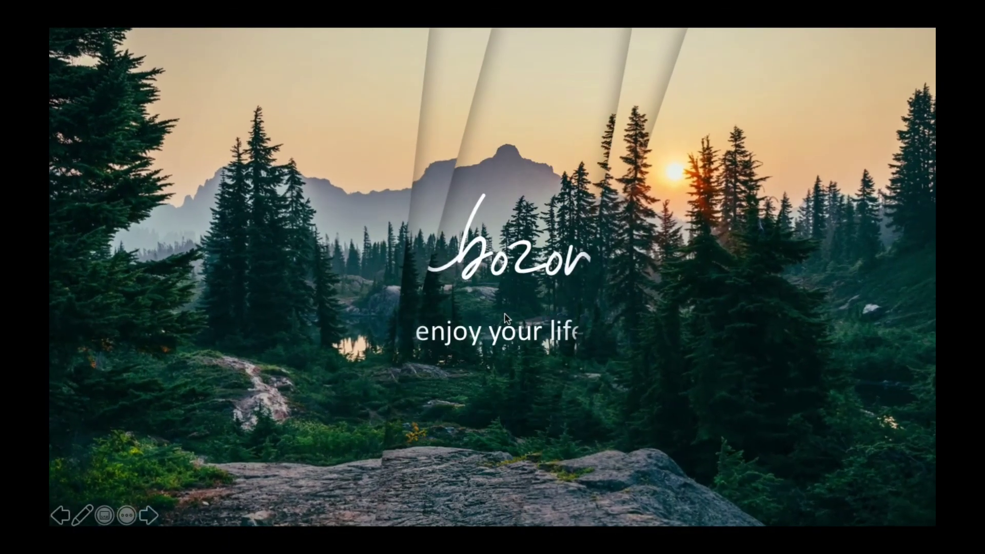